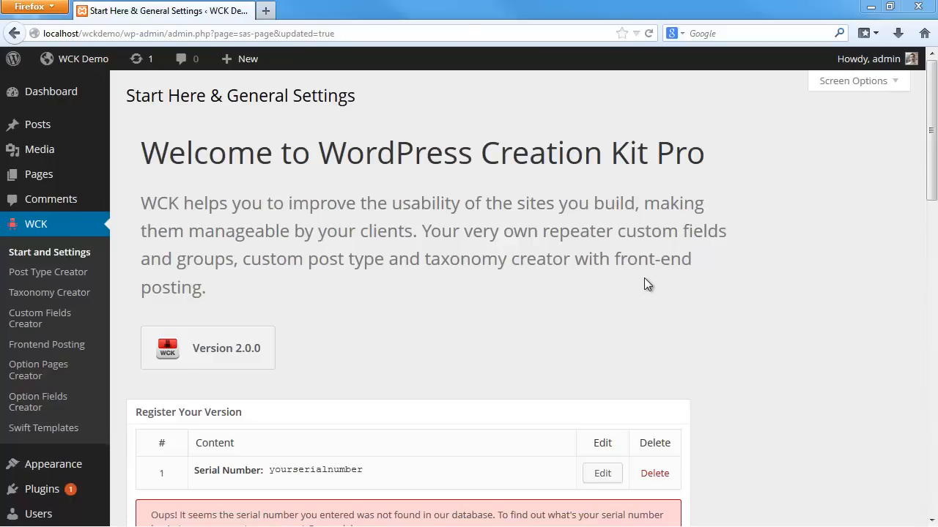
In the WCK Post Type Creator, define post type "product" with singular label "Product" and plural label "Products"
scroll(695, 289, down, 6)
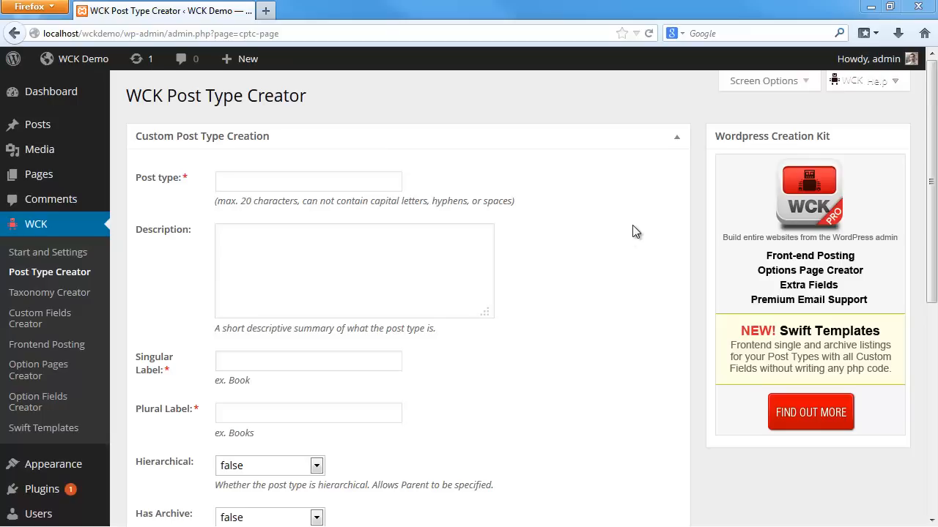
click(286, 183)
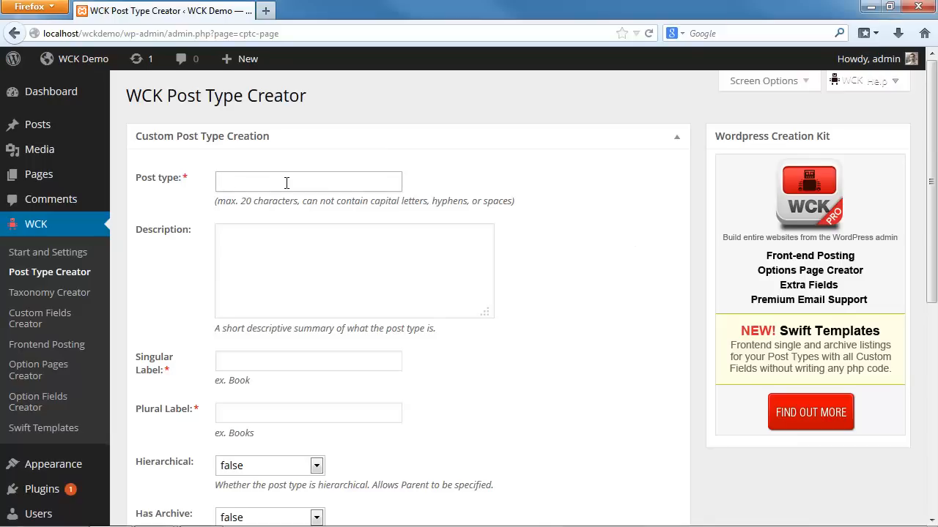
text(product)
click(267, 361)
text(Product)
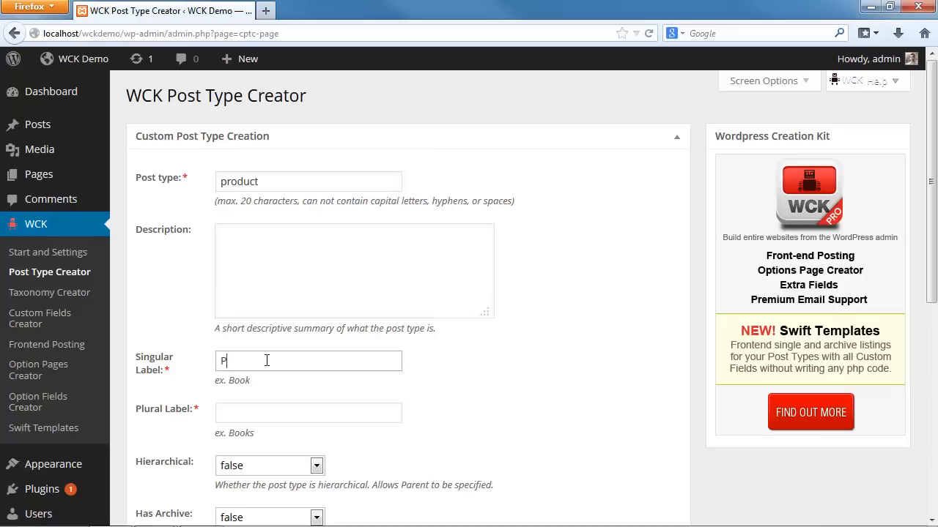
click(254, 418)
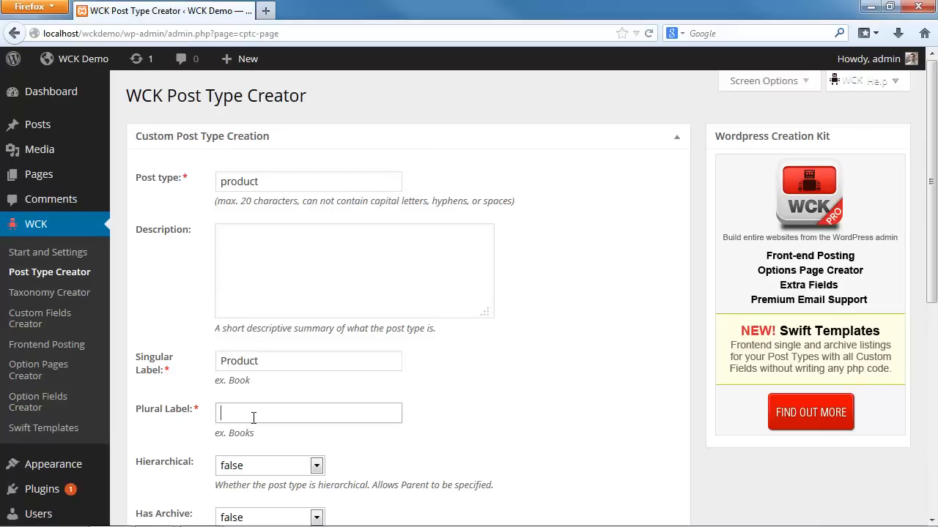
text(Products)
Add thumbnail support to the new post type, keep the other defaults, and save it as an entry
scroll(244, 390, down, 6)
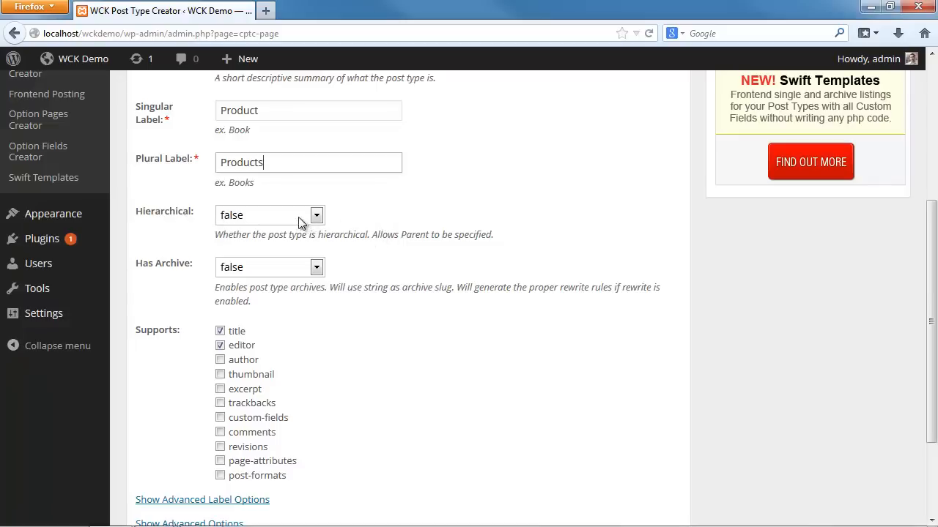
click(277, 268)
click(278, 271)
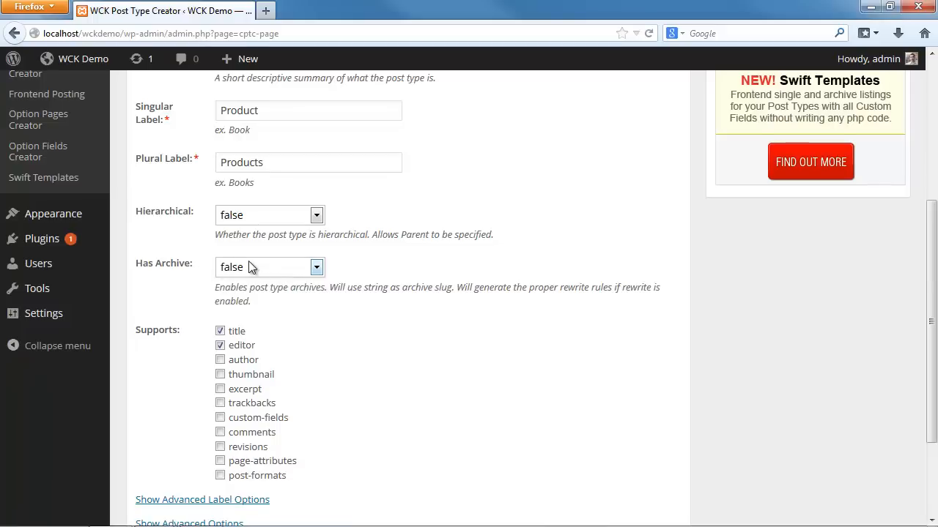
scroll(256, 256, down, 2)
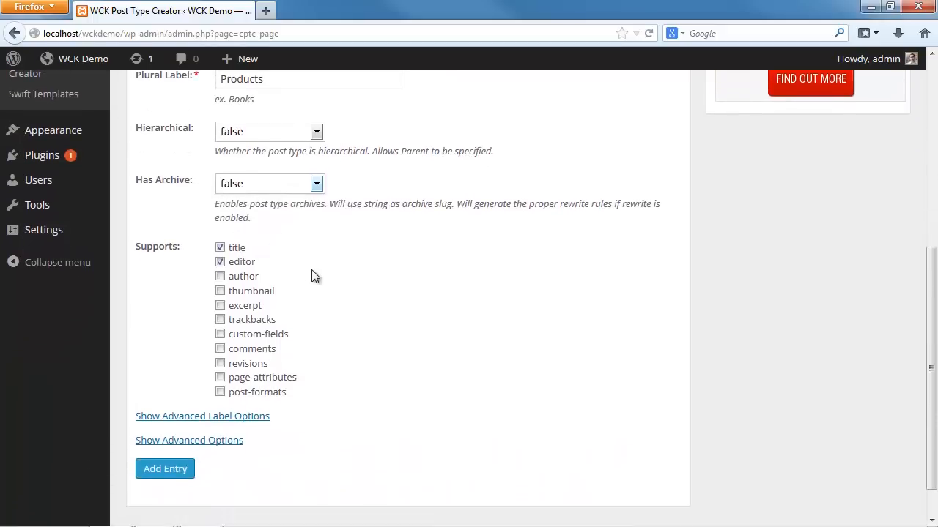
scroll(293, 272, down, 1)
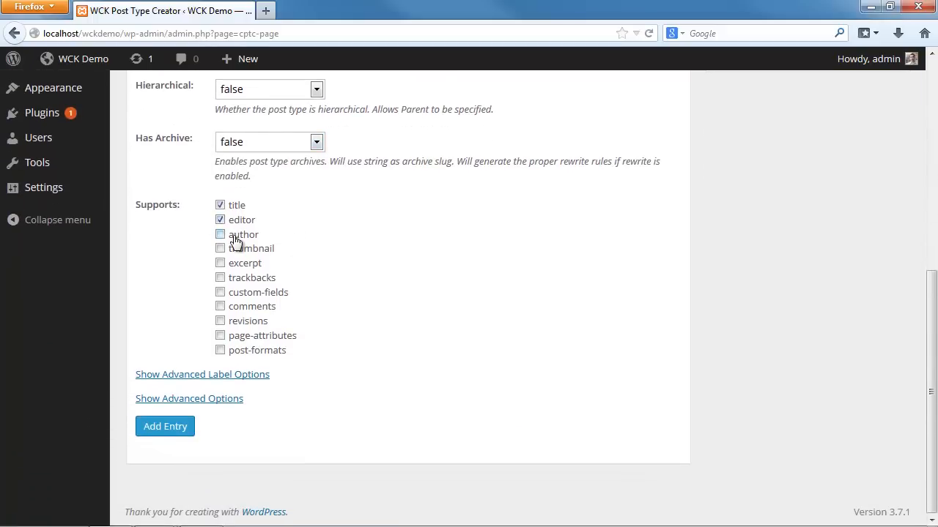
click(220, 249)
click(174, 433)
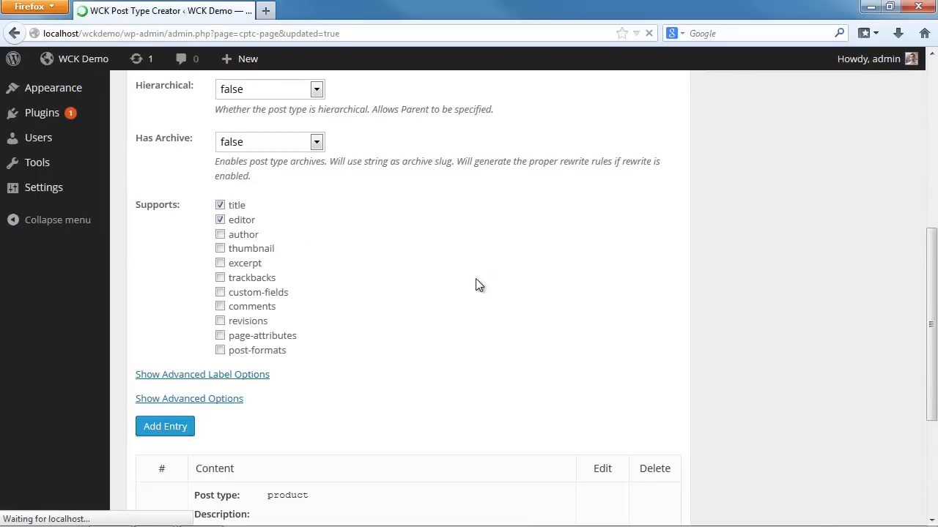
scroll(475, 276, down, 3)
scroll(476, 278, up, 2)
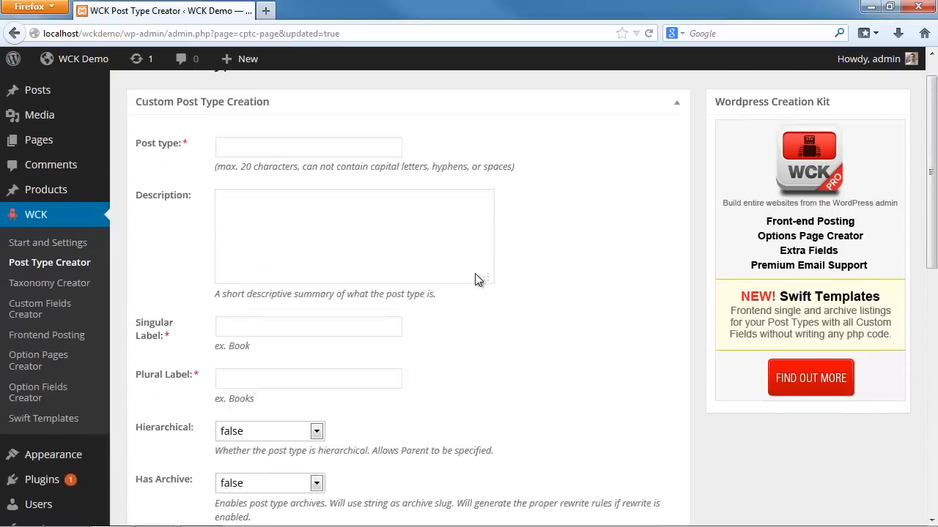
scroll(474, 262, down, 4)
scroll(469, 271, down, 5)
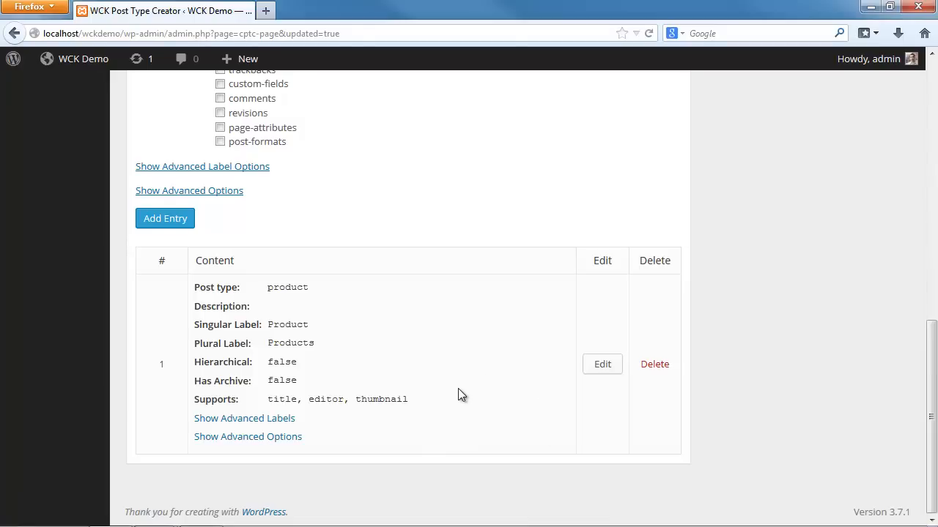
scroll(458, 392, up, 10)
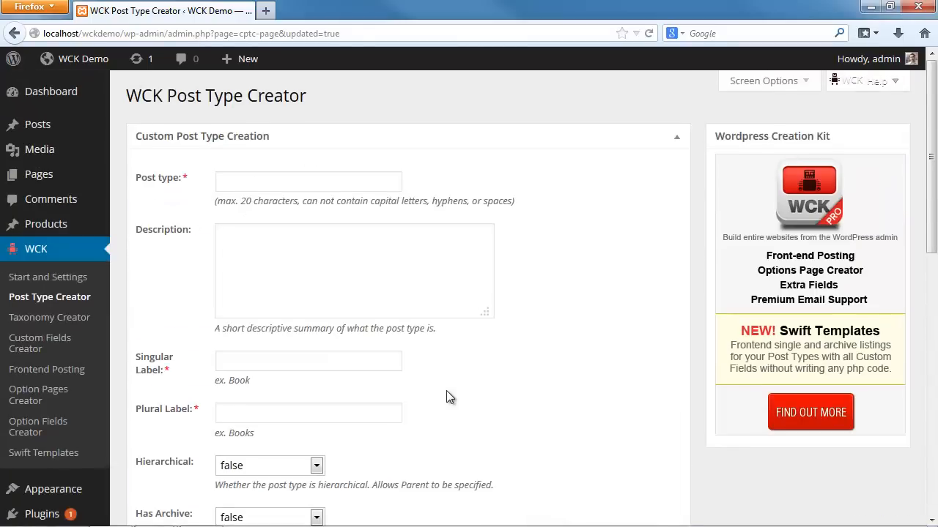
Open the Products section and examine the form for adding a new product
click(52, 228)
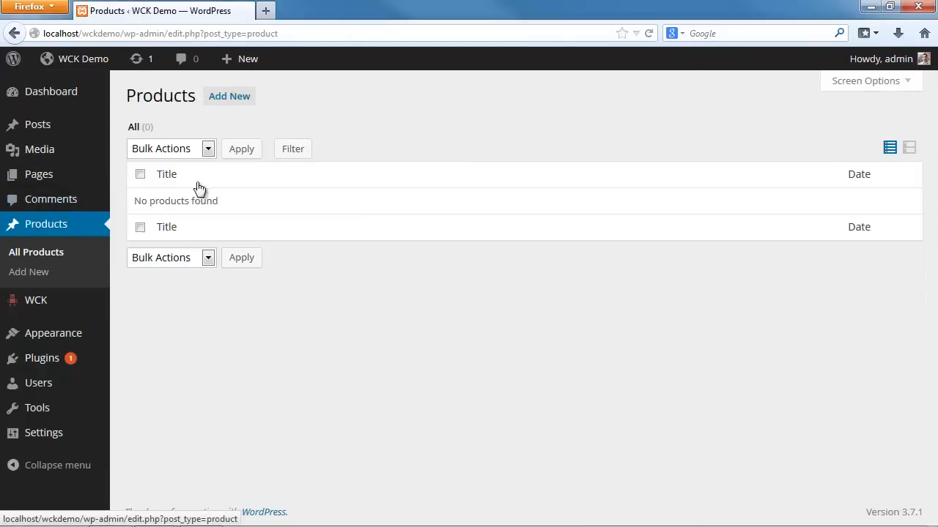
click(231, 96)
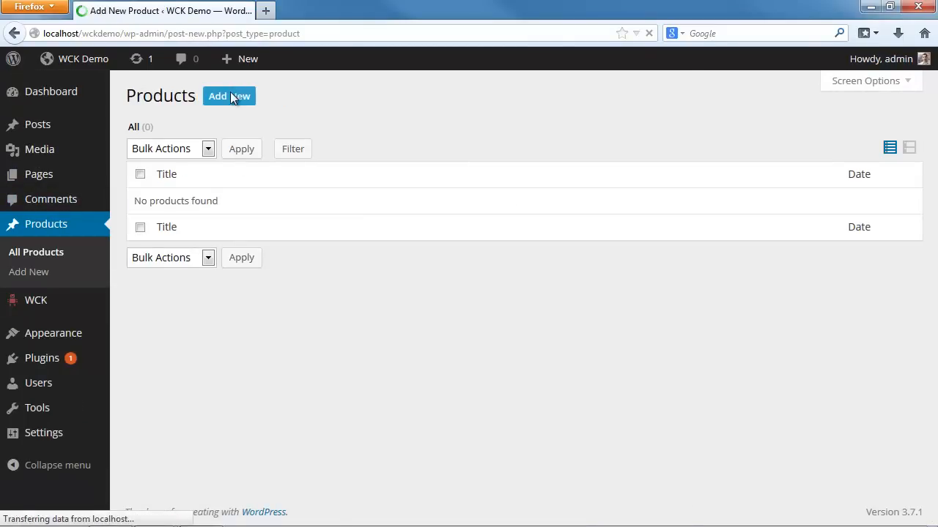
scroll(555, 310, down, 4)
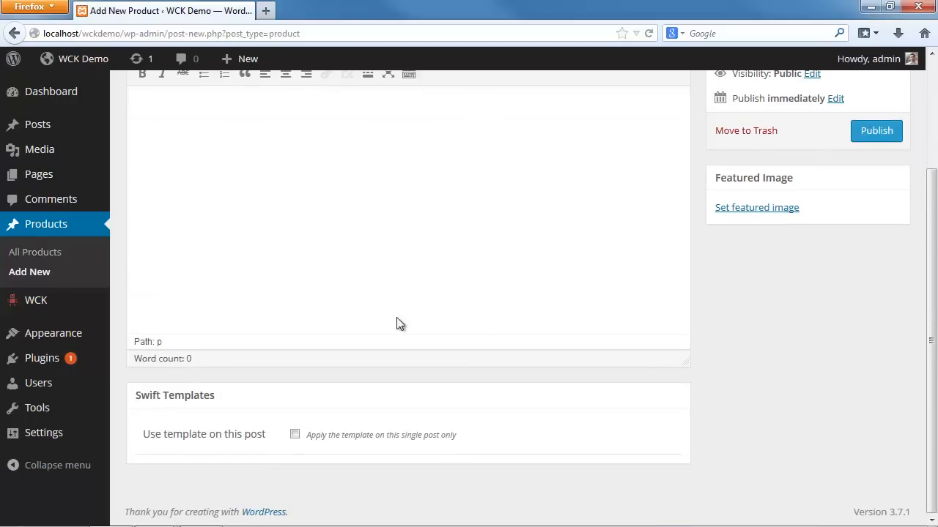
scroll(432, 323, up, 4)
click(175, 132)
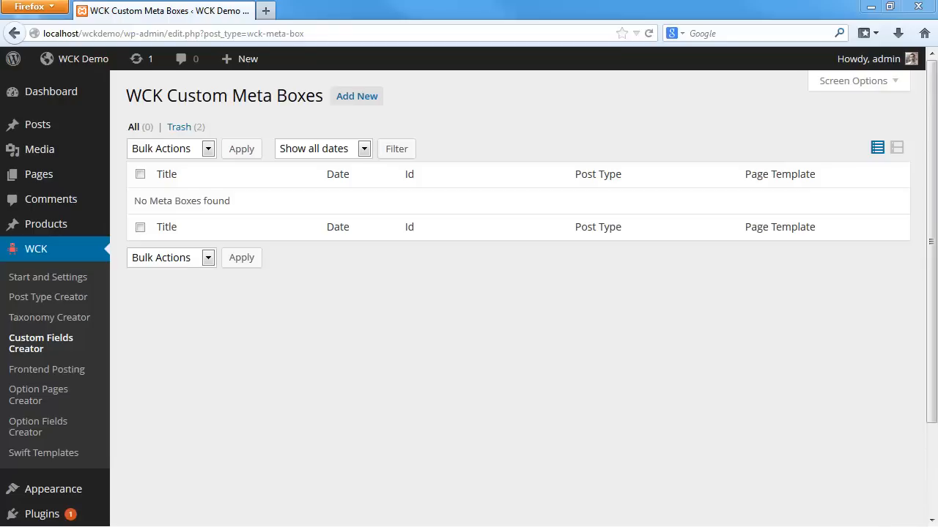
Create a new WCK custom meta box titled "Product Arguments"
click(361, 101)
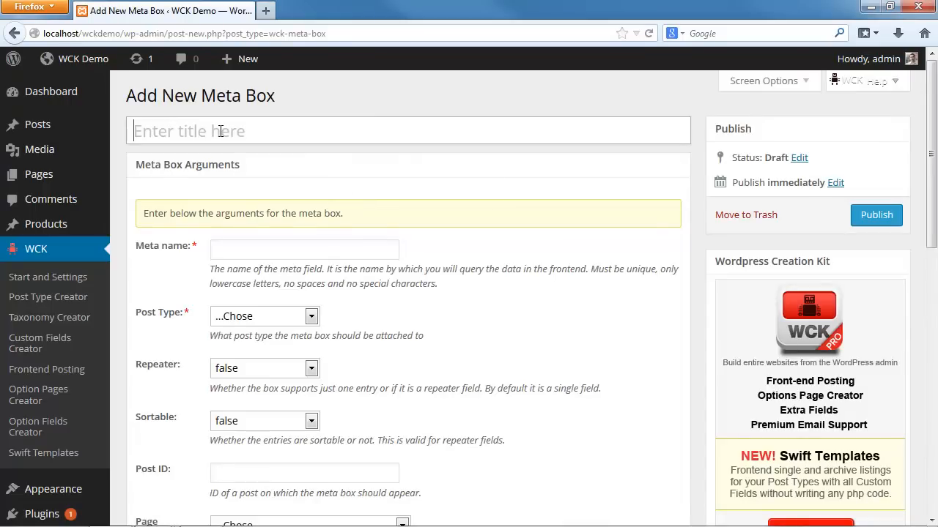
text(Product Argu)
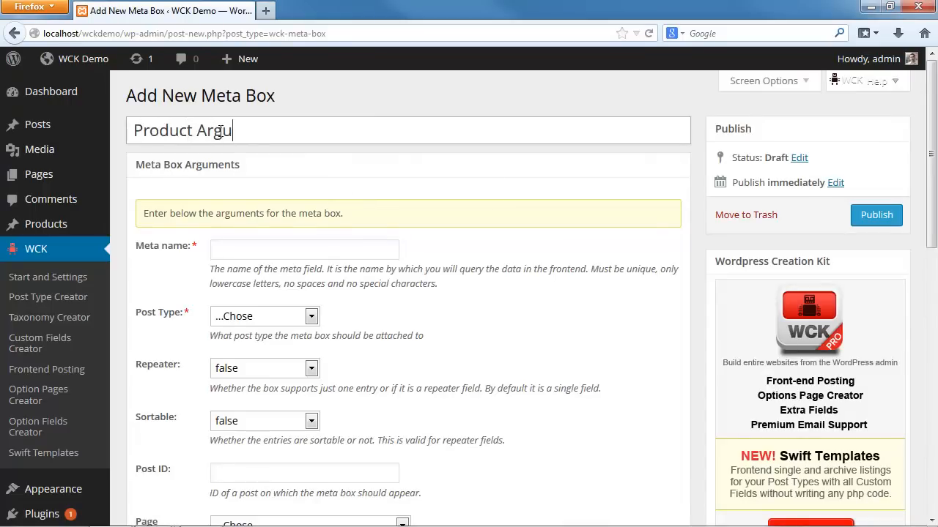
text(ments)
Set the meta name to "productarg", attach the meta box to the product post type, and save these arguments
click(227, 248)
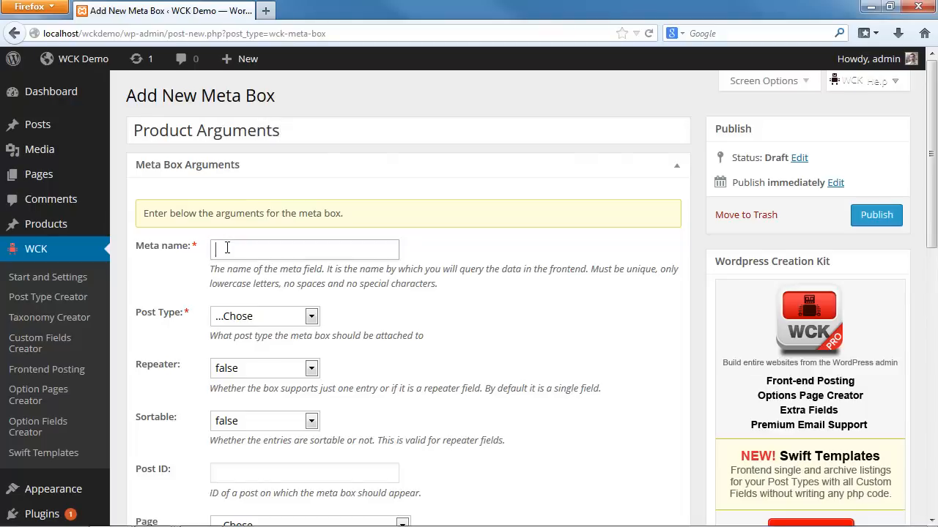
text(productarg)
click(256, 316)
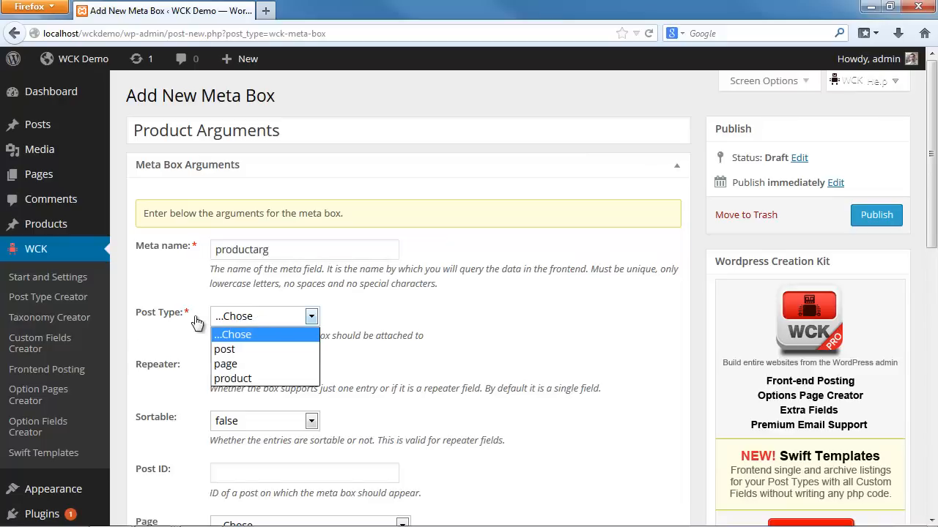
click(263, 378)
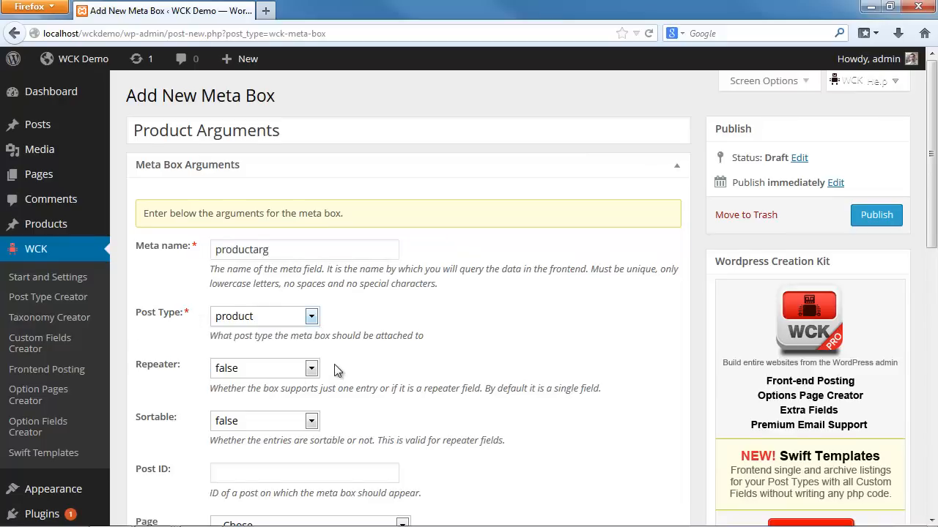
scroll(337, 369, down, 3)
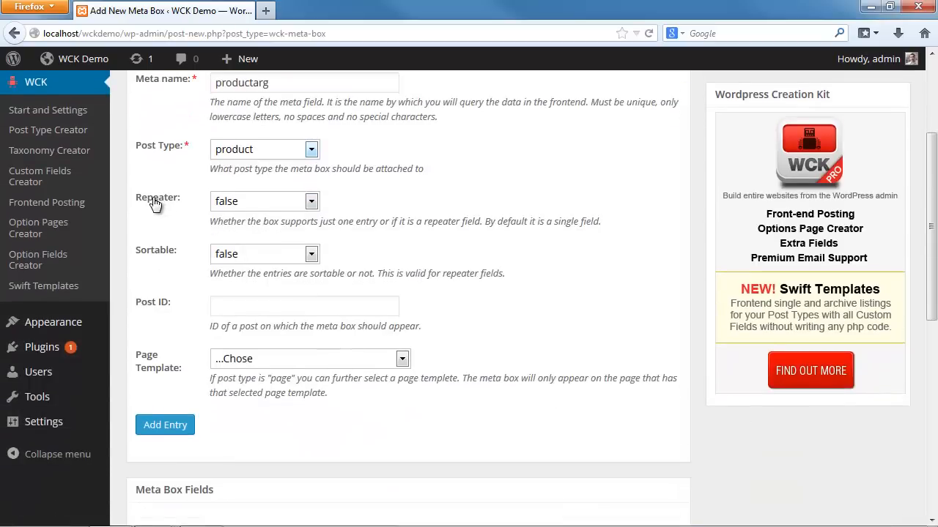
scroll(175, 259, down, 3)
click(163, 259)
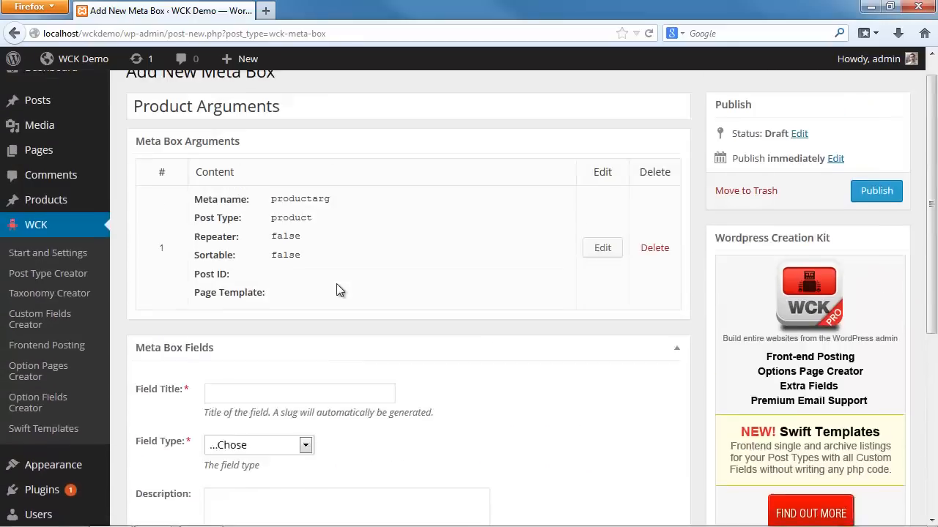
Add a text field titled "SKU Number" to the meta box fields
scroll(336, 284, up, 2)
scroll(337, 285, down, 3)
scroll(336, 285, up, 3)
scroll(336, 285, down, 4)
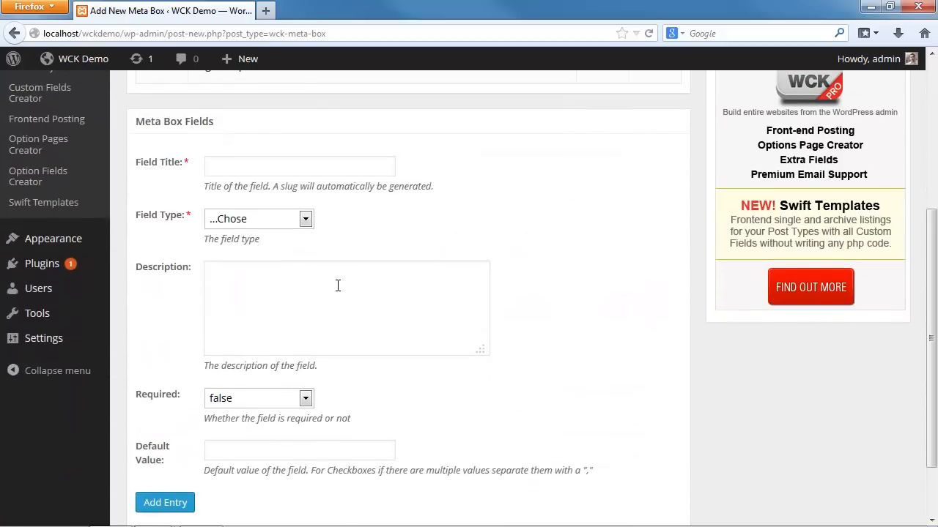
click(244, 169)
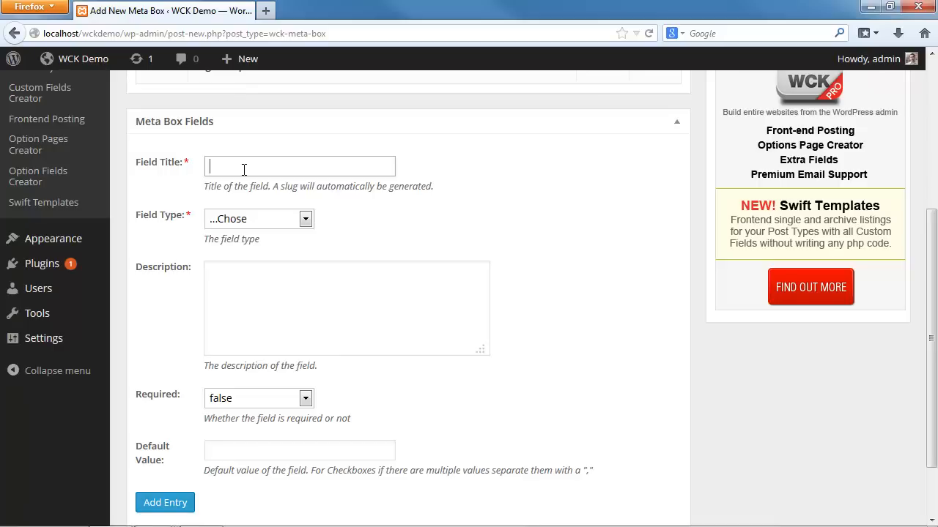
text(SKU Number)
click(238, 218)
click(240, 233)
scroll(239, 250, down, 2)
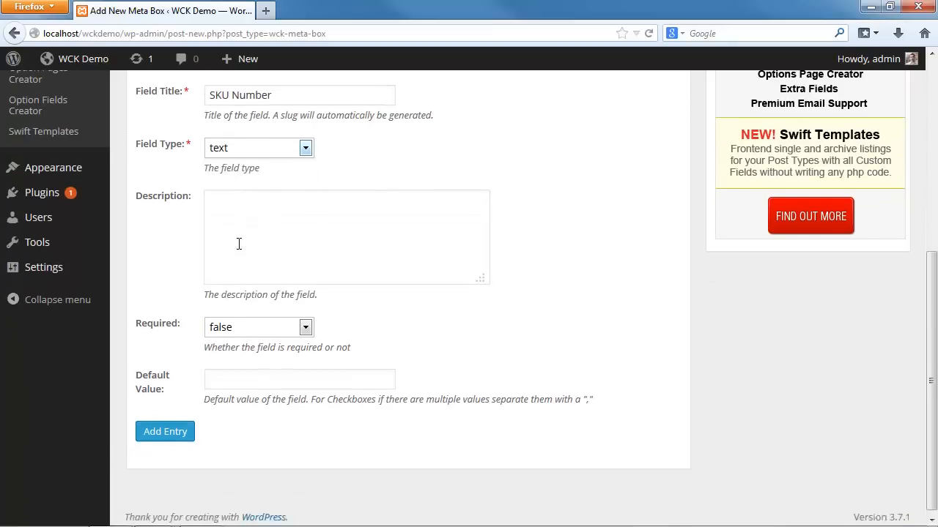
click(165, 427)
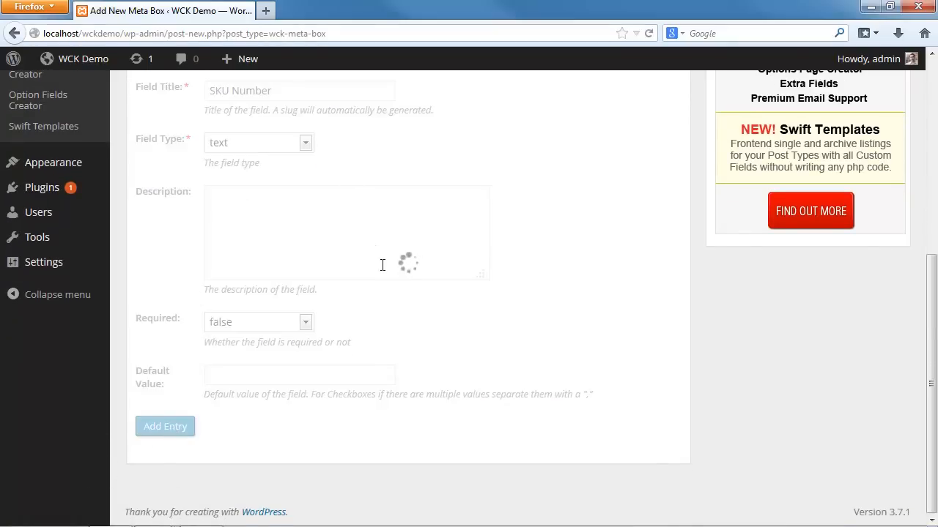
Add a text field titled "Price" to the meta box fields
scroll(373, 268, up, 2)
click(247, 175)
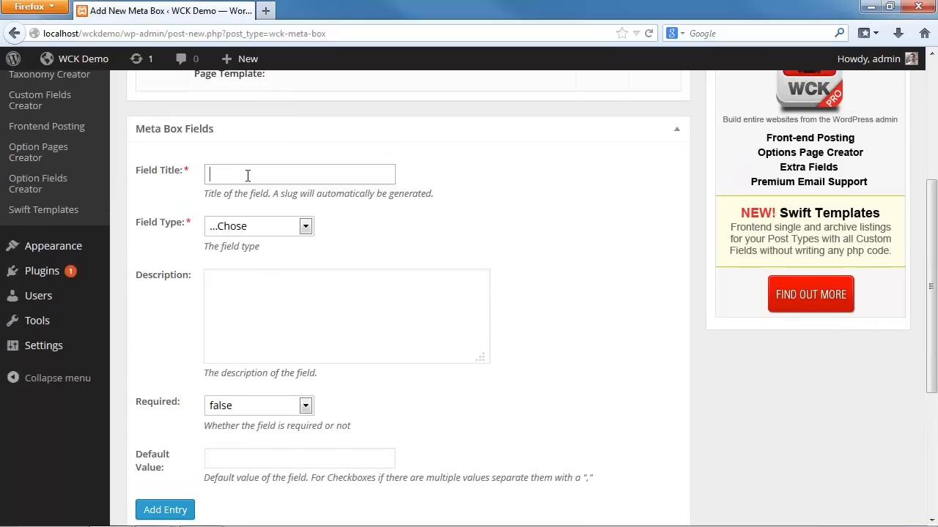
text(Price)
click(305, 227)
click(251, 260)
scroll(192, 344, down, 4)
click(187, 341)
Add a checkbox field titled "Available Sizes" with the options S,M,L,XL to the meta box fields
scroll(703, 249, up, 4)
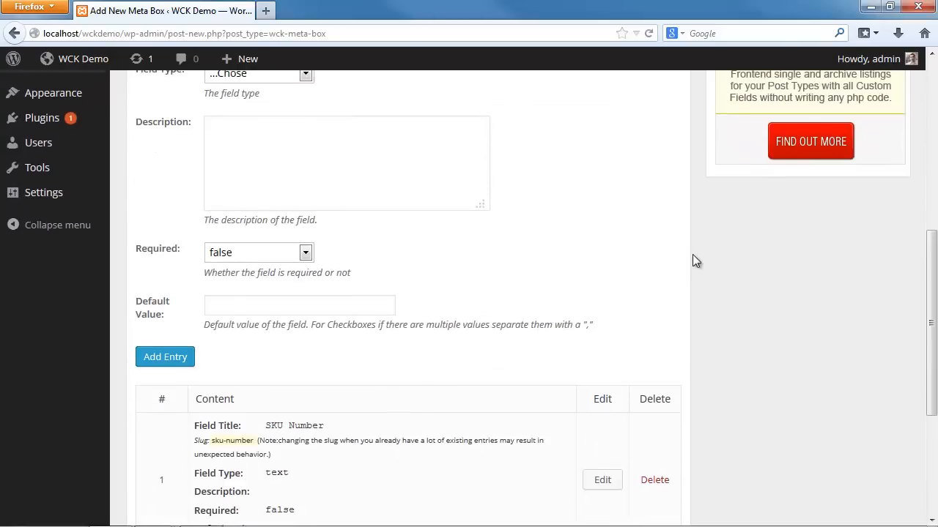
scroll(159, 234, up, 2)
click(227, 259)
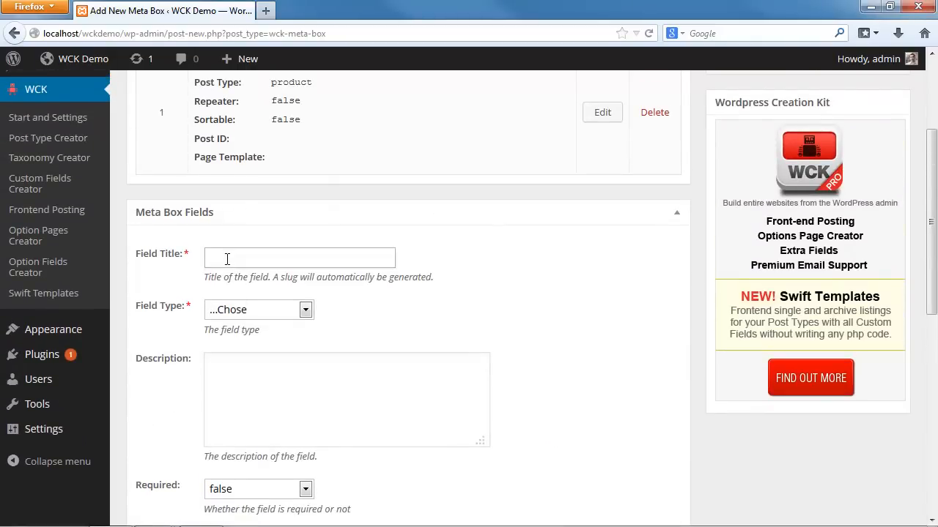
text(Available Sizes)
click(287, 315)
click(251, 386)
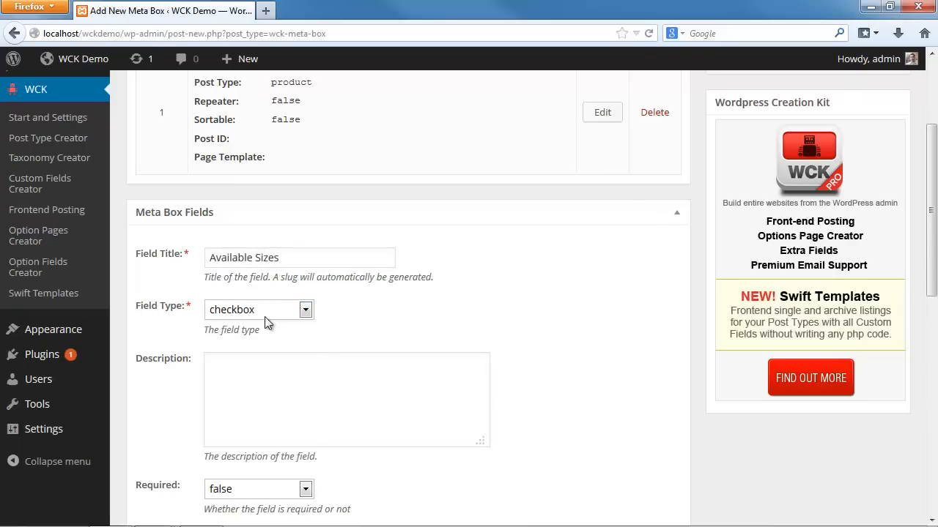
scroll(329, 293, down, 5)
scroll(271, 225, up, 2)
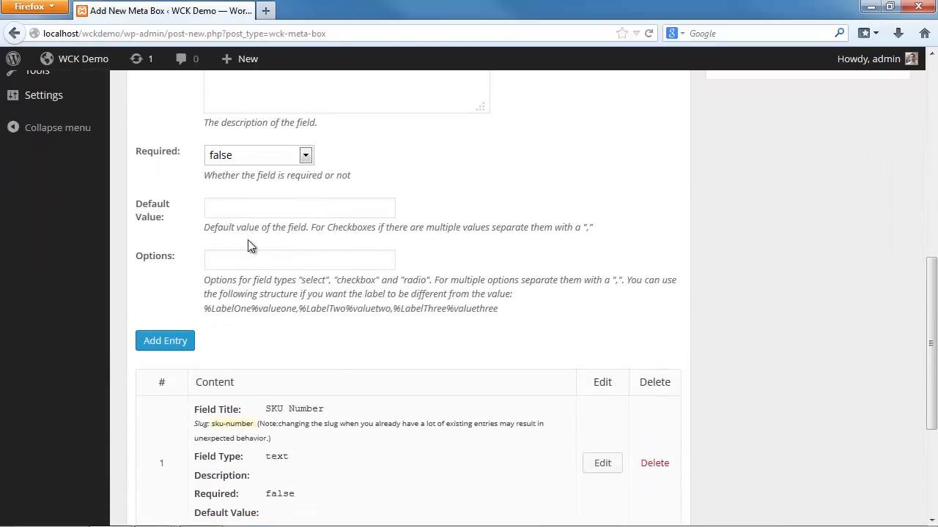
click(255, 263)
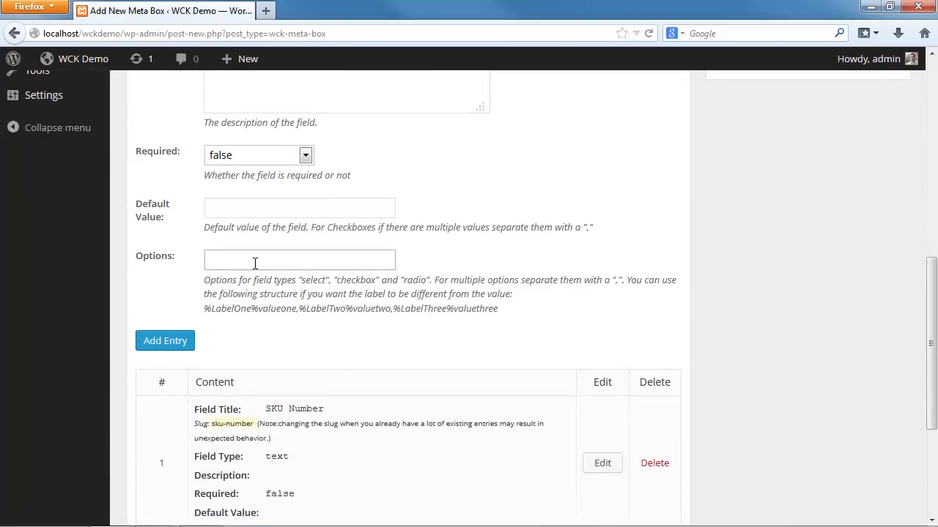
text(S,M,L,XL)
click(170, 345)
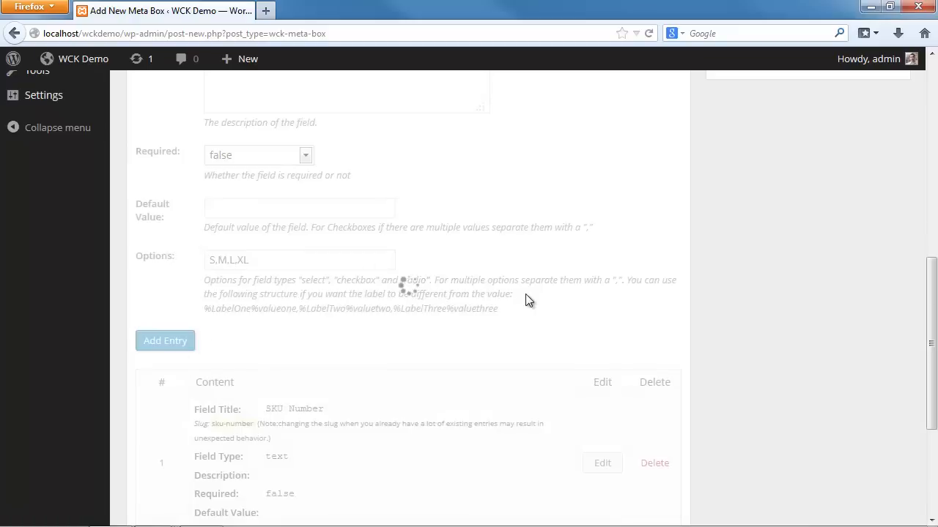
scroll(513, 308, down, 4)
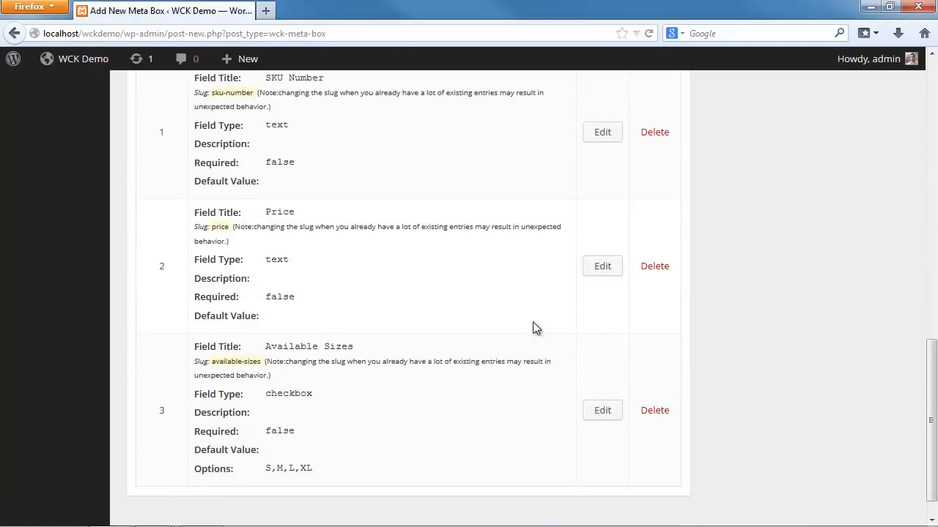
Review the Product Arguments meta box and publish it
scroll(533, 319, up, 9)
scroll(535, 355, up, 5)
scroll(536, 355, down, 12)
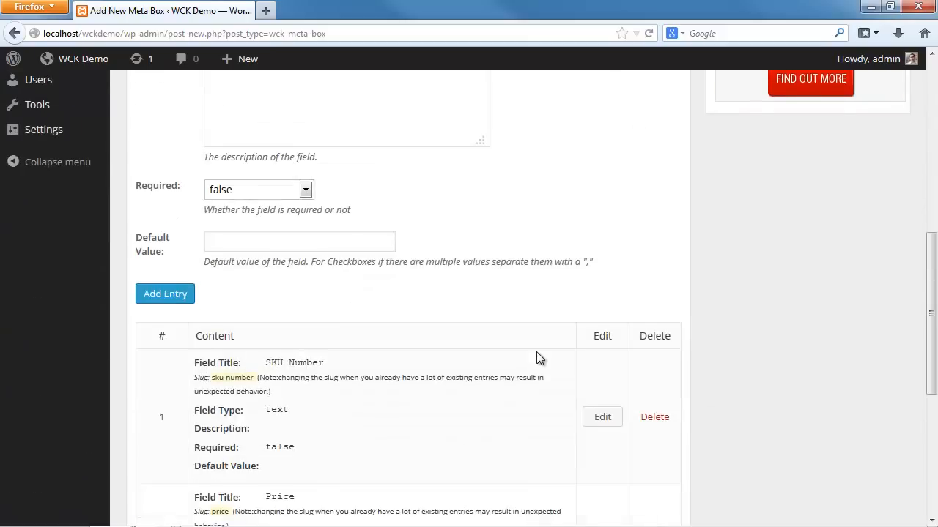
scroll(507, 387, up, 10)
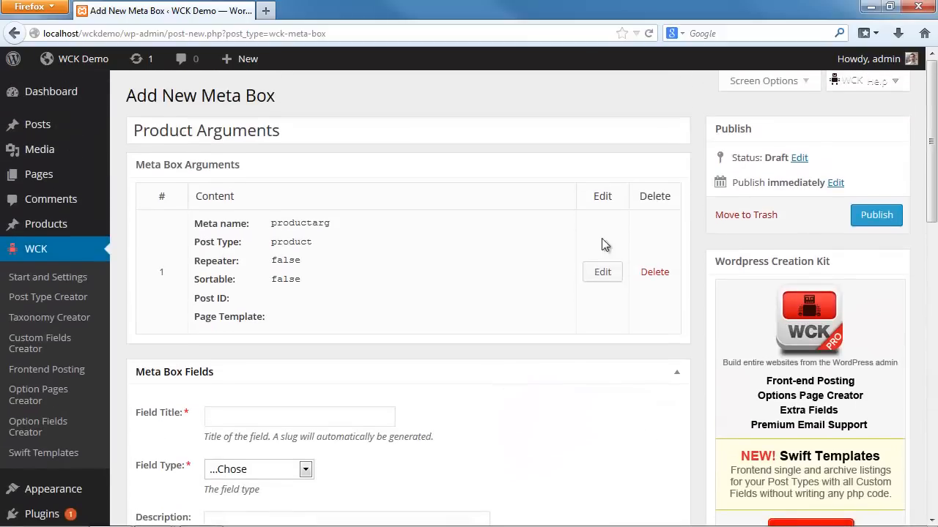
click(879, 216)
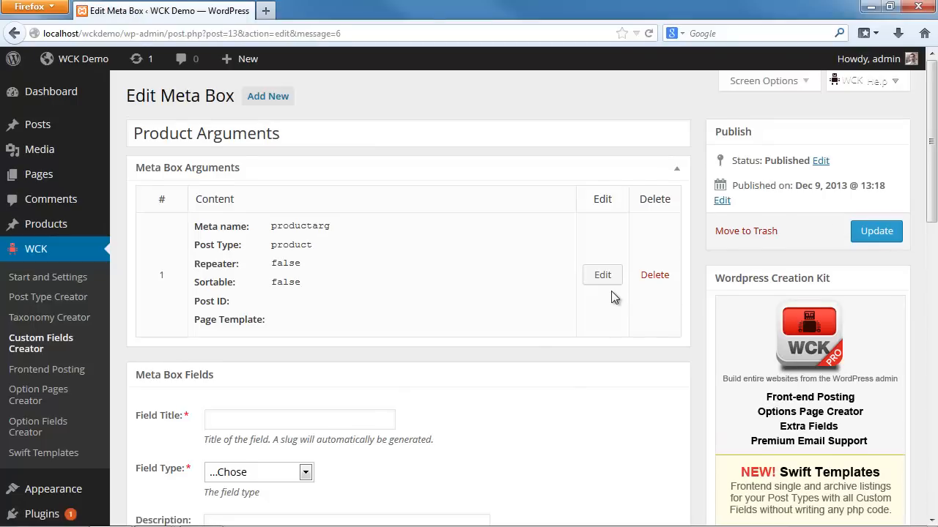
Start a new product and title it "WordPress Tshirt"
click(68, 229)
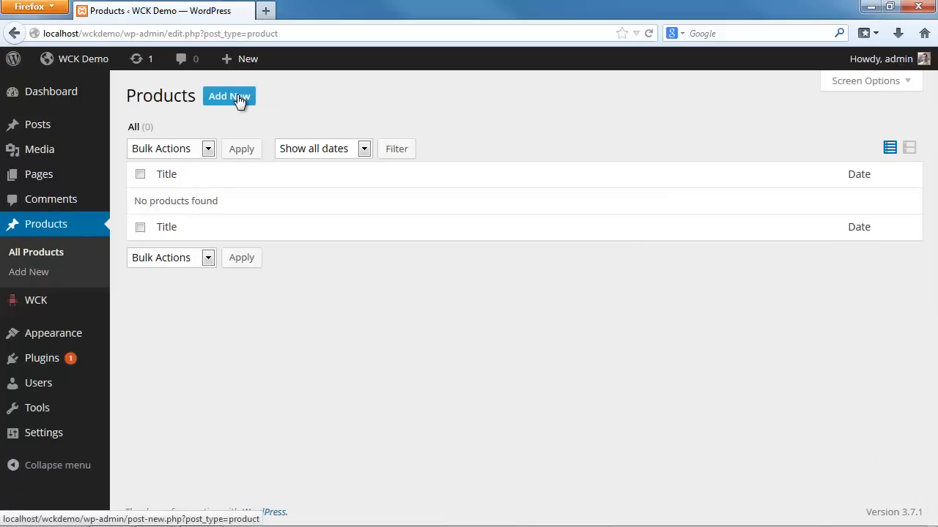
click(238, 98)
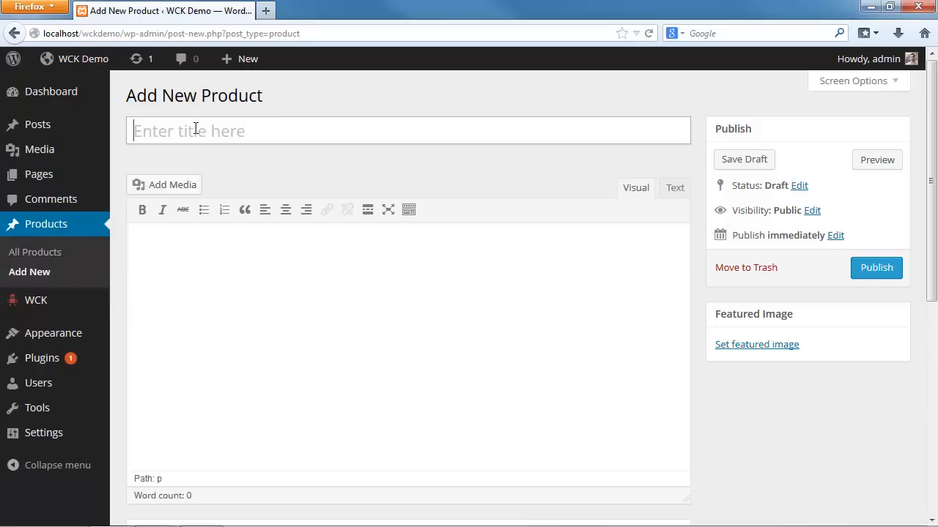
click(325, 371)
scroll(320, 330, down, 2)
scroll(579, 286, down, 8)
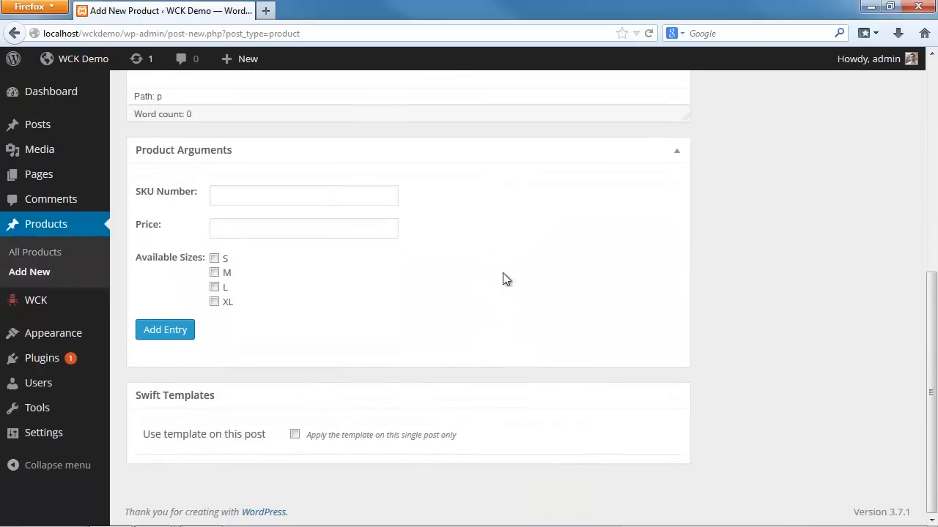
click(253, 195)
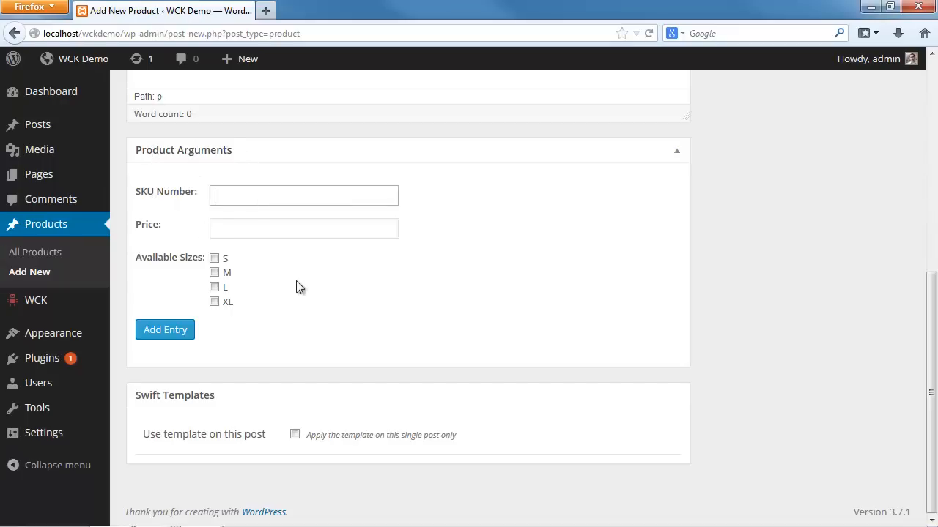
scroll(296, 286, up, 10)
click(194, 128)
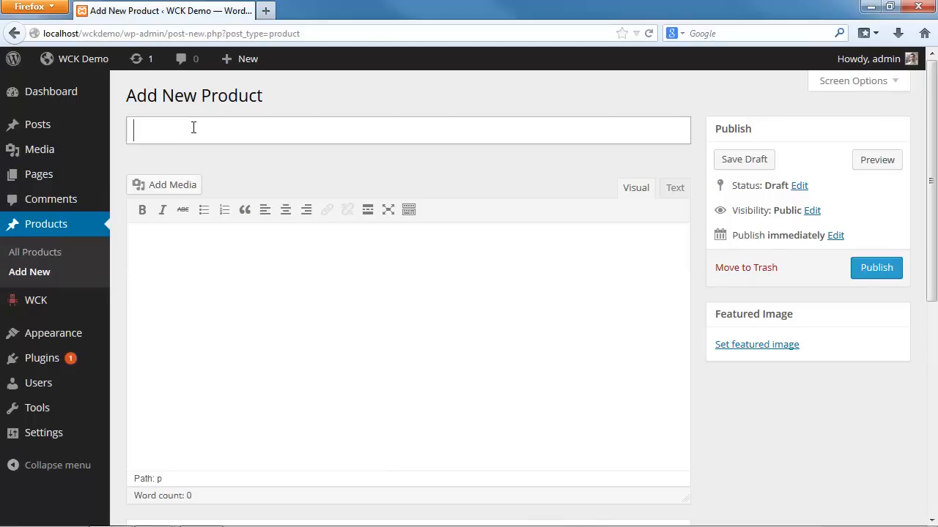
text(WordPress Tshirt)
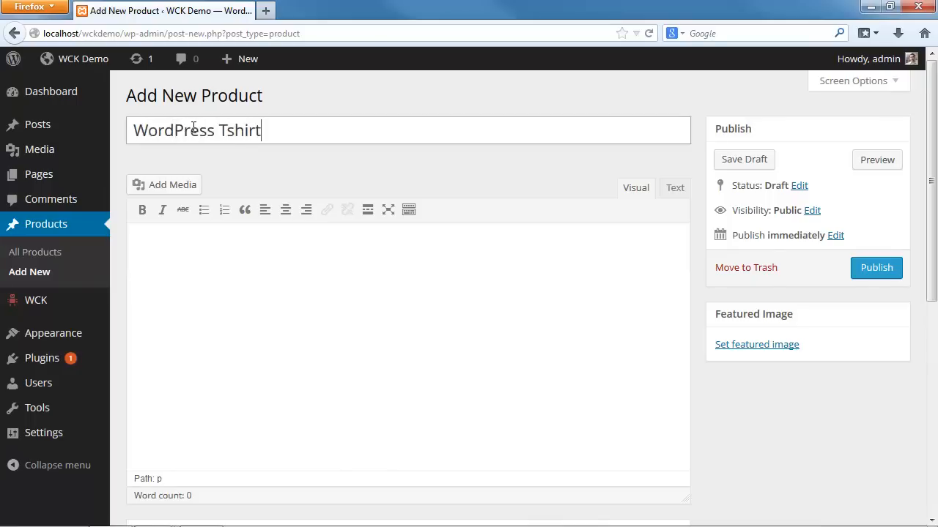
Write the product description "This is our awesome WordPress Tshirt!"
click(321, 320)
text(This )
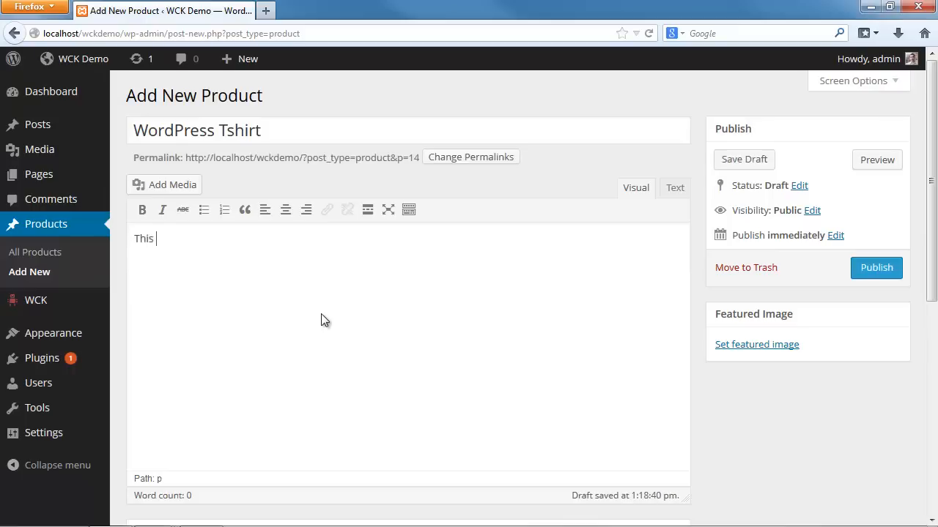
text(is our s)
text(w)
key(BackSpace)
text(wesome WordPress Tshiet)
key(BackSpace)
key(BackSpace)
text(rt)
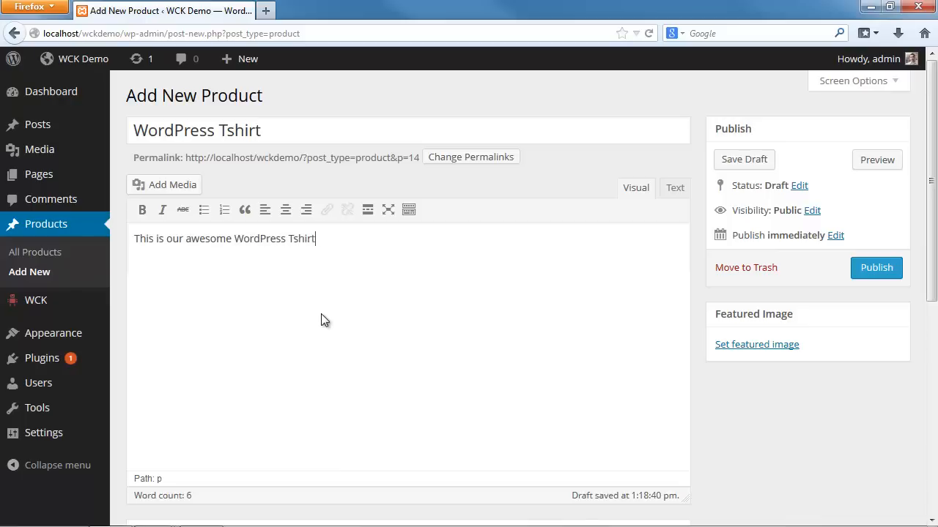
text(!)
Upload the WordPressTShirt image from the desktop and set it as the product's featured image
click(773, 348)
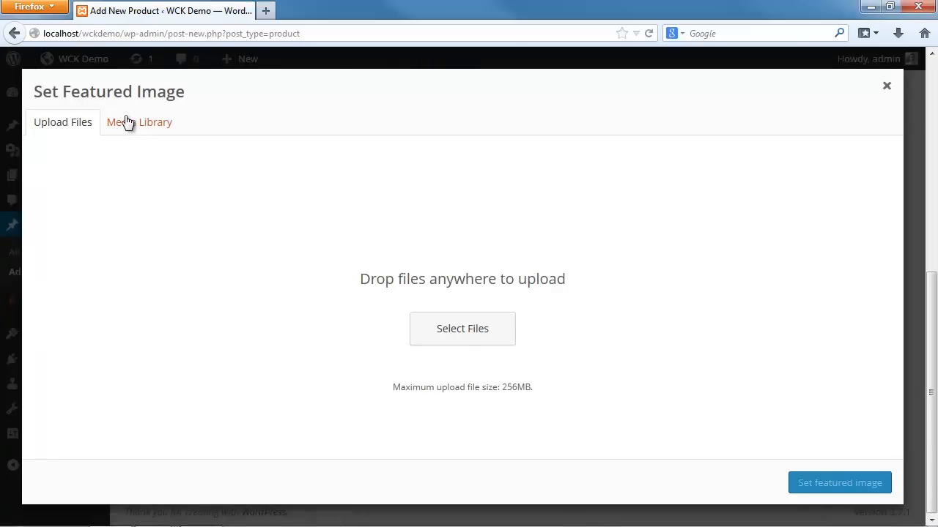
click(466, 329)
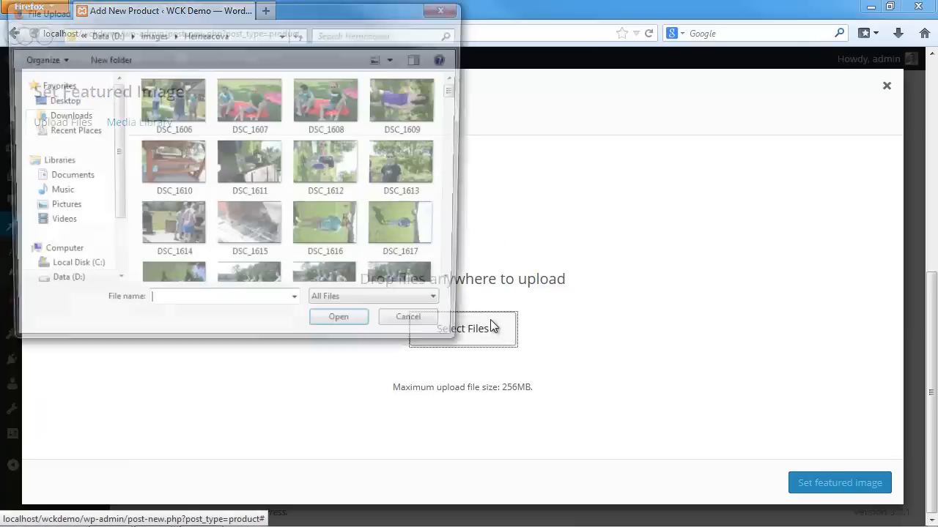
click(58, 101)
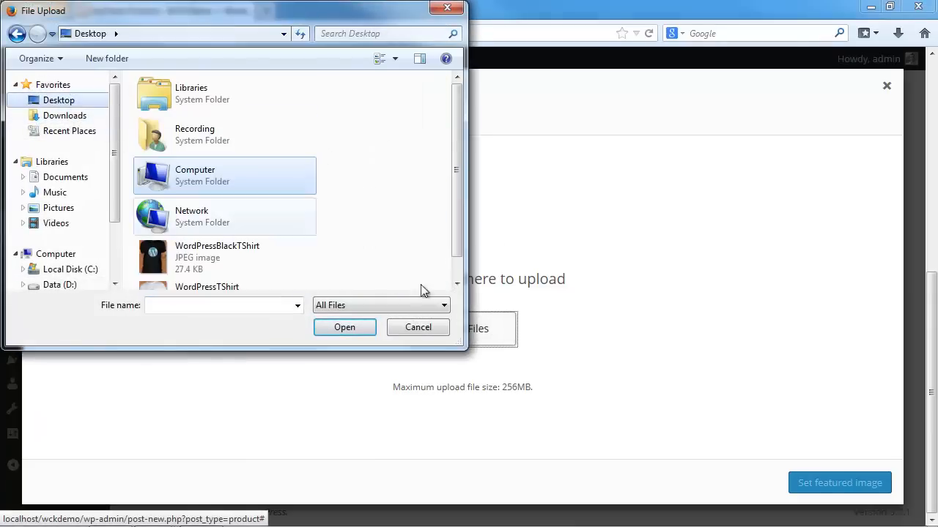
scroll(235, 245, down, 1)
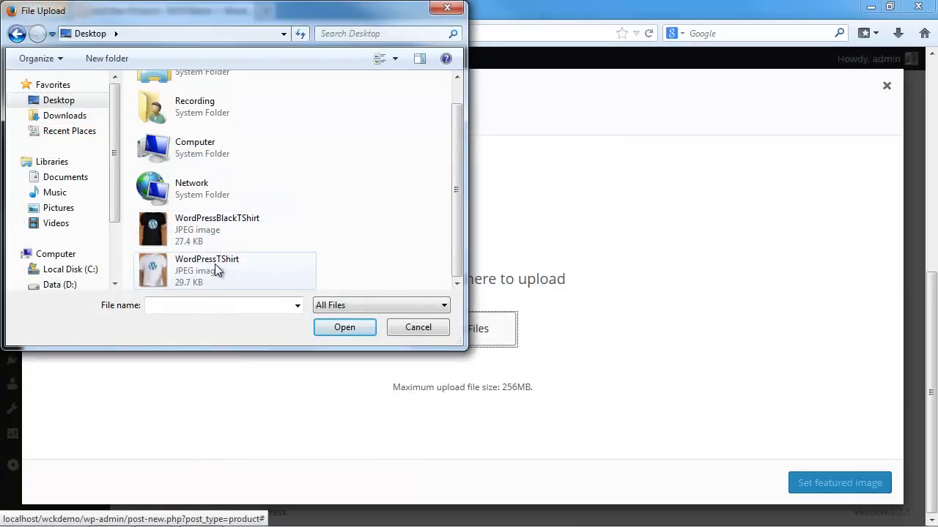
double_click(216, 270)
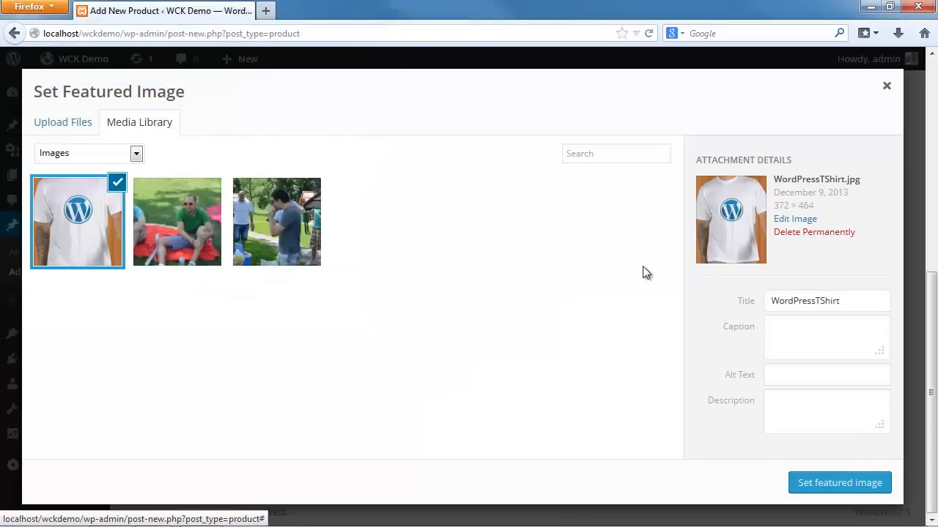
click(833, 483)
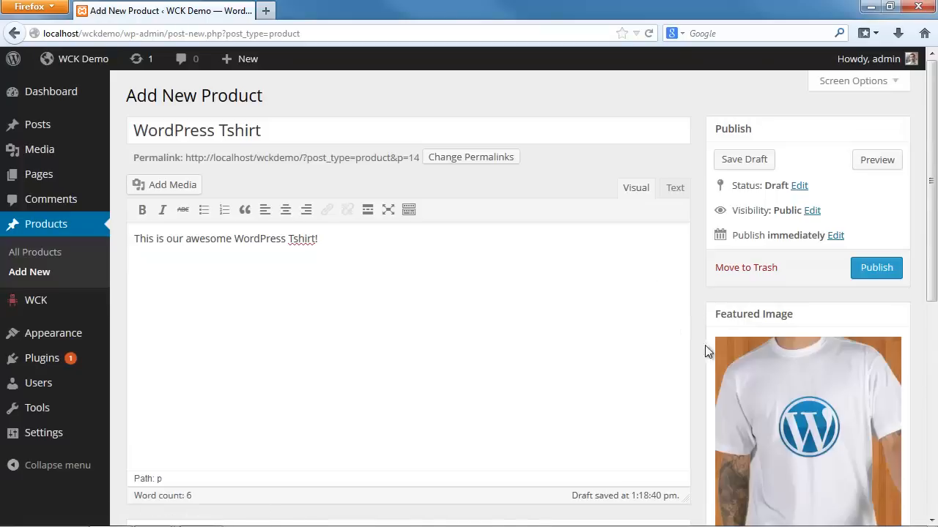
Add a Product Arguments entry with SKU number 12345, price 19 and available sizes S, M and L
scroll(727, 347, down, 5)
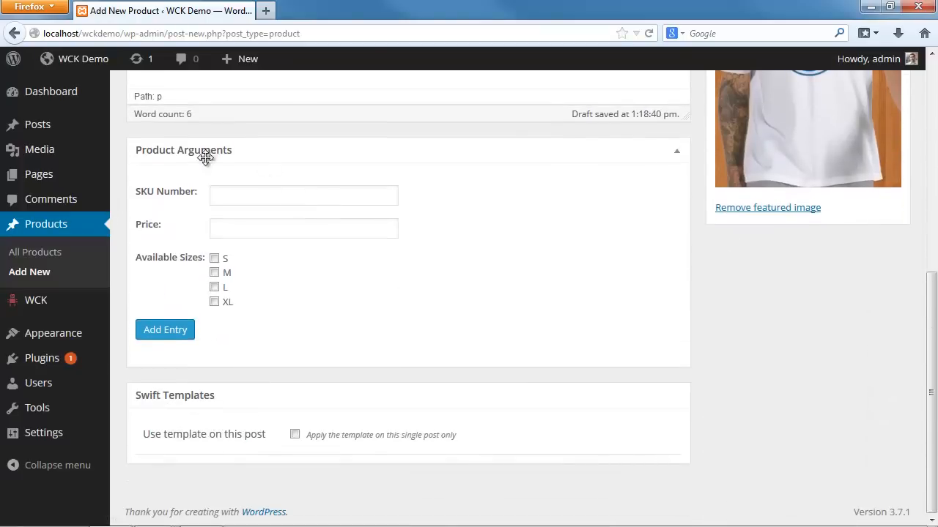
click(230, 198)
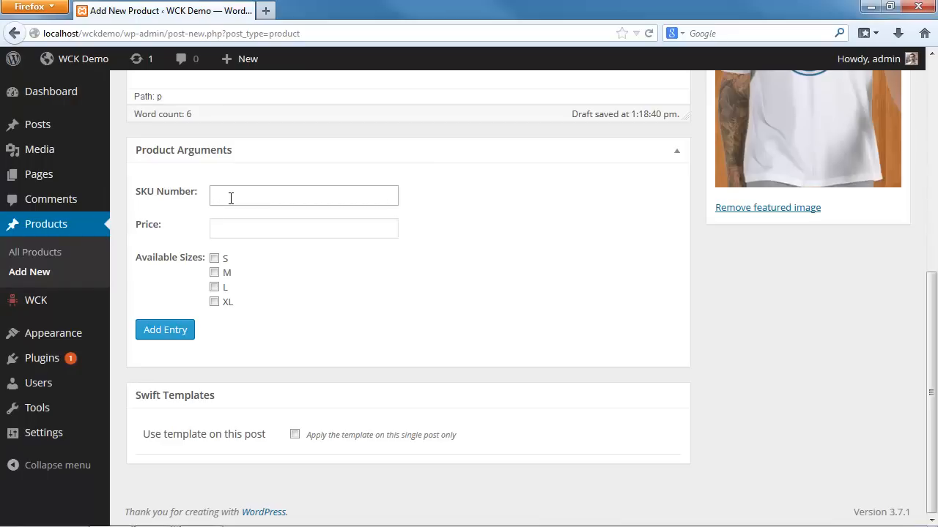
text(12345)
click(228, 233)
text(19)
click(216, 261)
click(215, 273)
click(214, 287)
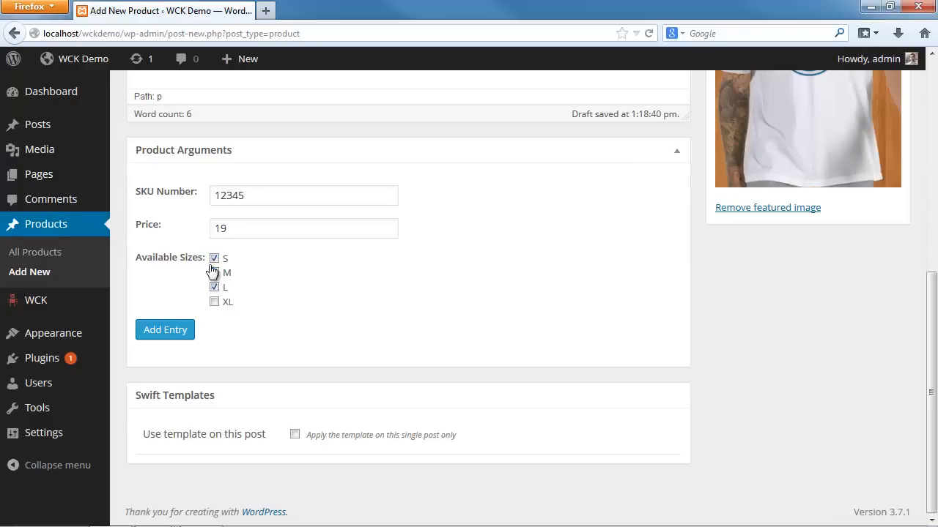
click(170, 329)
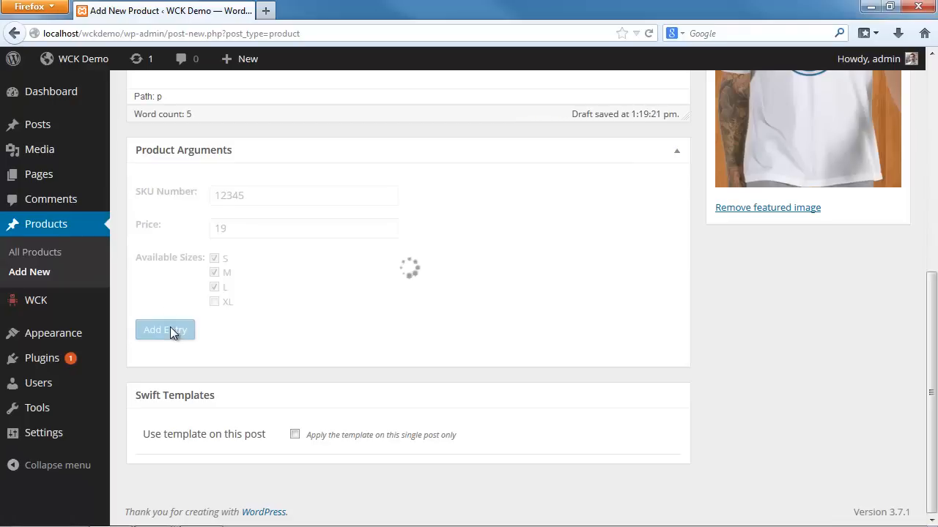
Publish the WordPress Tshirt product and check the published product page
scroll(729, 399, up, 5)
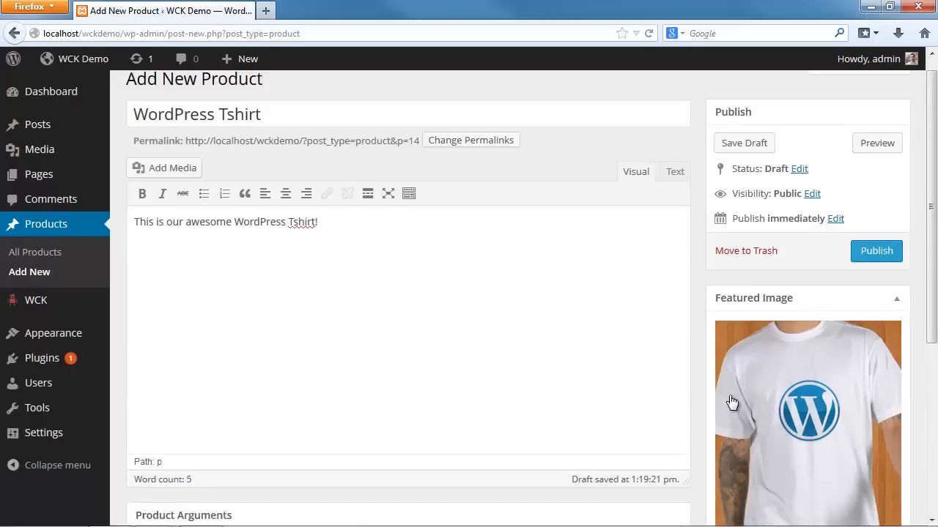
click(872, 267)
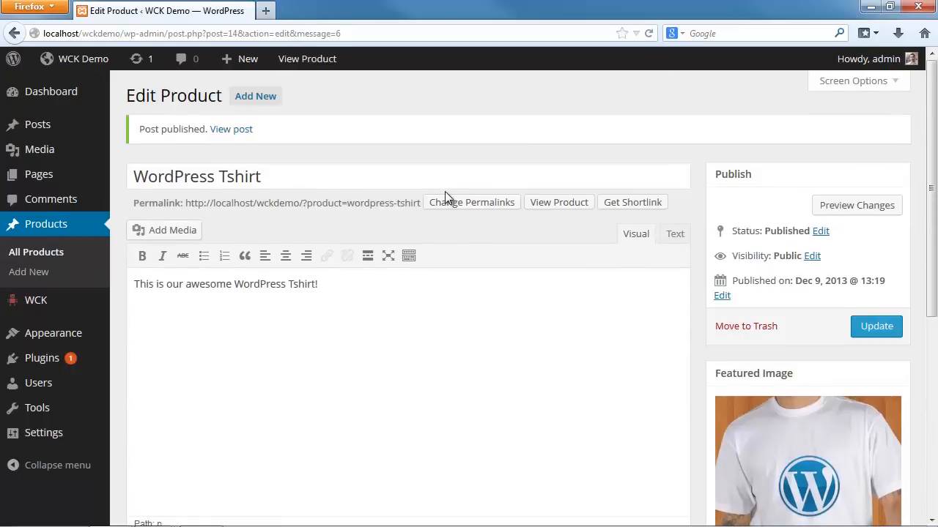
scroll(444, 206, down, 5)
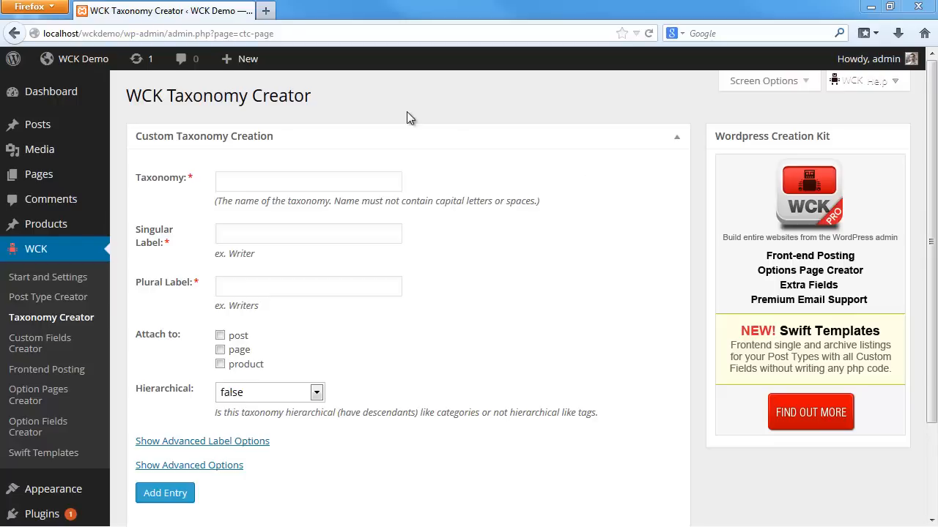
Enter "Product Category" as both the taxonomy name and the singular label of a new custom taxonomy
click(262, 175)
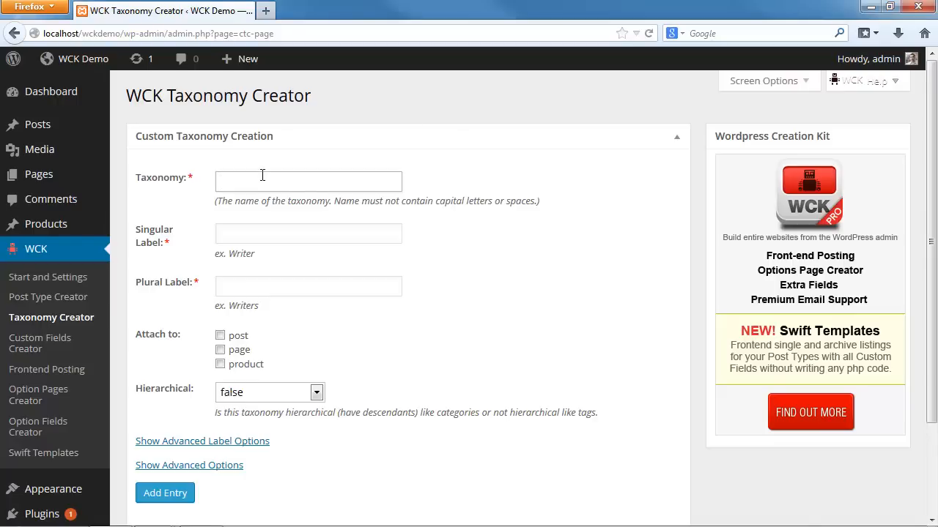
text(Product Category)
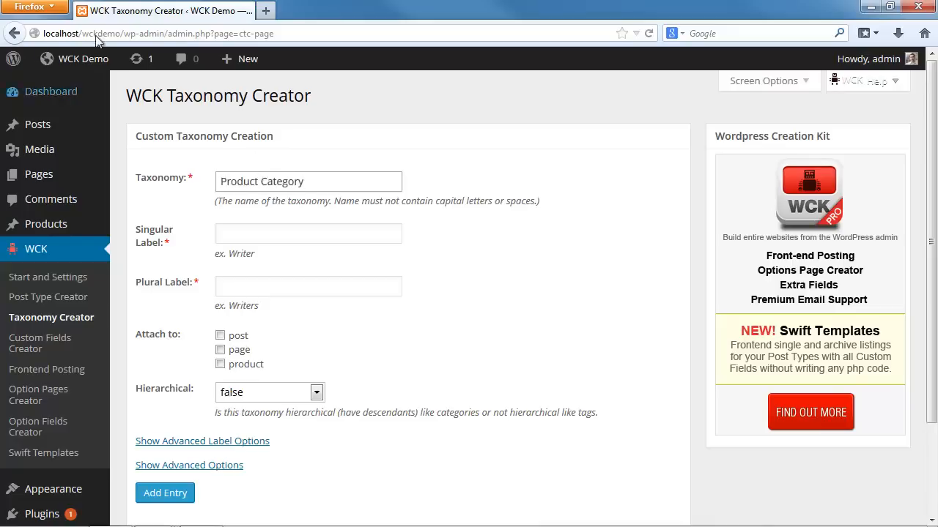
click(249, 233)
text(Produ)
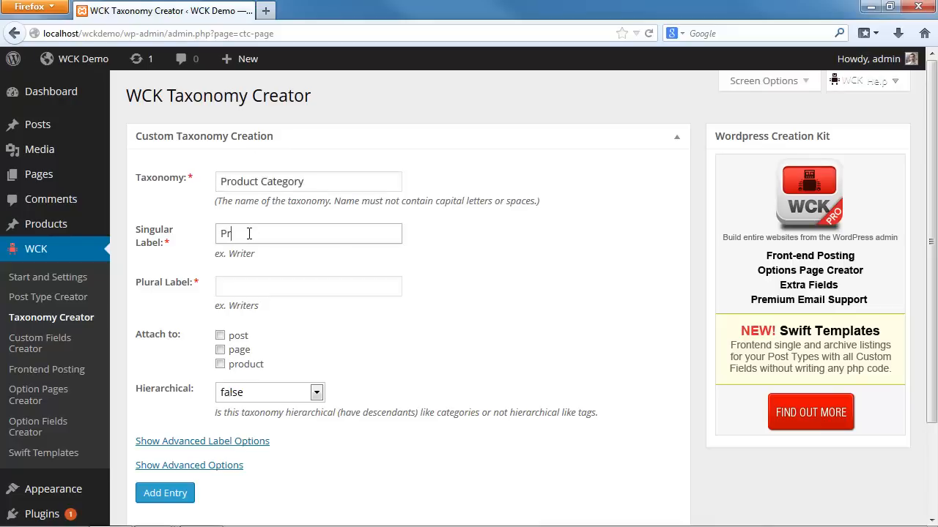
key(BackSpace)
key(BackSpace)
key(BackSpace)
text(odc)
text(uct Category)
Change the taxonomy name to "productcategory", without capitals or spaces
click(220, 181)
key(Delete)
text(p)
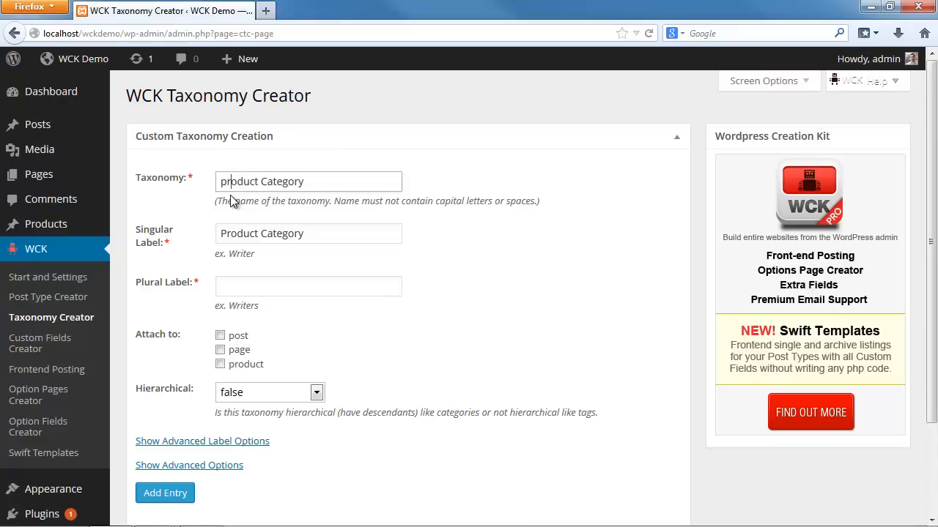
key(Delete)
key(BackSpace)
text(c)
key(End)
Set the taxonomy's plural label to "Product Categories"
click(252, 290)
text(Pr)
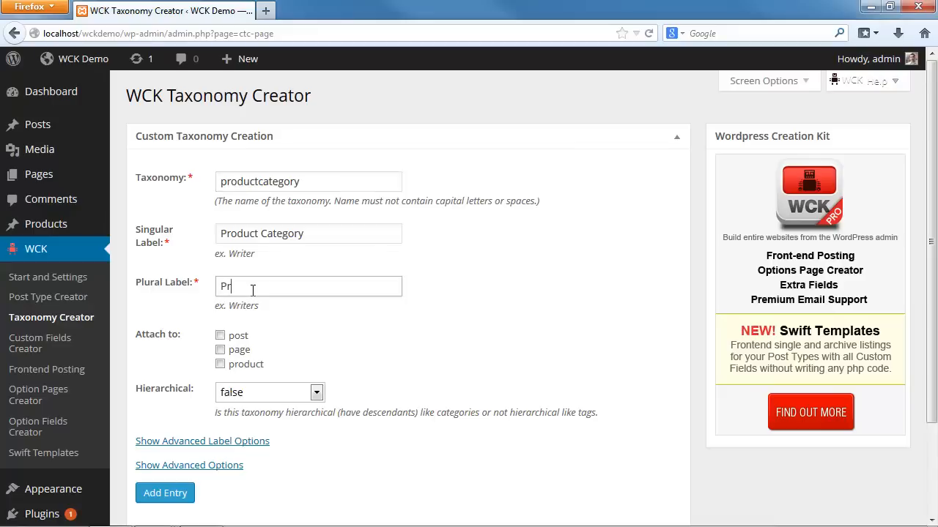
text(oduct Categories)
Attach the taxonomy to the product post type and set Hierarchical to true
scroll(277, 325, down, 2)
click(238, 282)
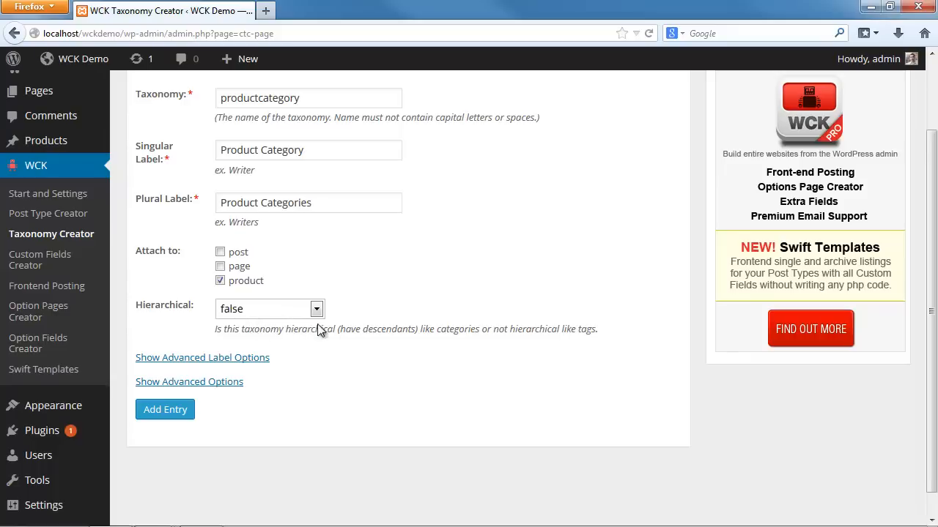
click(294, 312)
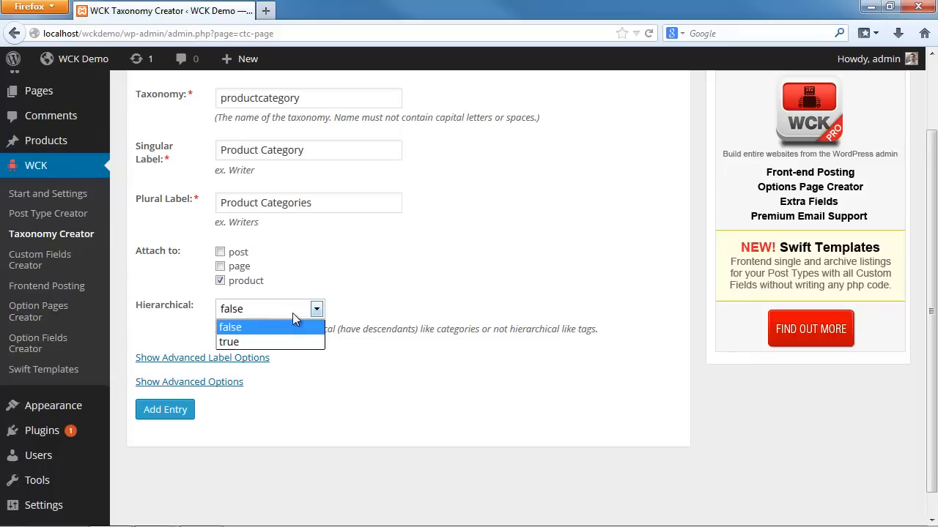
click(254, 343)
Add the productcategory taxonomy entry and check it in the list of custom taxonomies
scroll(366, 278, up, 3)
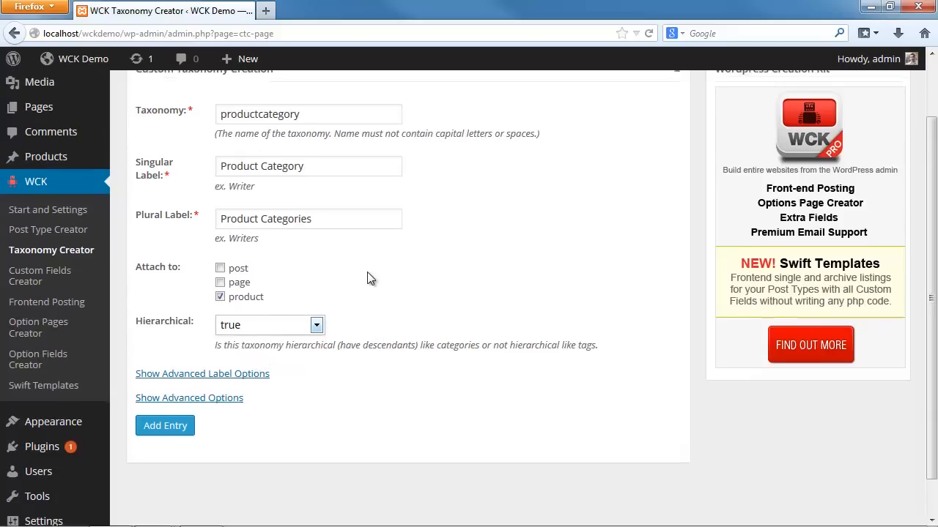
scroll(293, 366, down, 3)
click(167, 386)
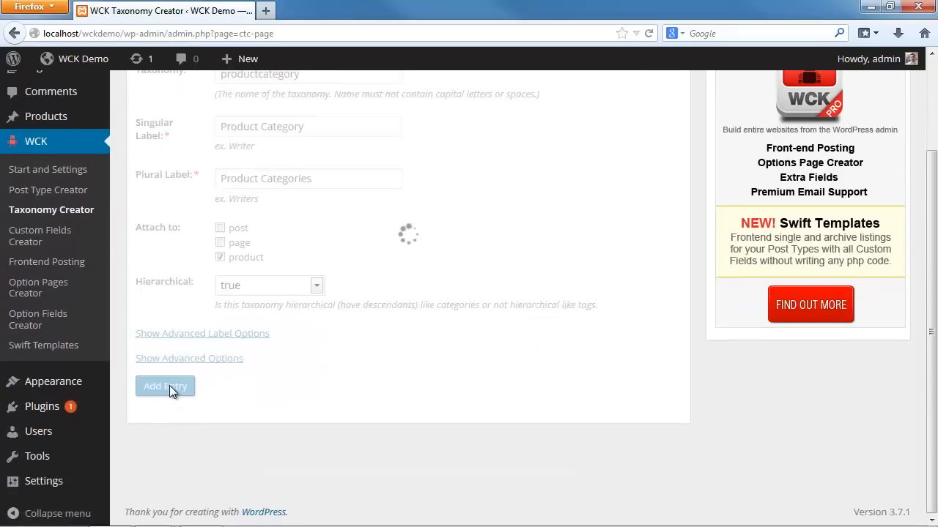
scroll(558, 370, down, 4)
scroll(561, 352, up, 4)
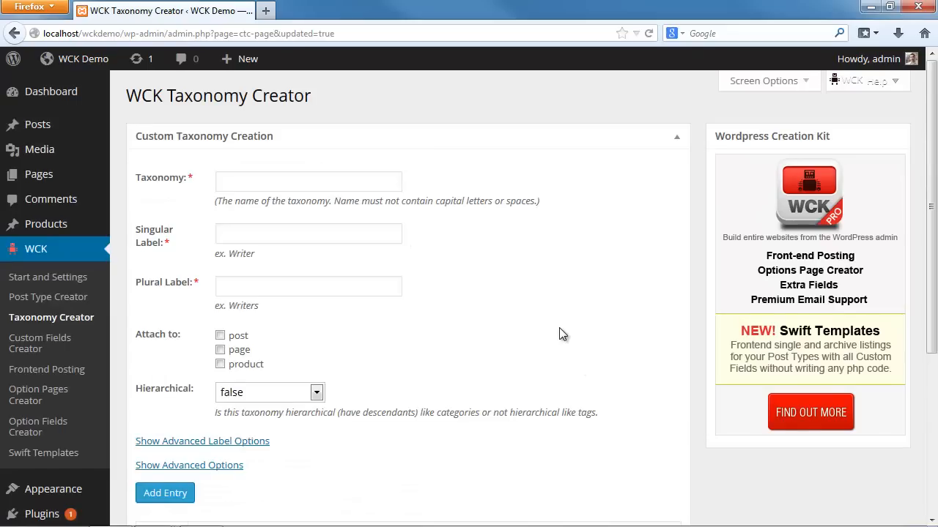
scroll(559, 333, down, 4)
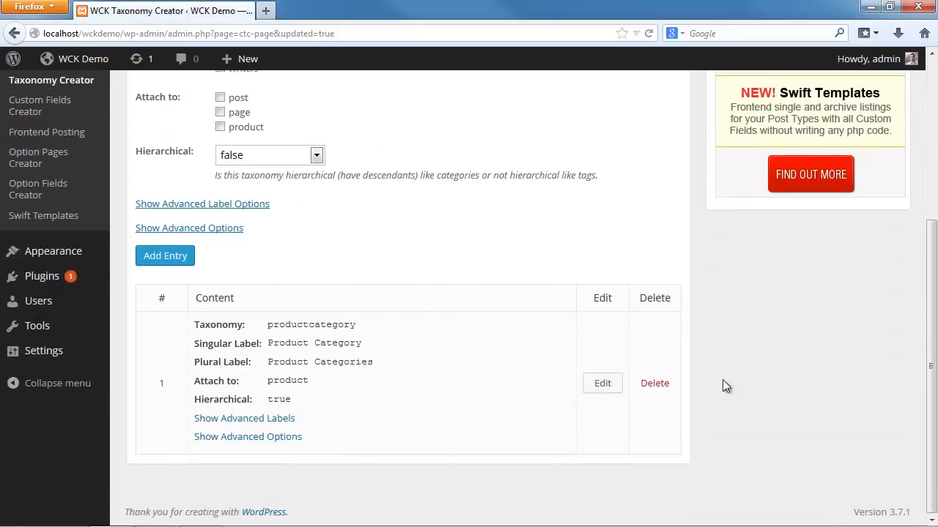
Open the Product Categories page and add a category named "White"
scroll(366, 388, up, 5)
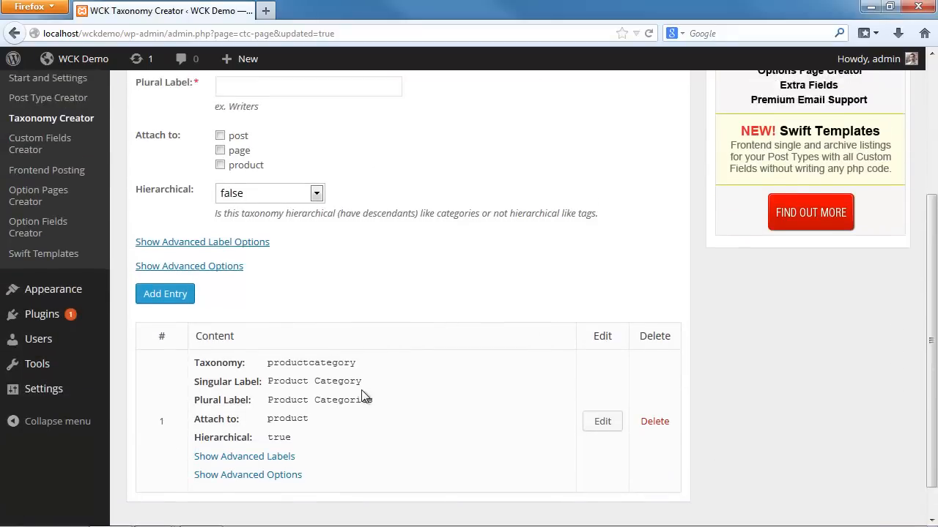
click(48, 228)
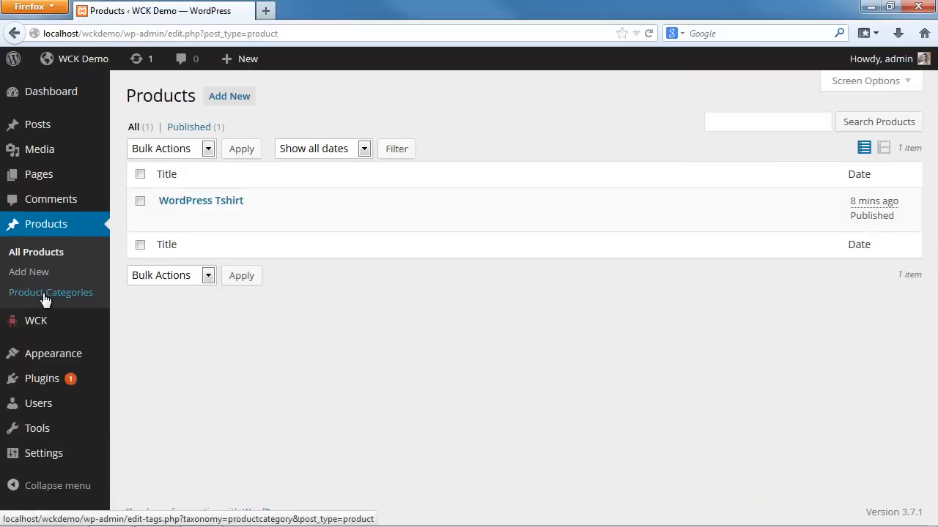
click(47, 297)
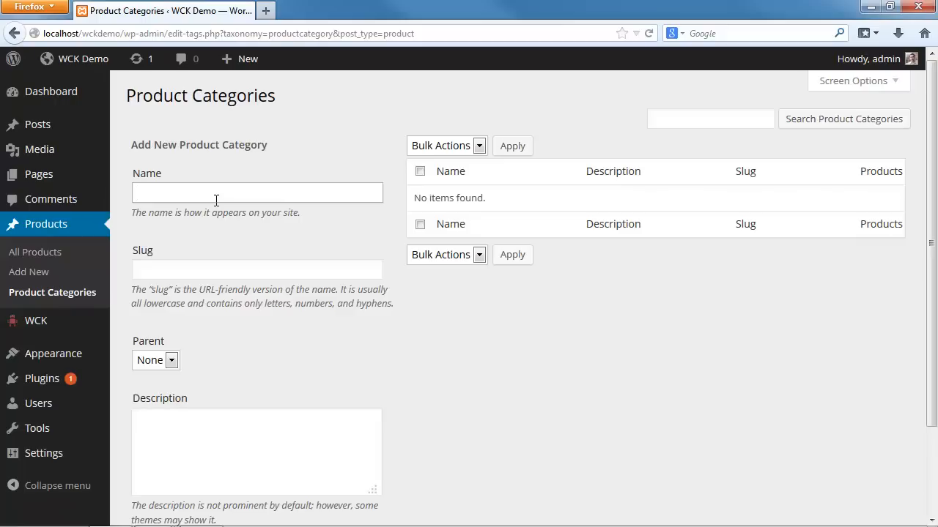
click(216, 197)
text(White)
scroll(157, 287, down, 3)
click(226, 450)
Add a second product category named "Black"
scroll(484, 275, up, 3)
click(169, 196)
text(Black)
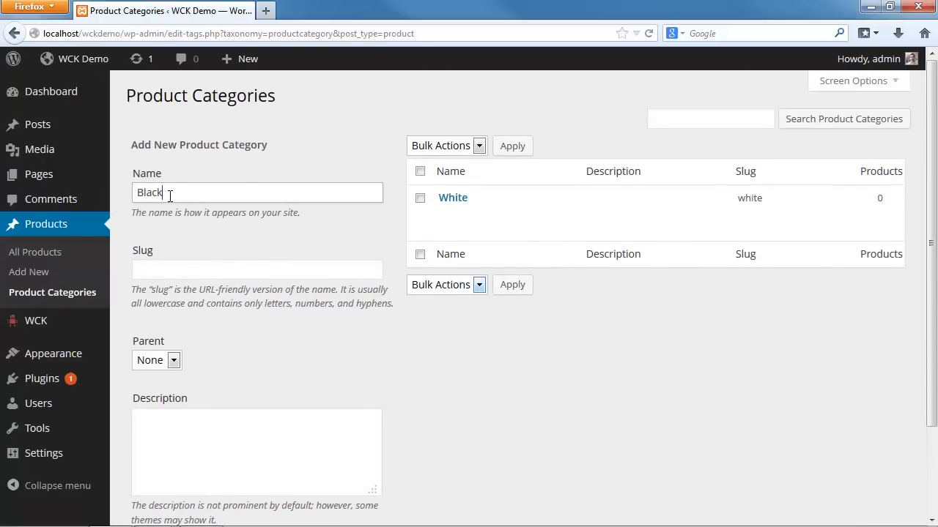
scroll(228, 229, down, 1)
scroll(228, 225, down, 3)
click(195, 452)
scroll(281, 172, up, 3)
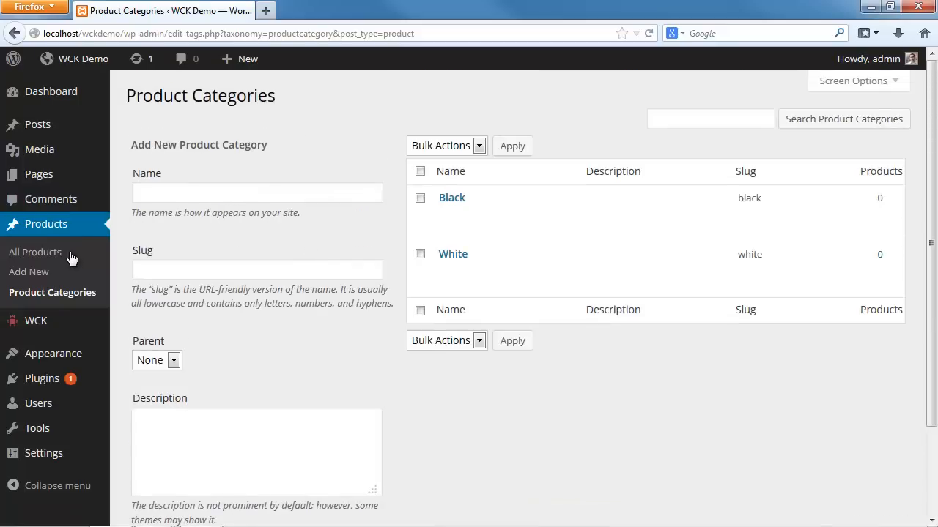
Assign the White category to the WordPress Tshirt product, update it and check over the saved product
click(66, 258)
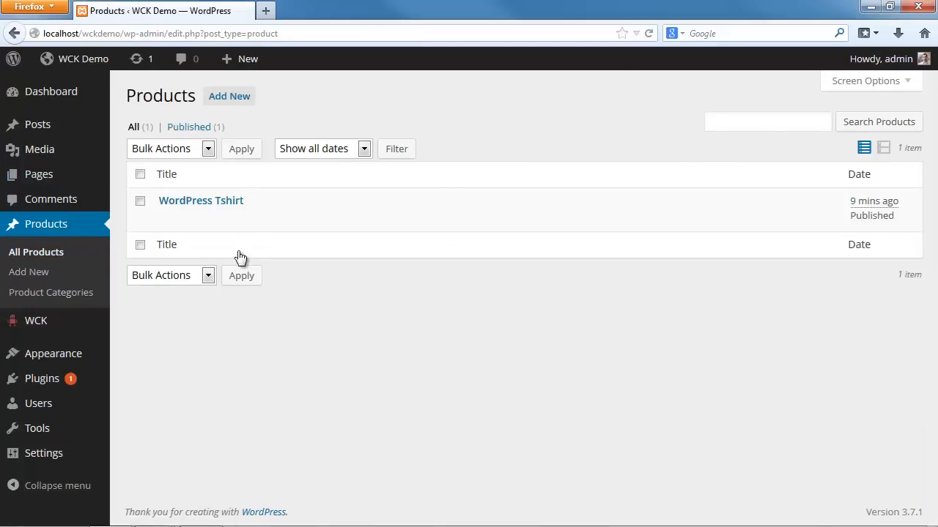
click(211, 202)
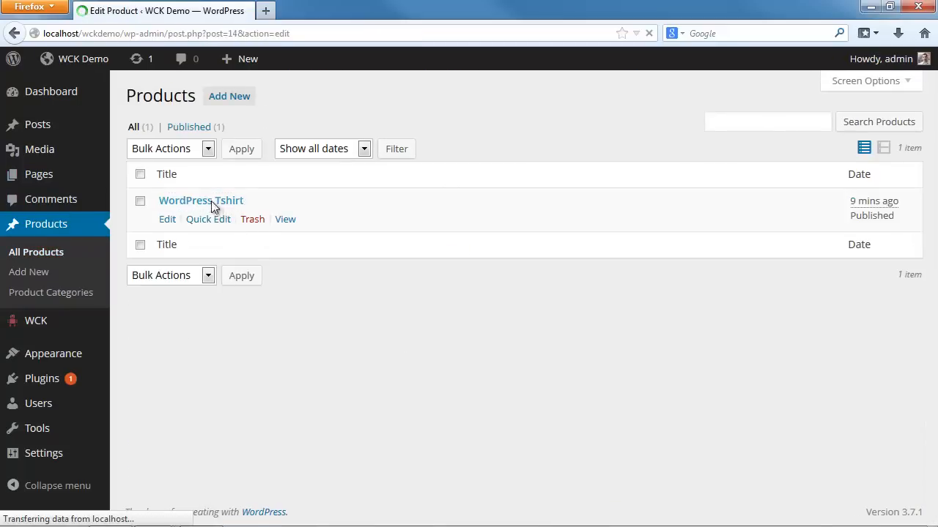
scroll(857, 306, down, 5)
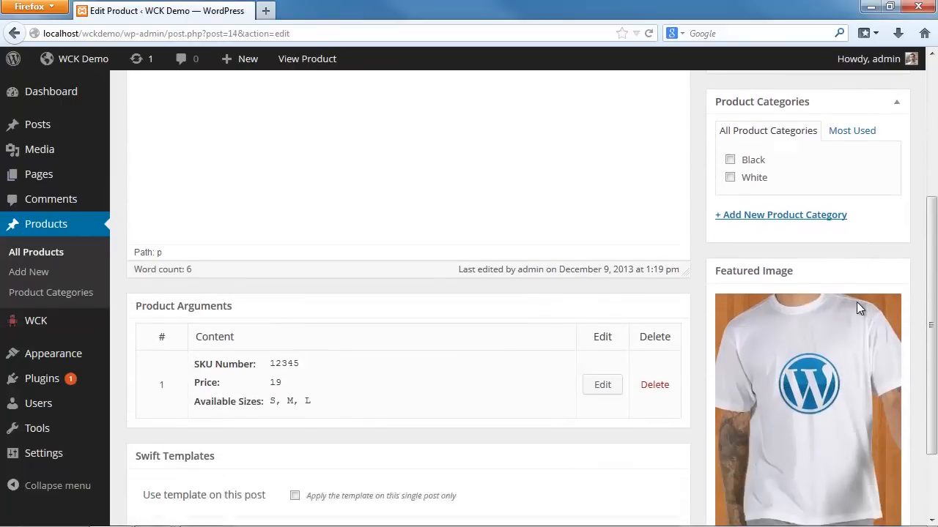
scroll(856, 306, down, 3)
scroll(851, 392, up, 7)
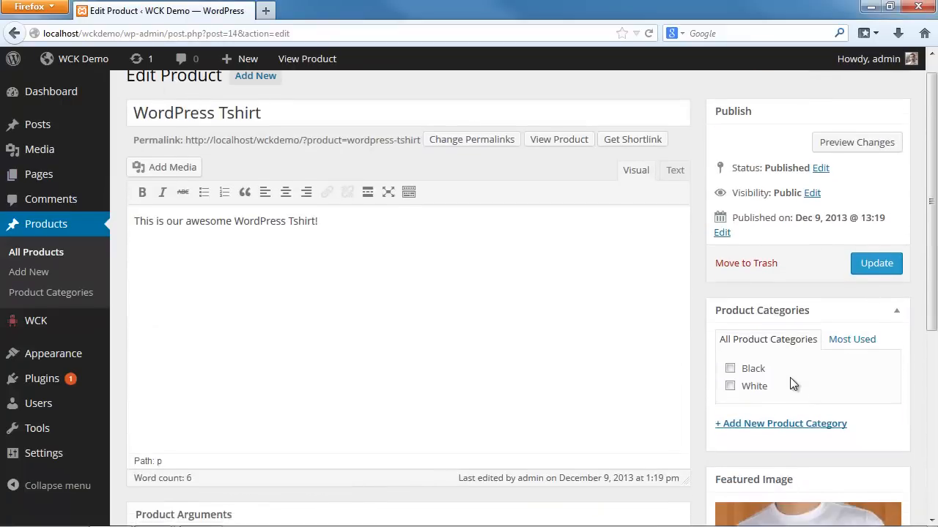
scroll(789, 378, down, 4)
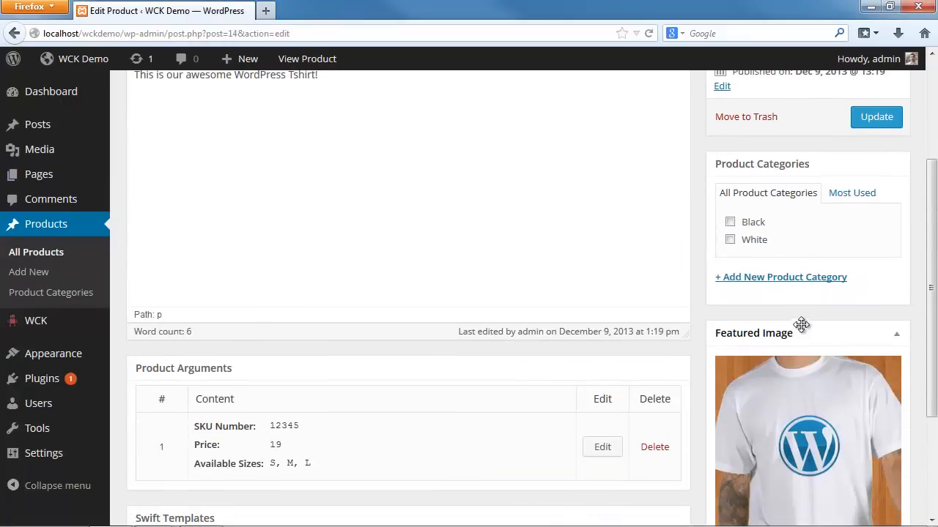
click(730, 240)
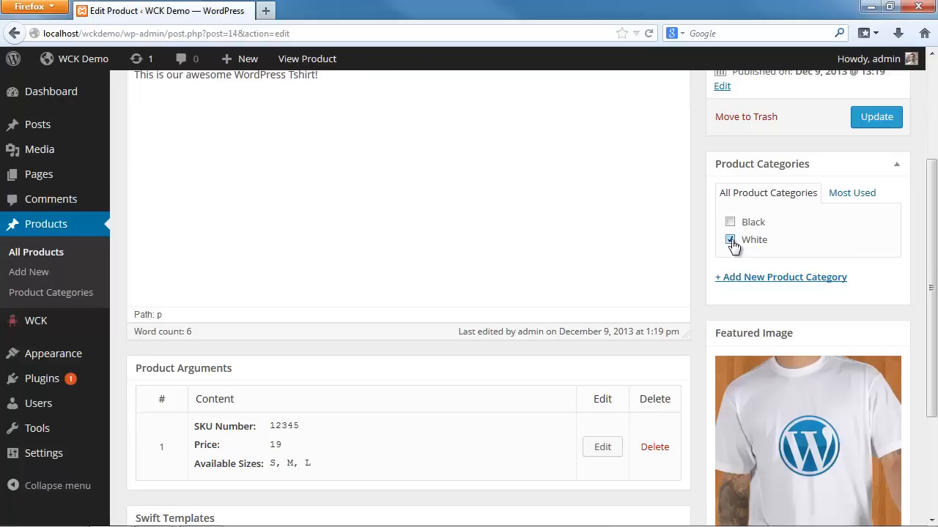
click(876, 119)
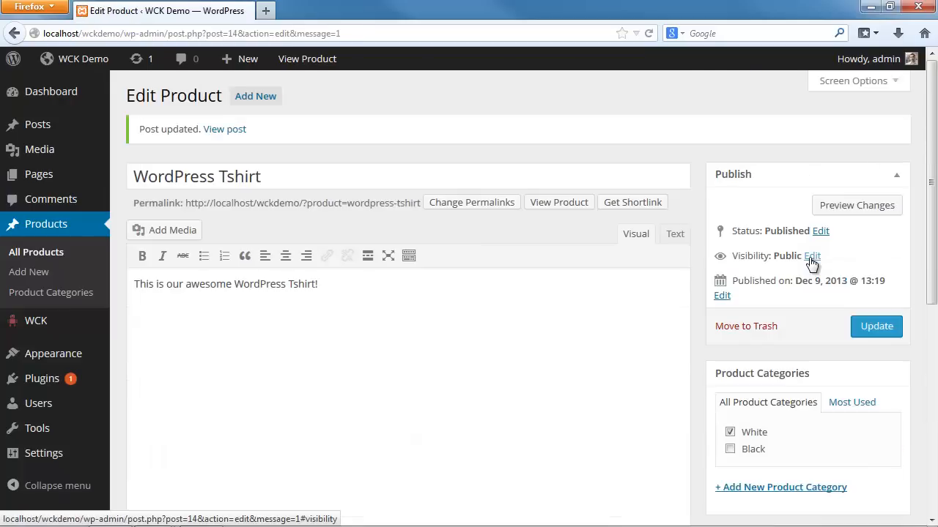
scroll(723, 271, down, 10)
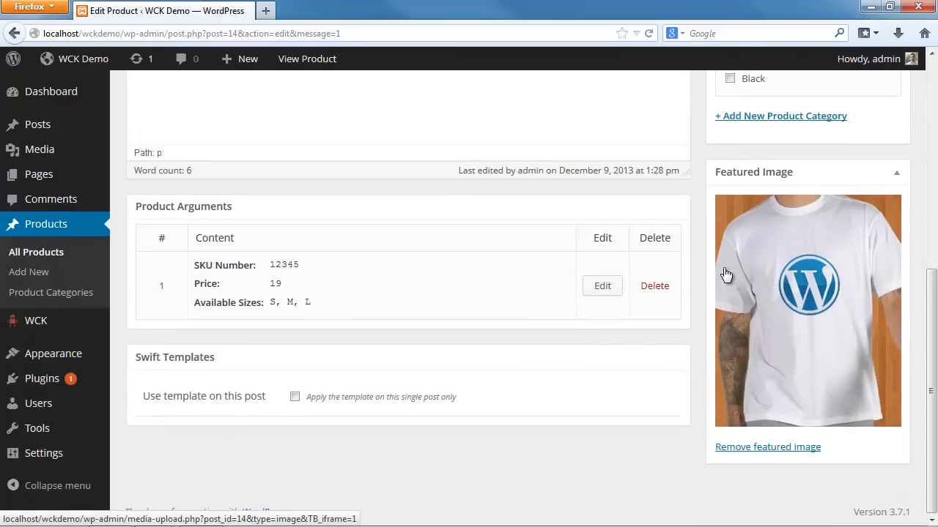
scroll(725, 274, up, 9)
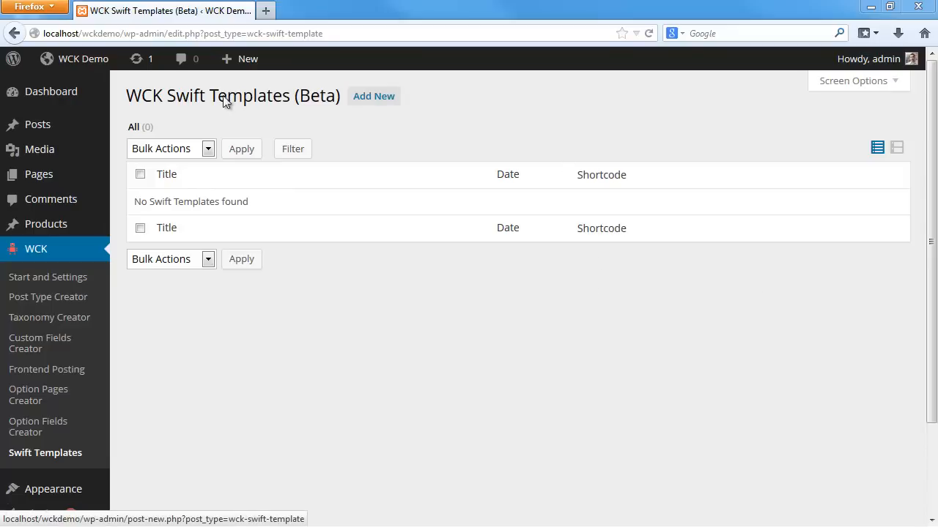
Create a new Swift Template and title it "Product Archive"
click(368, 101)
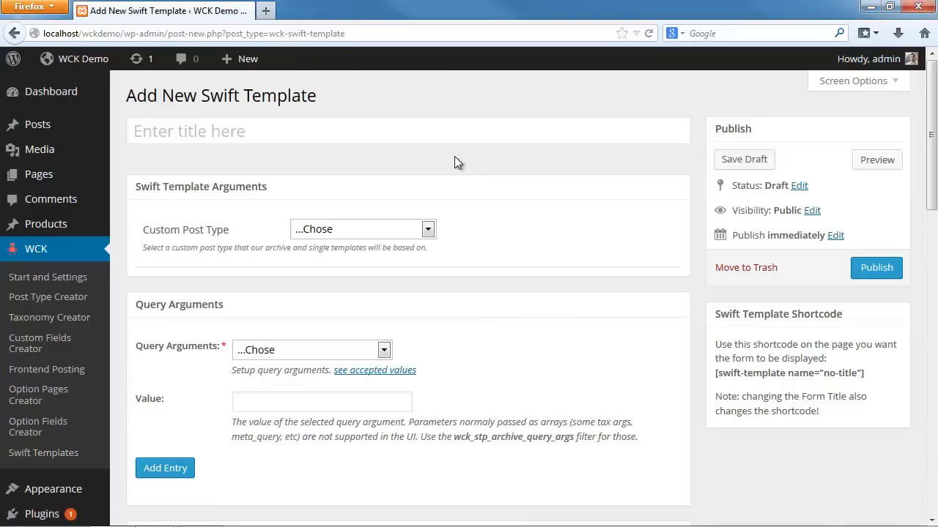
scroll(388, 161, down, 3)
scroll(407, 260, up, 3)
click(237, 130)
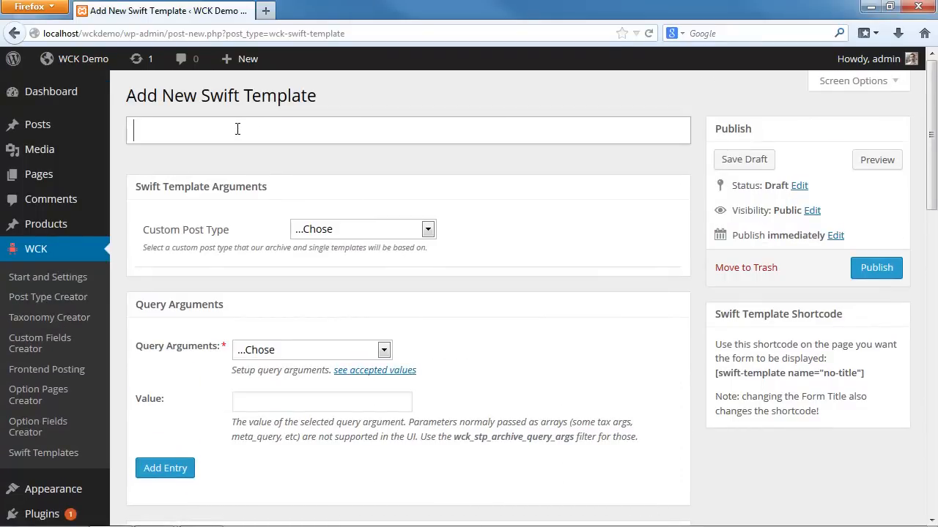
text(Product Archive)
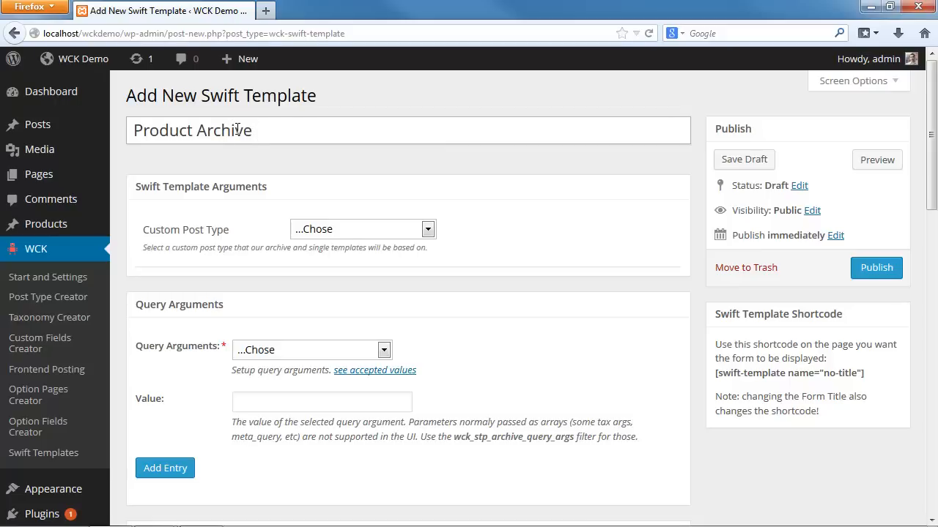
key(BackSpace)
Set the template's custom post type to product and save it as a draft
click(387, 230)
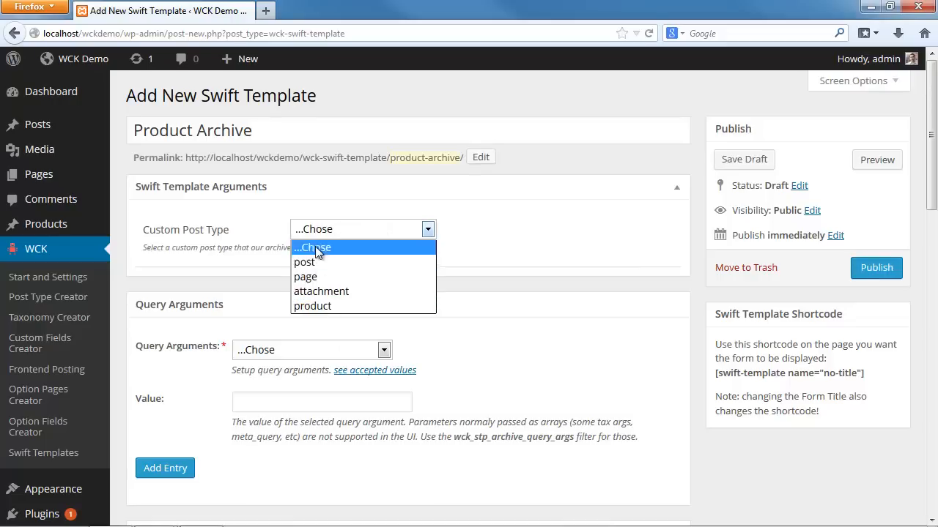
click(323, 307)
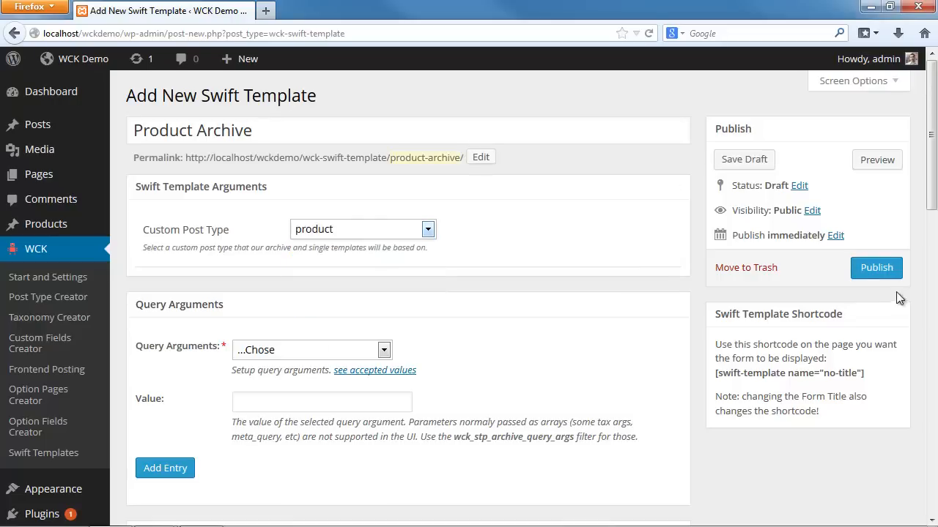
click(742, 159)
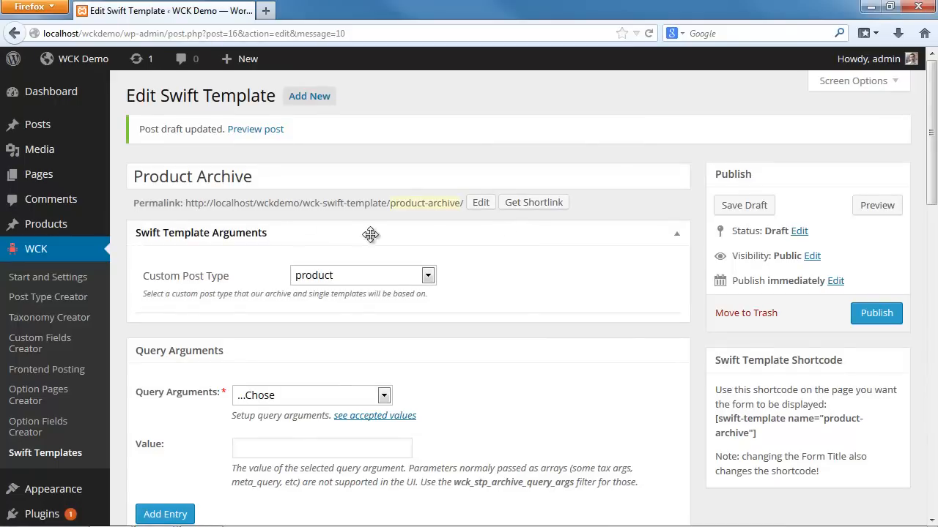
Add a Posts Per Page query argument with the value 10 to the template
scroll(405, 198, down, 3)
scroll(403, 194, down, 5)
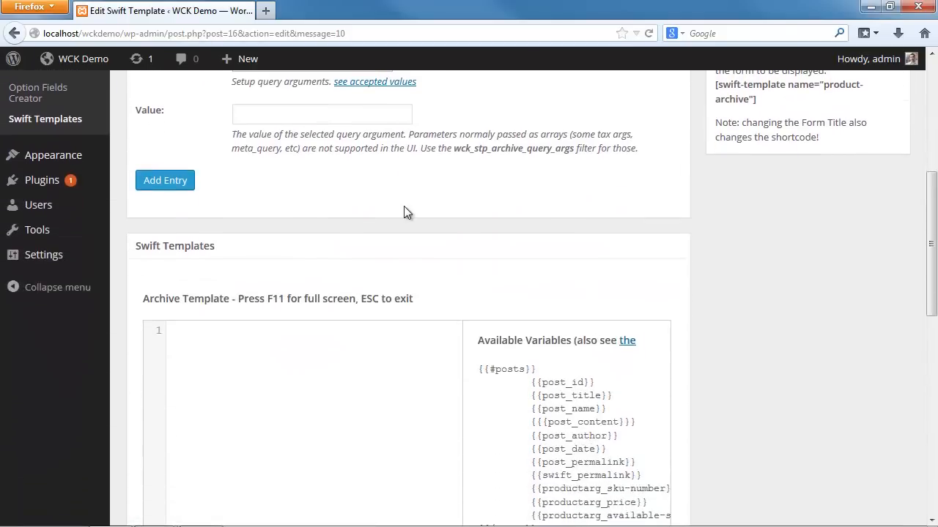
scroll(404, 209, up, 6)
scroll(285, 205, down, 5)
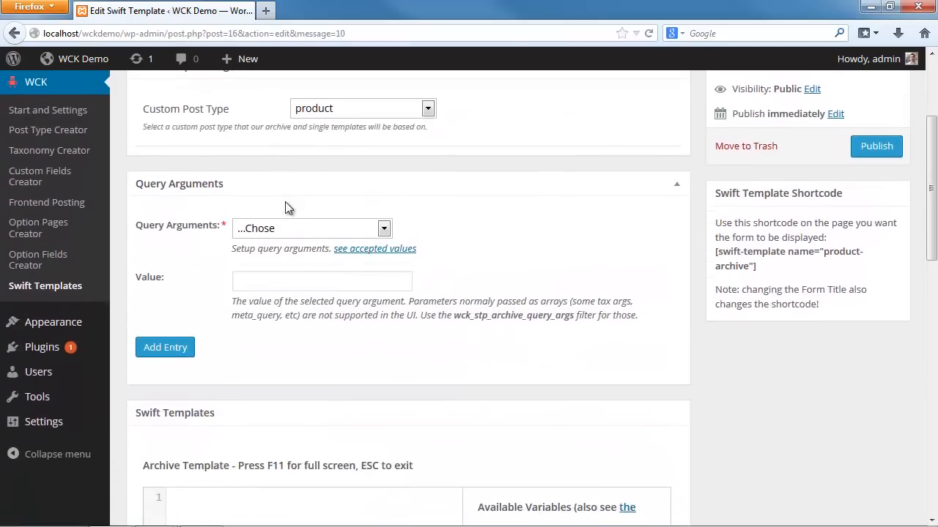
scroll(287, 203, up, 2)
click(285, 230)
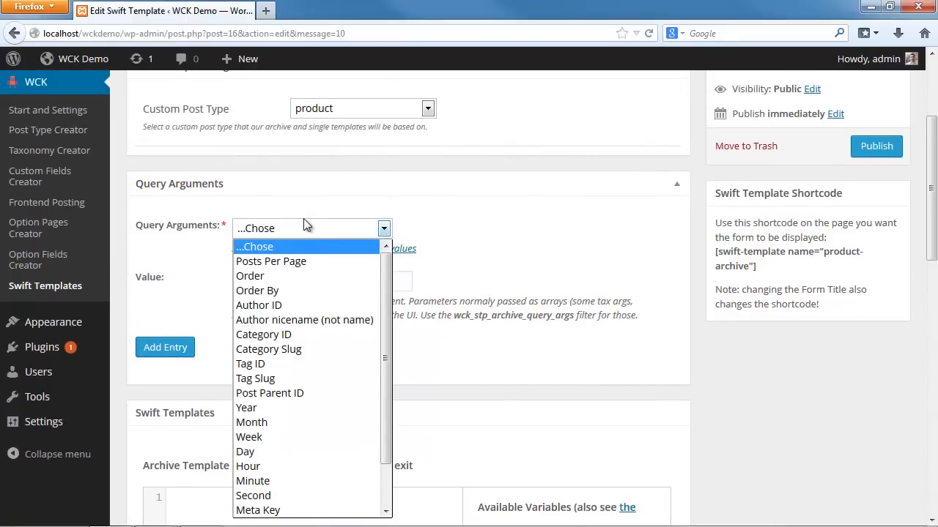
click(286, 261)
click(282, 279)
text(10)
click(165, 347)
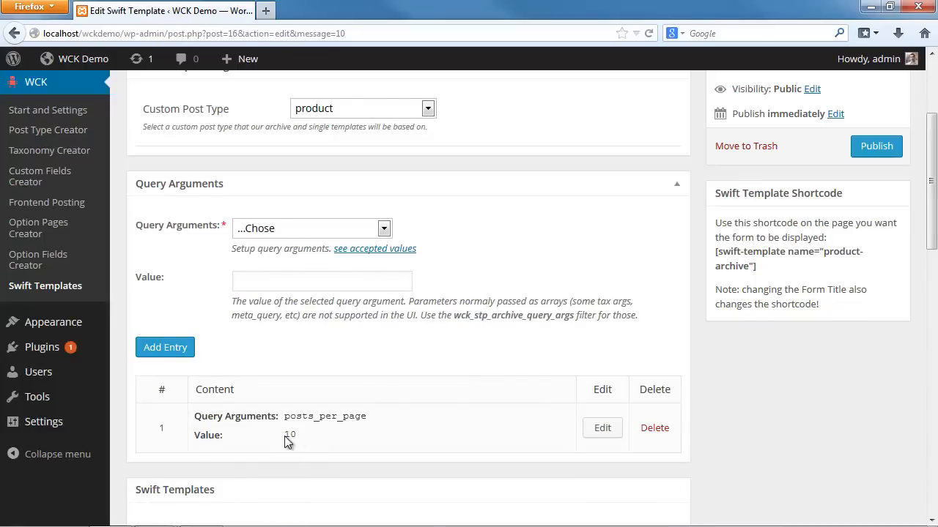
Examine the archive and single template editors and the variables available for each
scroll(418, 339, up, 3)
scroll(544, 355, down, 5)
scroll(544, 355, down, 6)
scroll(504, 290, down, 5)
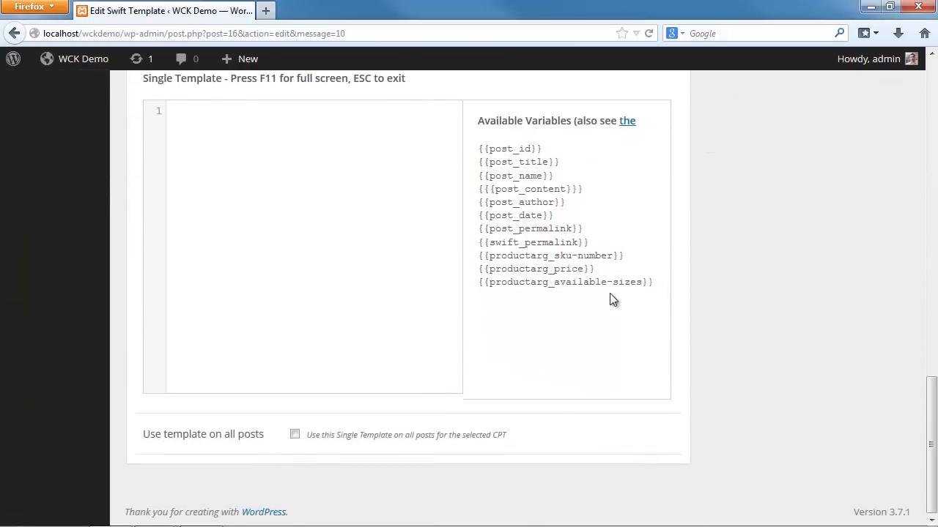
scroll(417, 345, up, 6)
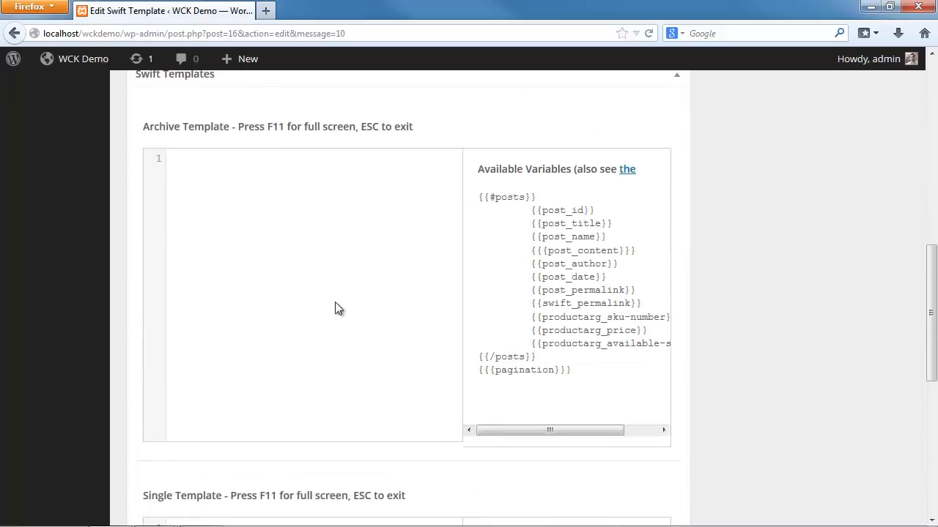
scroll(335, 286, up, 2)
click(362, 233)
scroll(316, 302, down, 1)
scroll(317, 302, down, 6)
click(208, 266)
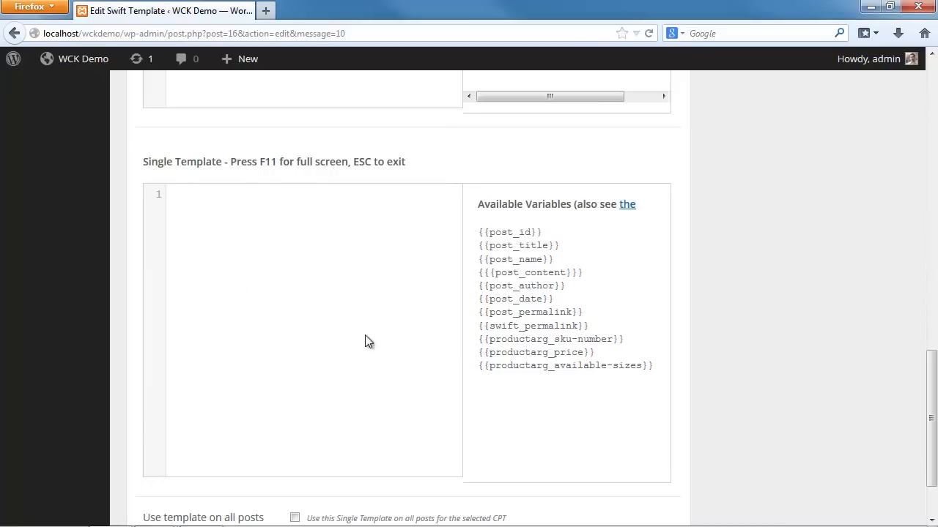
scroll(365, 342, up, 6)
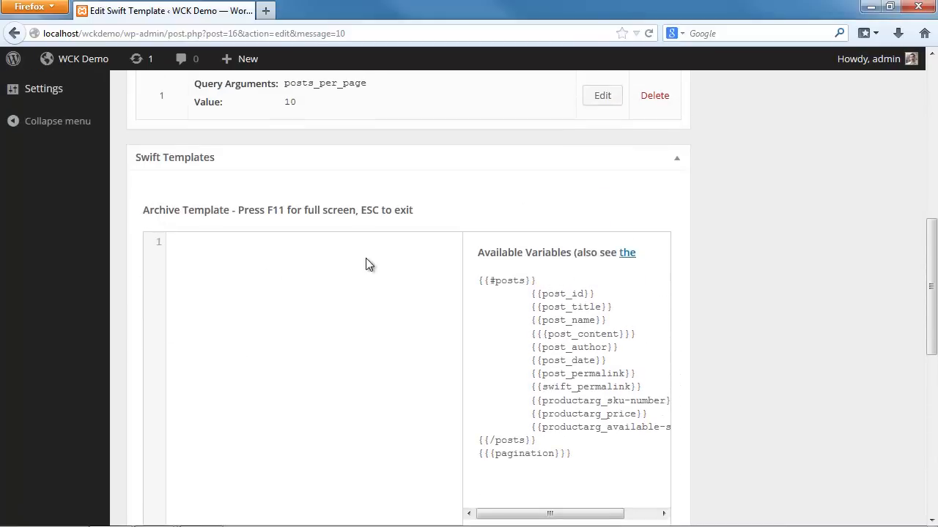
scroll(365, 267, down, 1)
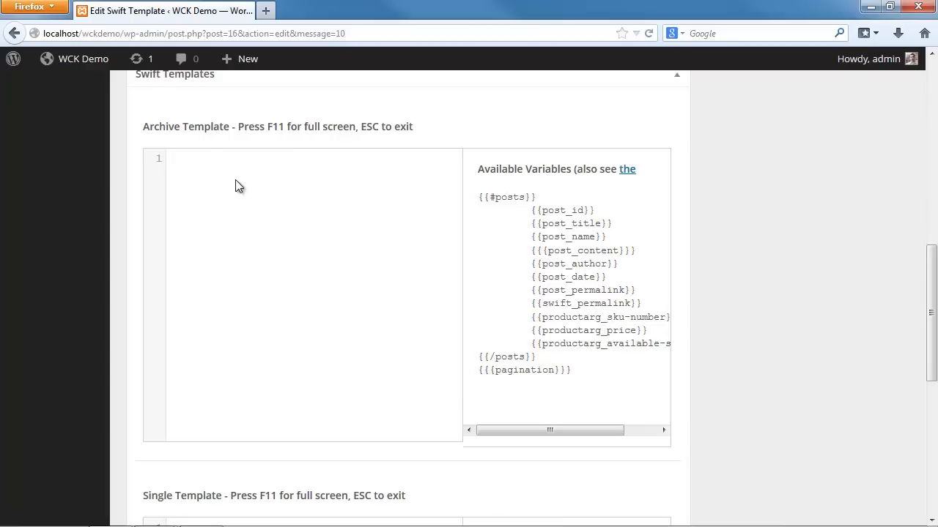
Begin the archive template with <ul class="product"> and look over the archive's available variables
text(ul class="product">)
drag(546, 197, 594, 389)
click(595, 422)
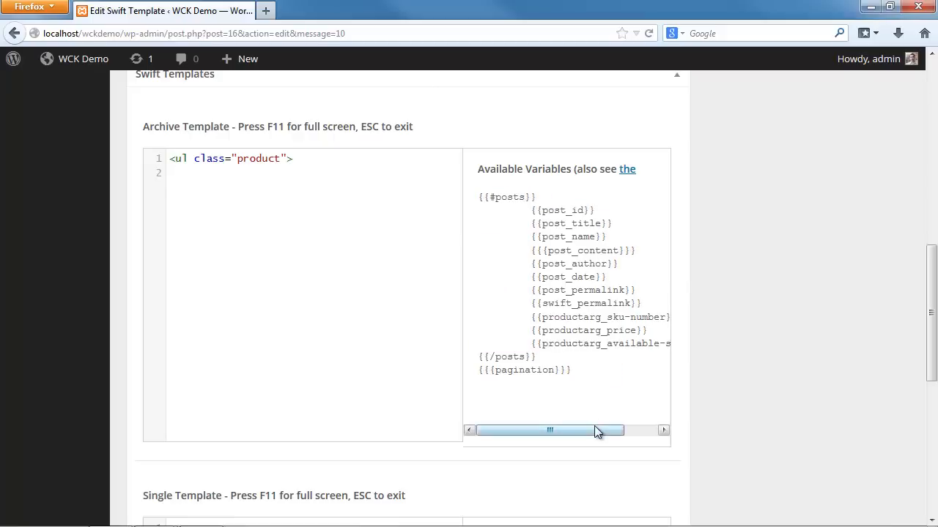
drag(583, 431, 546, 428)
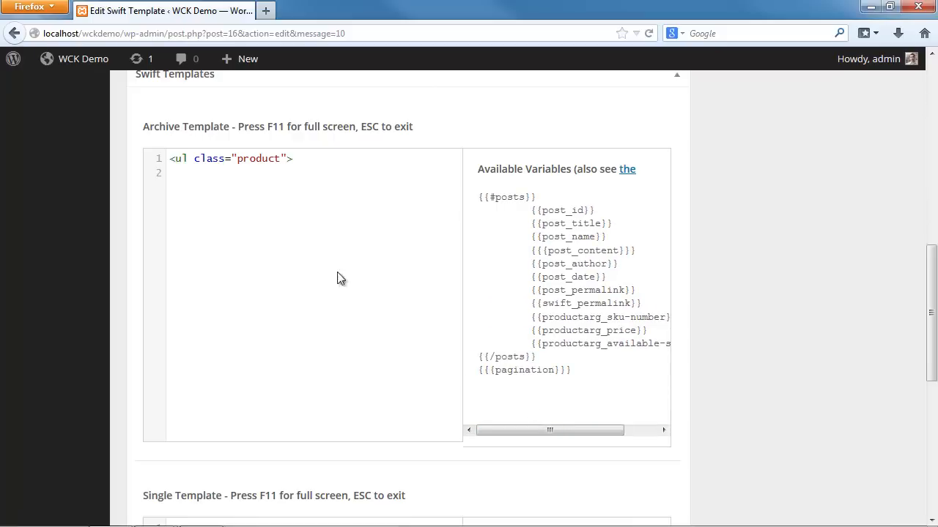
click(324, 165)
Insert the {{#posts}} and {{/posts}} loop tags inside the list and close it with </ul>
drag(536, 200, 489, 201)
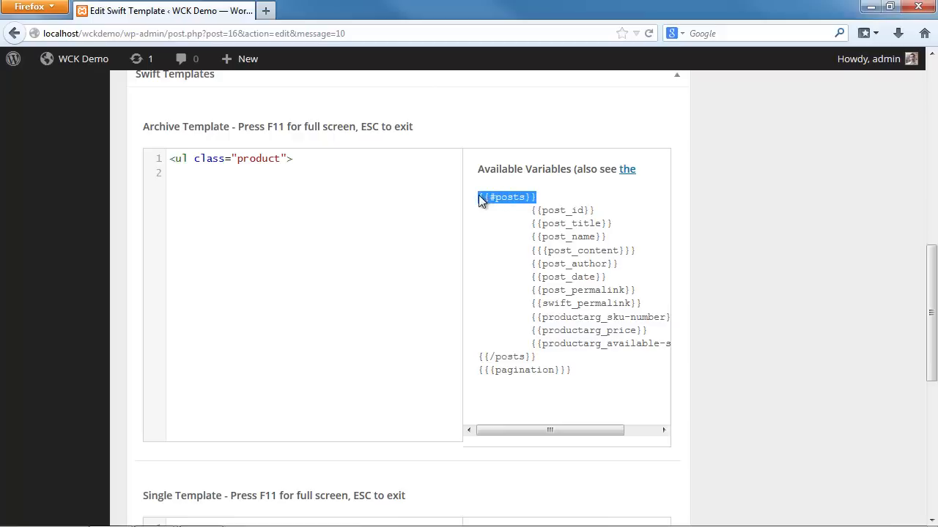
click(216, 173)
text({{#posts}})
drag(538, 358, 478, 359)
key(ctrl+c)
click(269, 181)
key(Return)
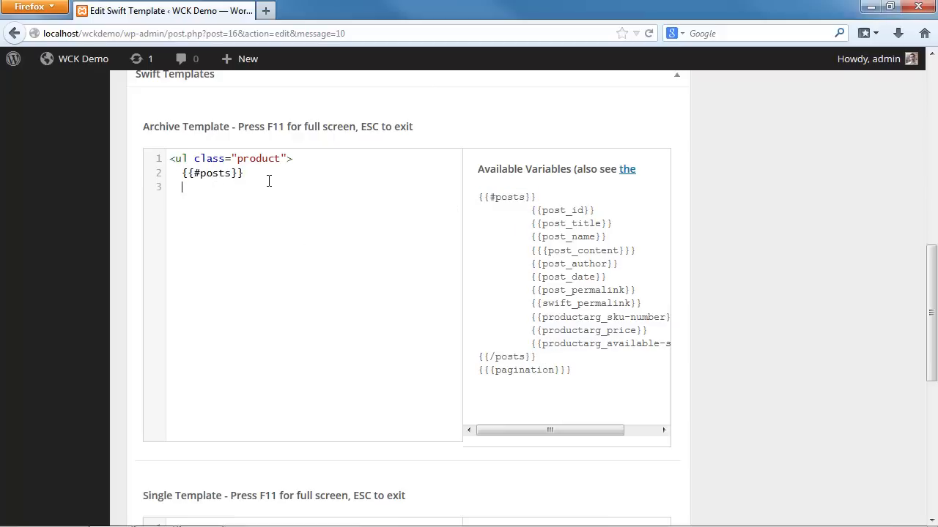
key(Return)
key(ctrl+v)
text(/u)
Add an empty <li></li> item between the posts loop tags, with blank lines around its tags
key(Return)
key(Return)
text(<li?)
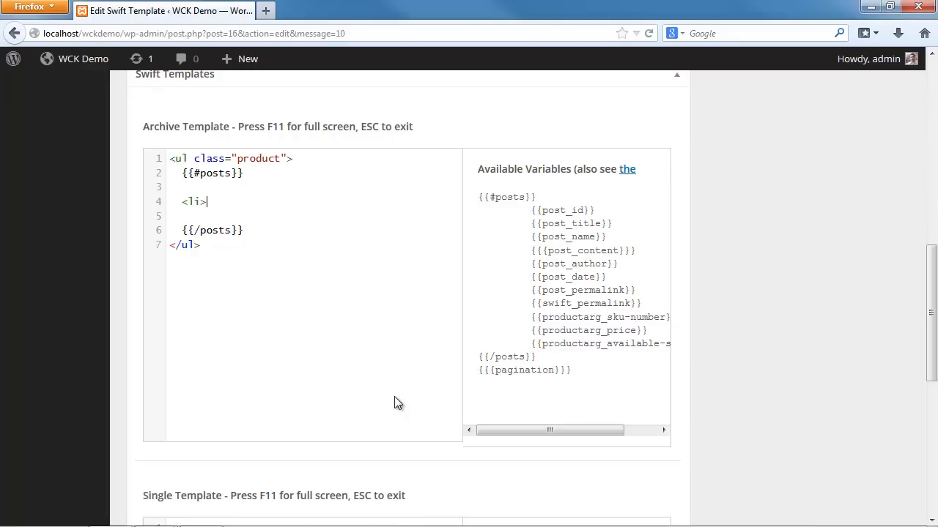
text(</li)
key(Return)
key(Return)
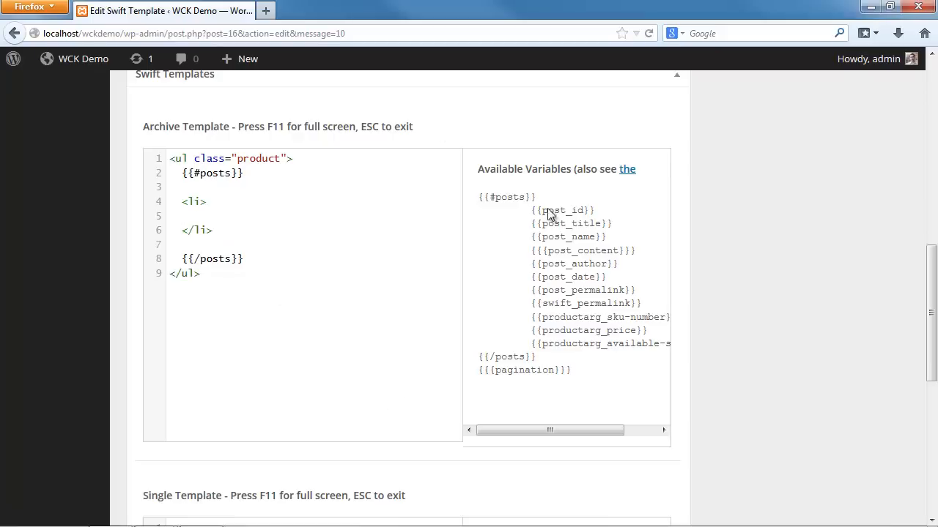
Inside the archive's list item, add an <h3>{{post_title}}</h3> heading with {{{post_content}}} on the line below
text(<h3>)
drag(612, 224, 230, 217)
text(</h3>)
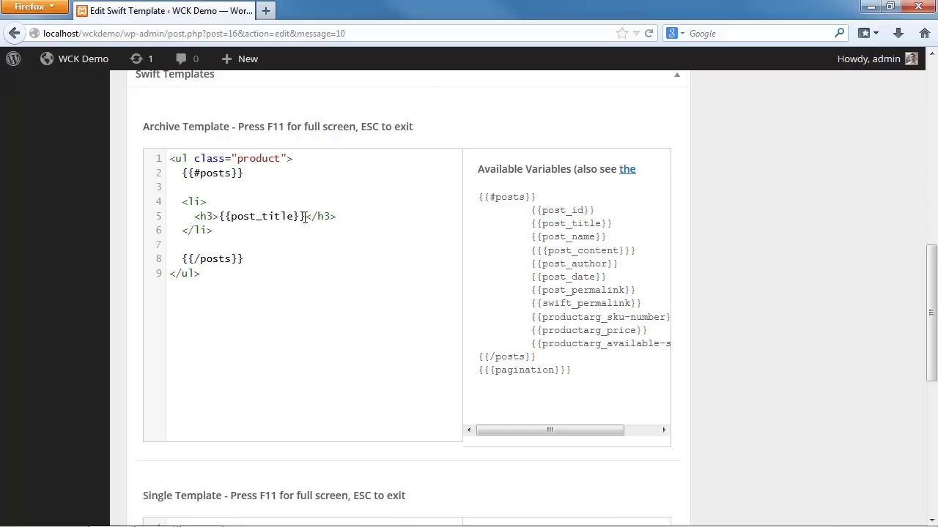
key(Return)
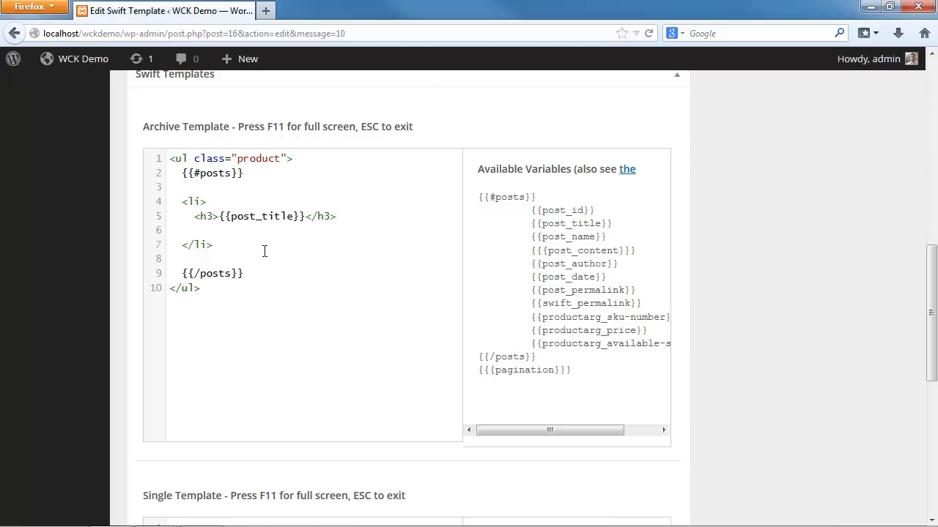
drag(636, 250, 532, 255)
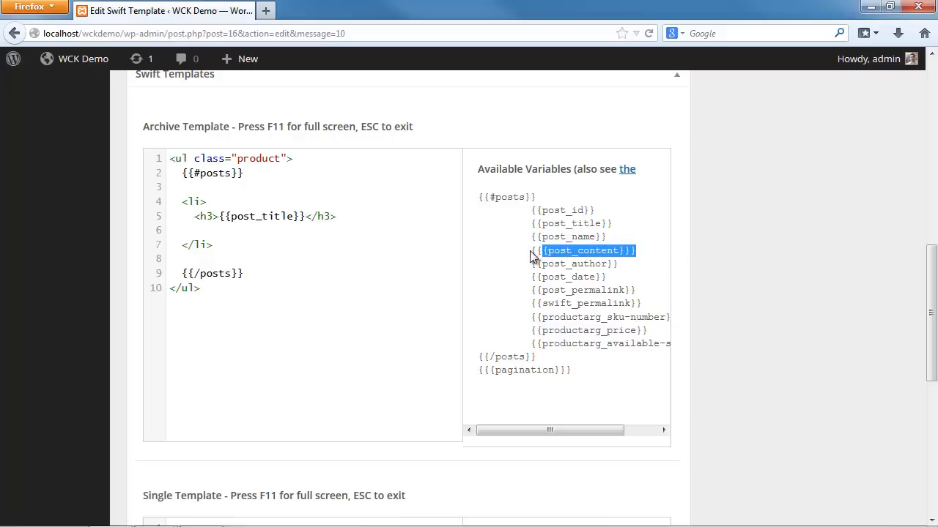
click(214, 230)
text({{{post_content}}})
Compare the triple braces around post_content with the double braces around post_title in the archive template
drag(200, 230, 210, 230)
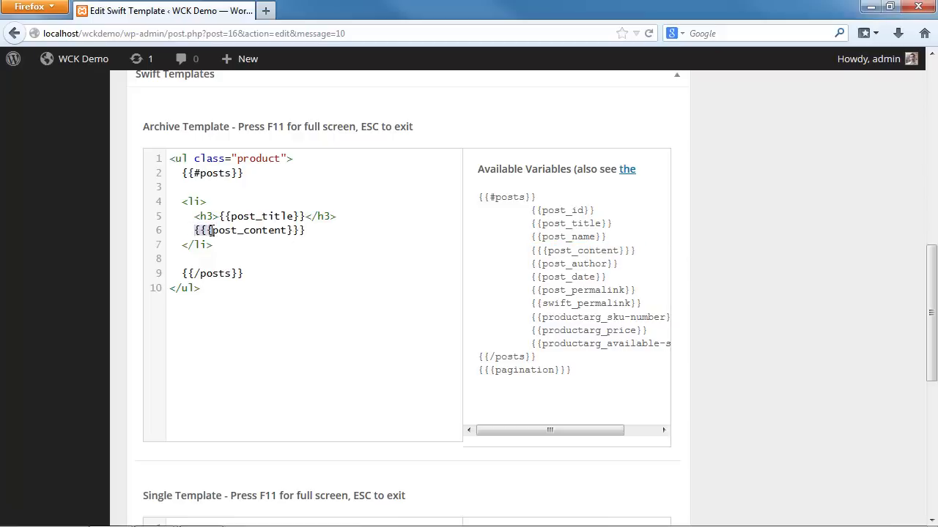
click(287, 230)
drag(288, 231, 330, 231)
click(330, 230)
drag(231, 216, 221, 216)
click(221, 216)
drag(190, 233, 212, 232)
click(213, 232)
click(357, 234)
Copy the productarg_sku-number, productarg_price and productarg_available-sizes variables below {{{post_content}}} and align their indentation
key(Return)
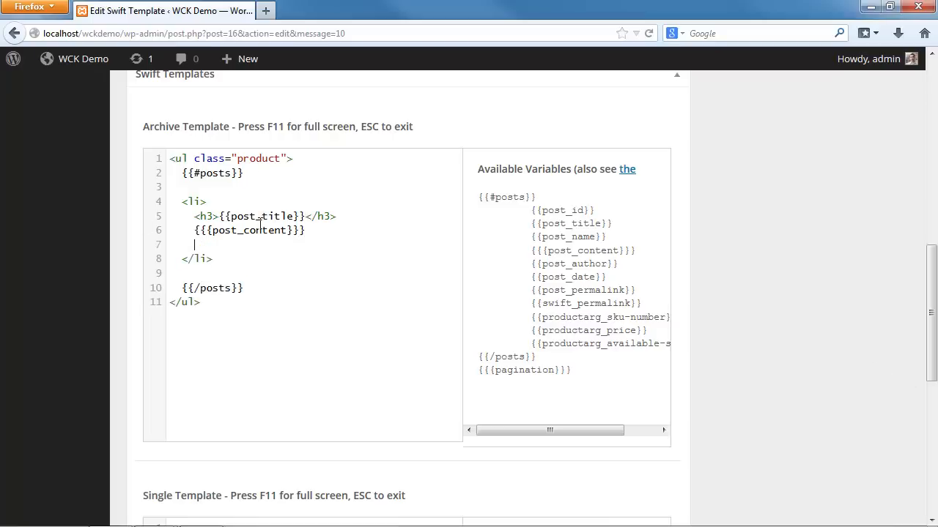
drag(531, 317, 669, 345)
key(ctrl+c)
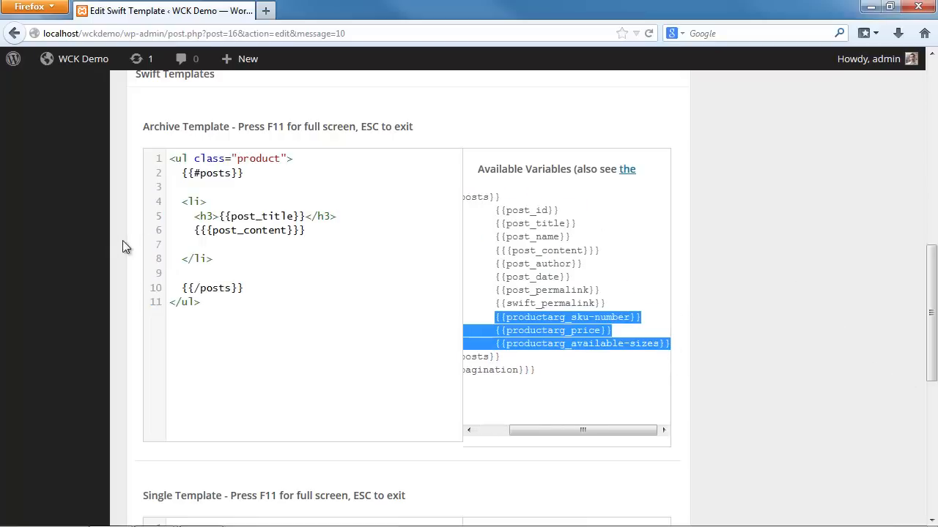
click(205, 245)
key(ctrl+v)
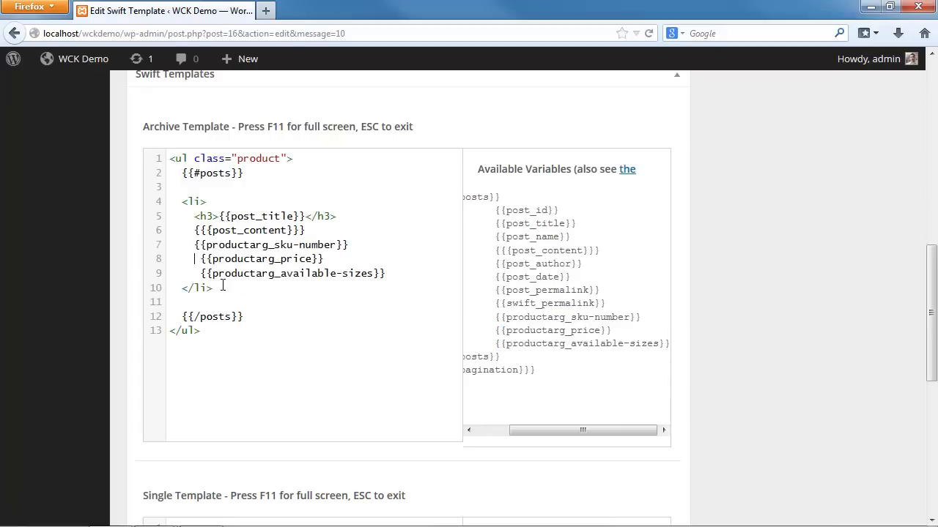
key(Delete)
key(Down)
key(Delete)
key(Up)
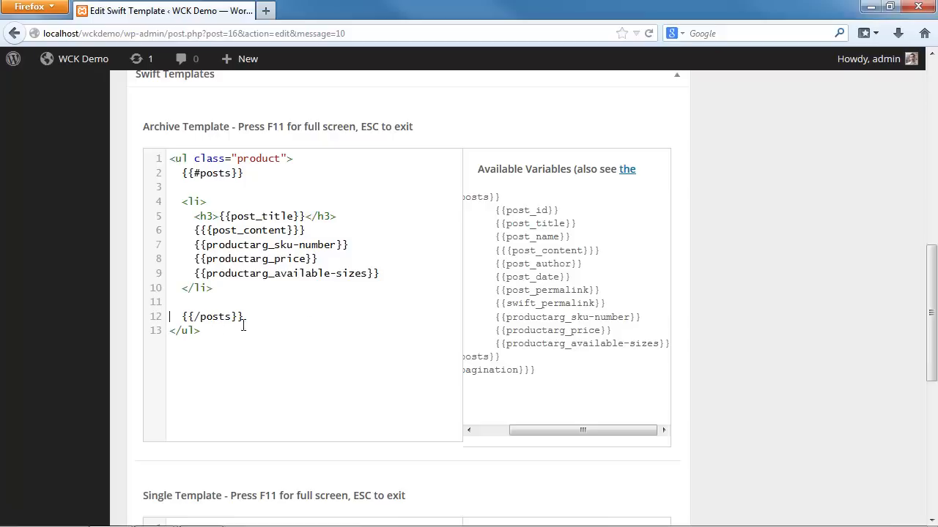
Add the {{{pagination}}} variable after the closing </ul>, separated by a blank line
drag(521, 431, 419, 388)
drag(576, 371, 491, 375)
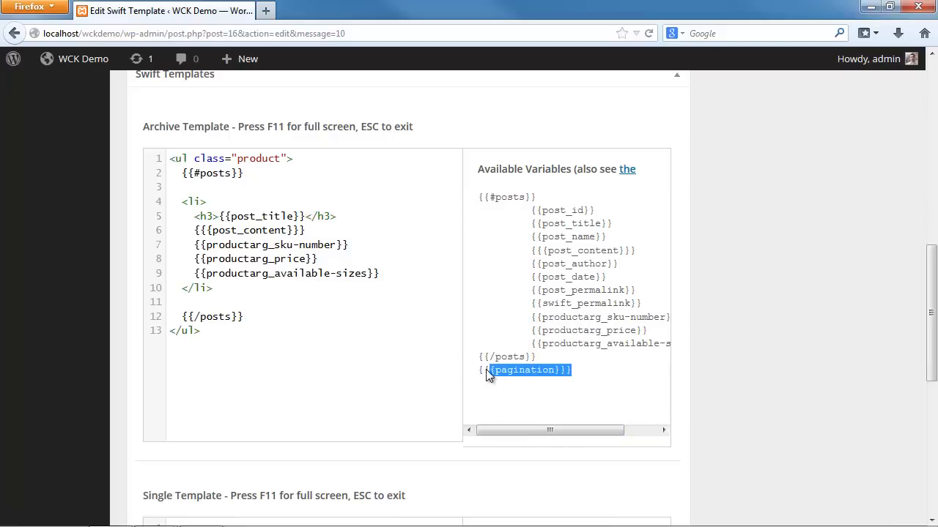
click(256, 332)
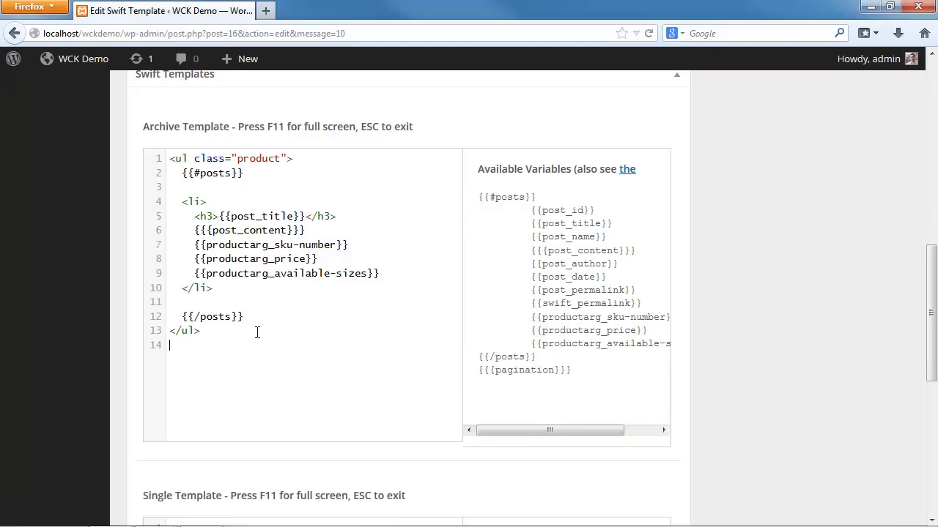
text({{{pagination}}})
scroll(360, 377, down, 3)
scroll(351, 324, up, 3)
scroll(379, 314, down, 3)
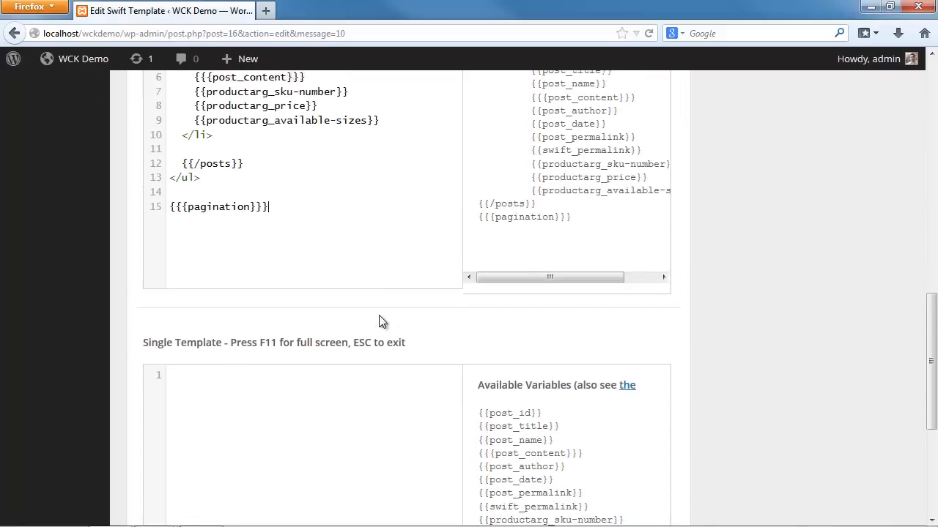
scroll(378, 320, up, 3)
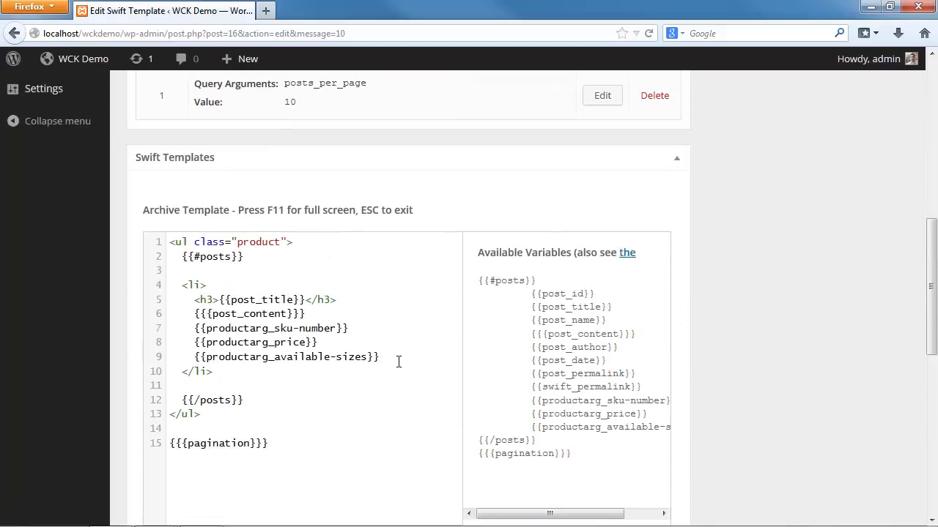
Begin an <a href=""> link below the available sizes and compare the post_permalink and swift_permalink variables
key(Return)
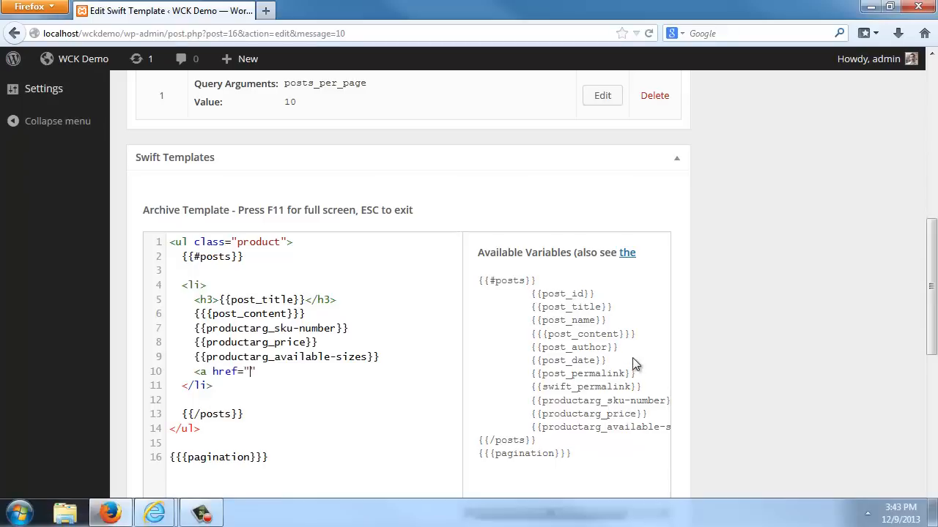
scroll(635, 356, down, 4)
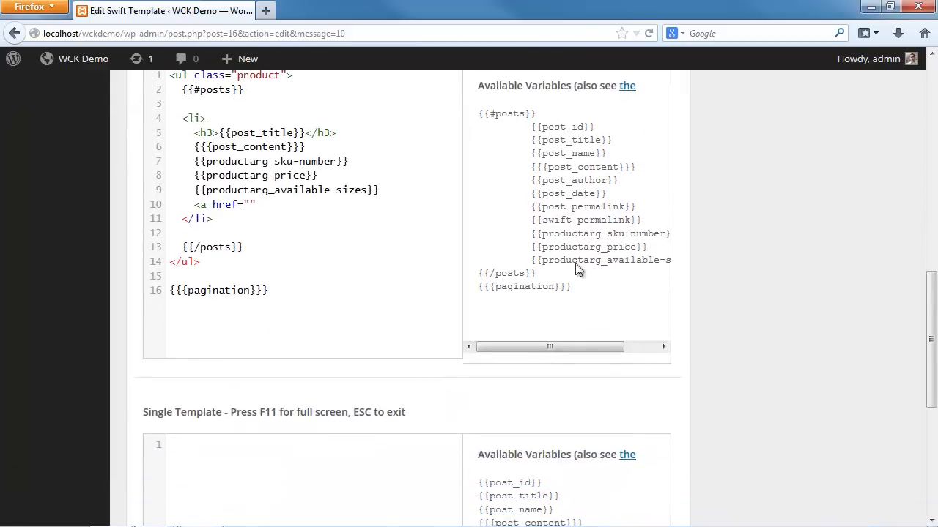
drag(565, 347, 628, 350)
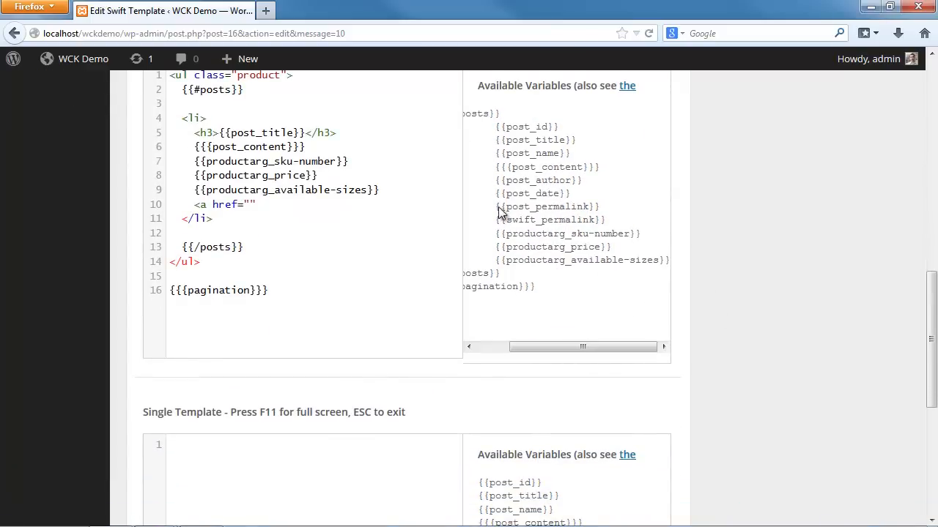
drag(496, 208, 599, 208)
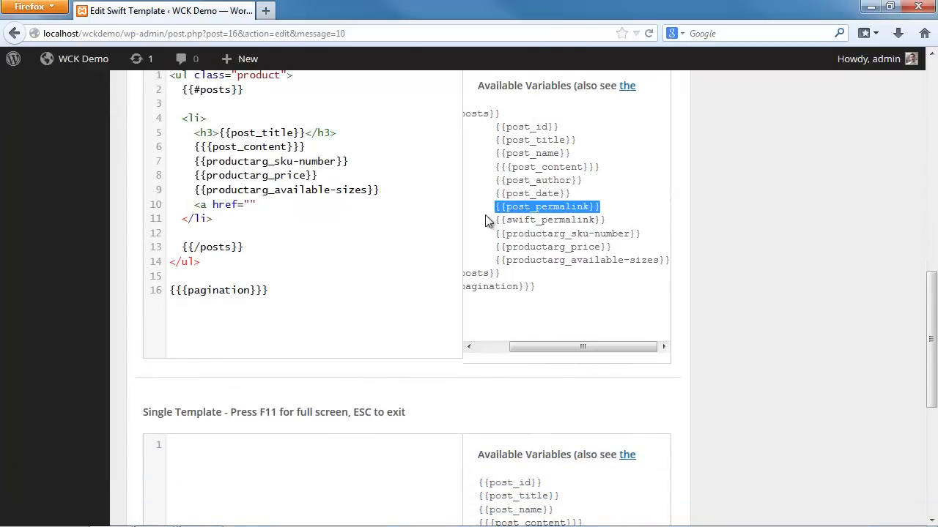
drag(498, 224, 605, 221)
click(535, 221)
mouse_move(496, 222)
mouse_down()
mouse_move(608, 219)
mouse_move(496, 221)
mouse_up()
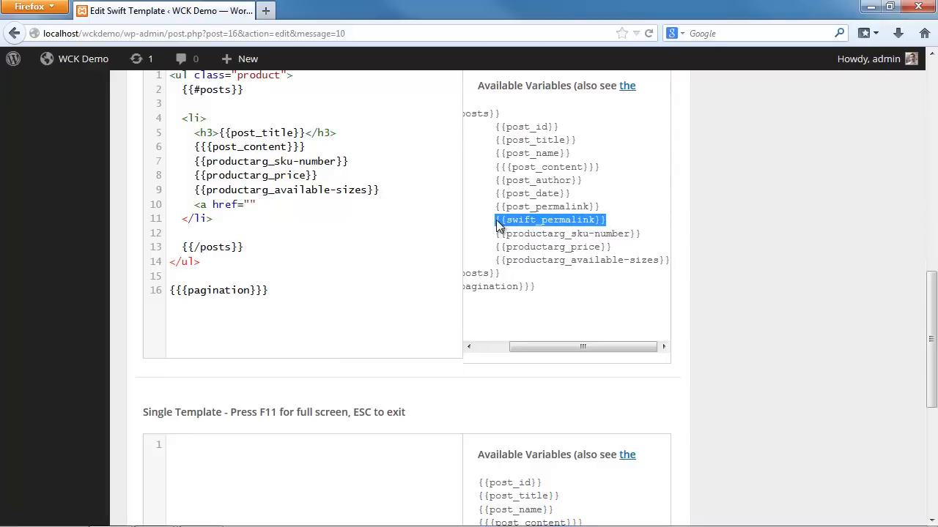
click(497, 225)
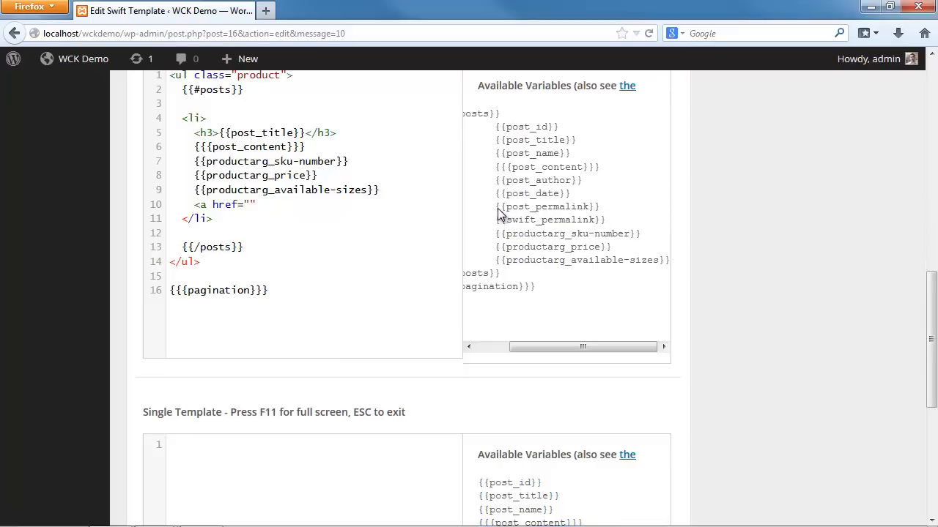
Set the link's href to {{post_permalink}} and complete the tag with the text Read More and a closing </a>
drag(497, 208, 600, 208)
key(ctrl+c)
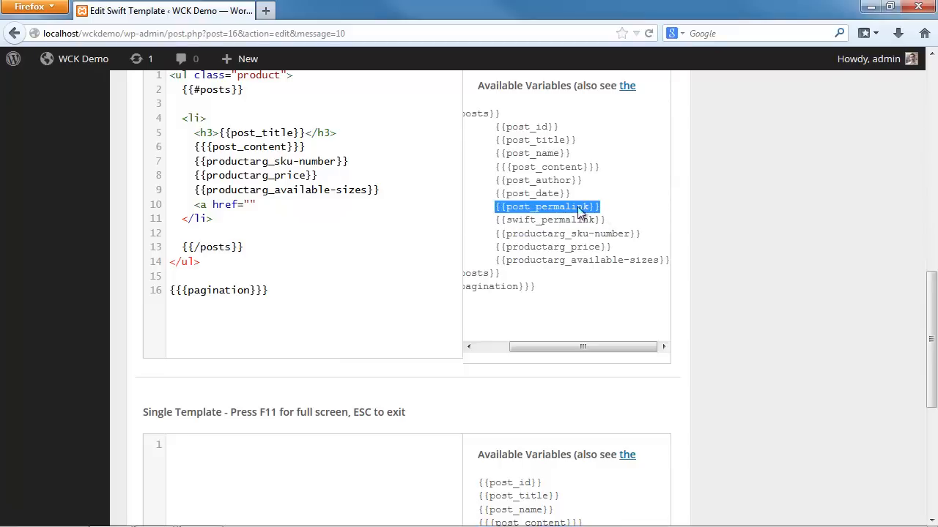
click(250, 205)
key(ctrl+v)
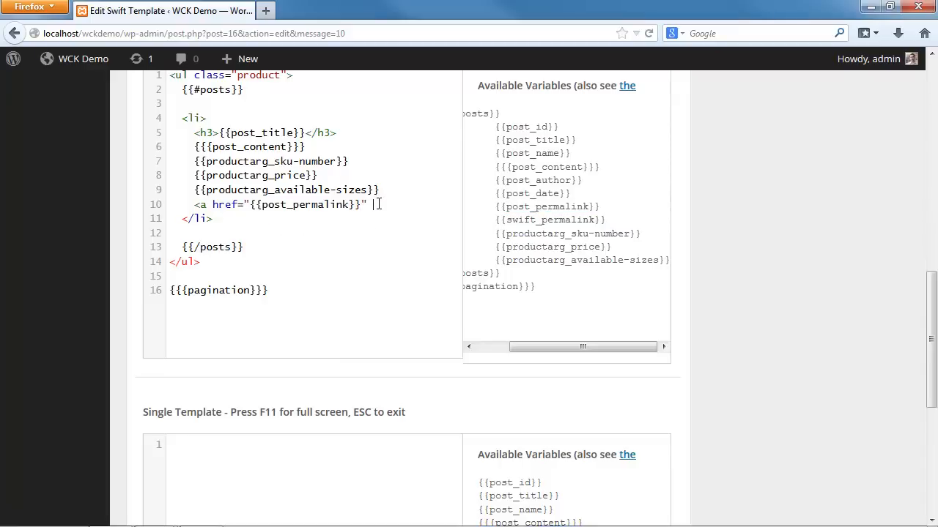
text(Rea)
scroll(634, 247, down, 4)
scroll(668, 247, up, 8)
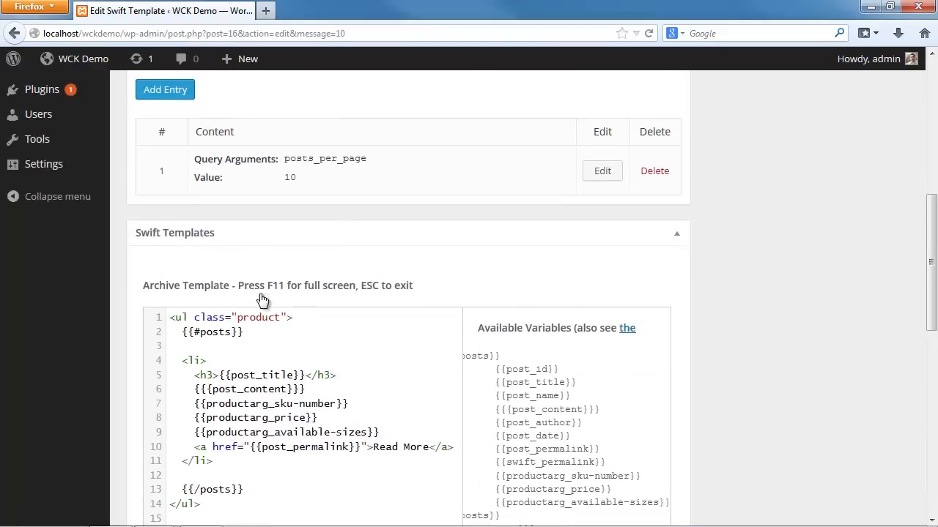
Copy the title, content, SKU number, price and available sizes lines from the archive template into the empty single template
scroll(263, 299, down, 5)
drag(170, 216, 398, 275)
key(ctrl+c)
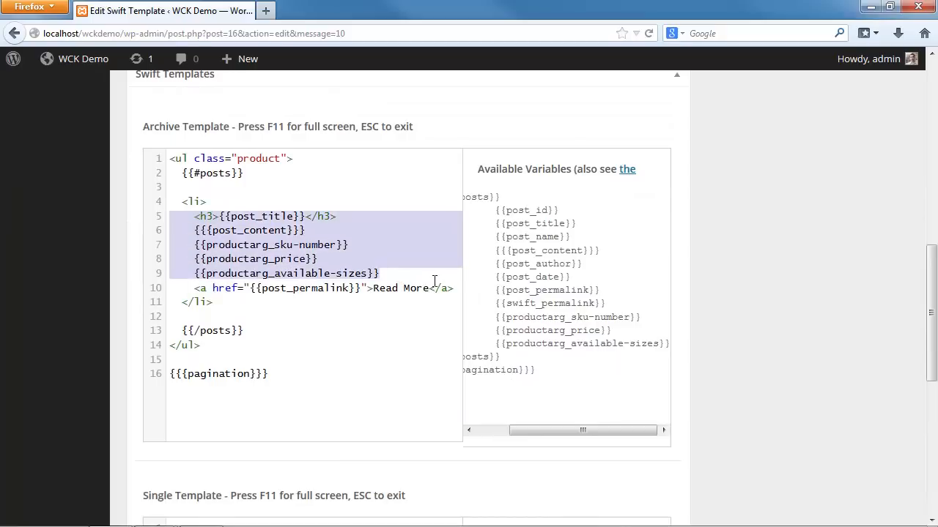
scroll(433, 282, down, 10)
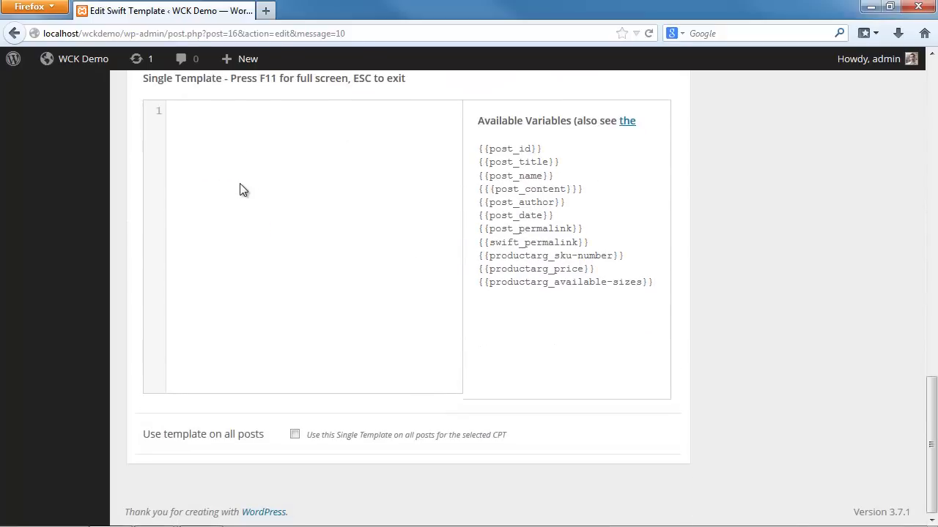
key(ctrl+v)
Remove the leading spaces from all five lines of the single template
key(BackSpace)
key(BackSpace)
key(BackSpace)
key(BackSpace)
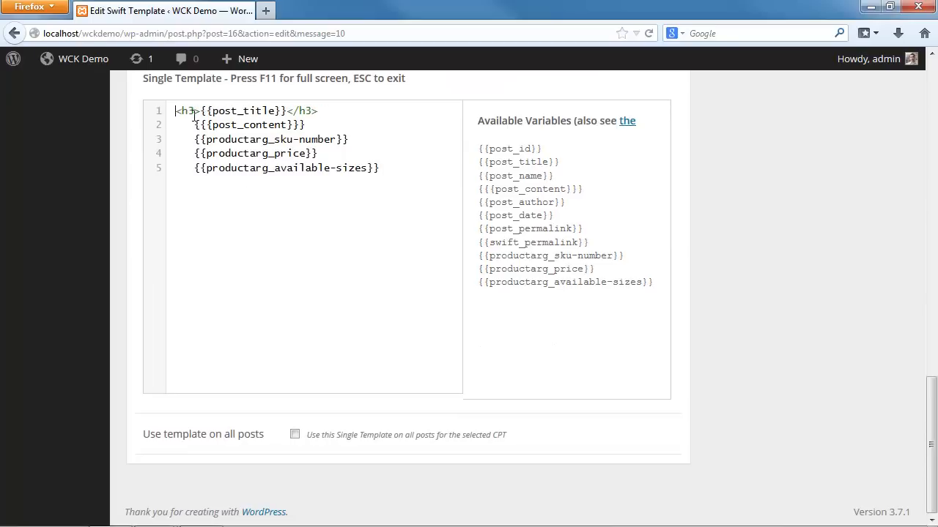
key(shift+Right)
key(shift+Right)
key(BackSpace)
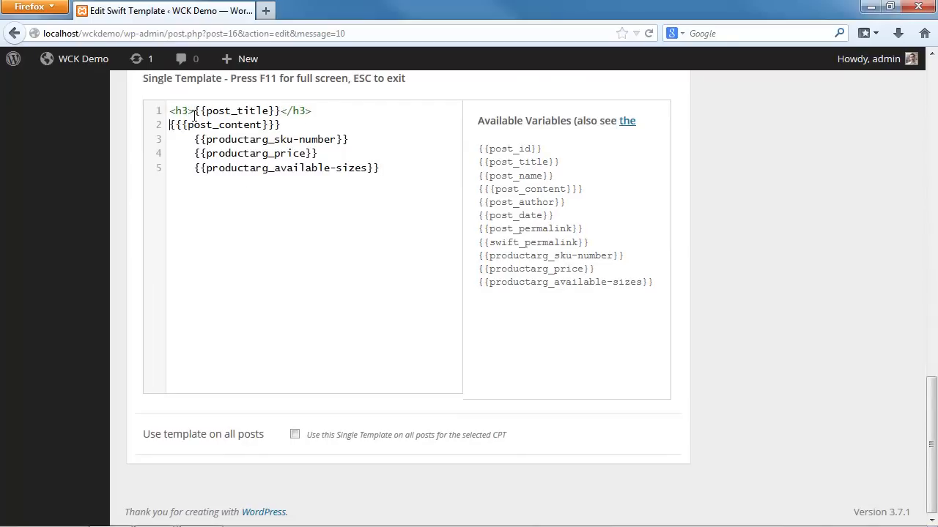
key(Down)
key(shift+Right)
key(shift+Right)
key(shift+Right)
key(shift+Right)
key(BackSpace)
key(Down)
key(shift+Right)
key(shift+Right)
key(shift+Right)
key(shift+Right)
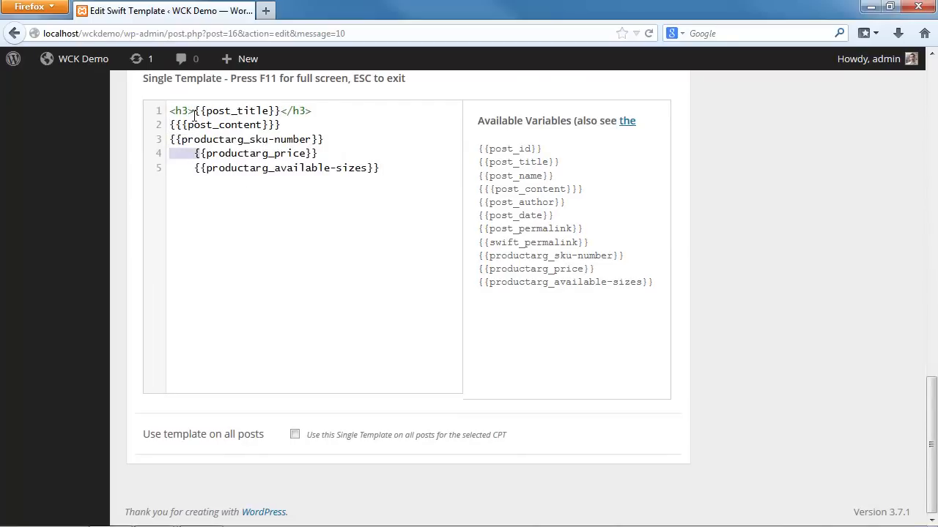
key(BackSpace)
key(Down)
key(shift+Right)
key(shift+Right)
key(shift+Right)
key(shift+Right)
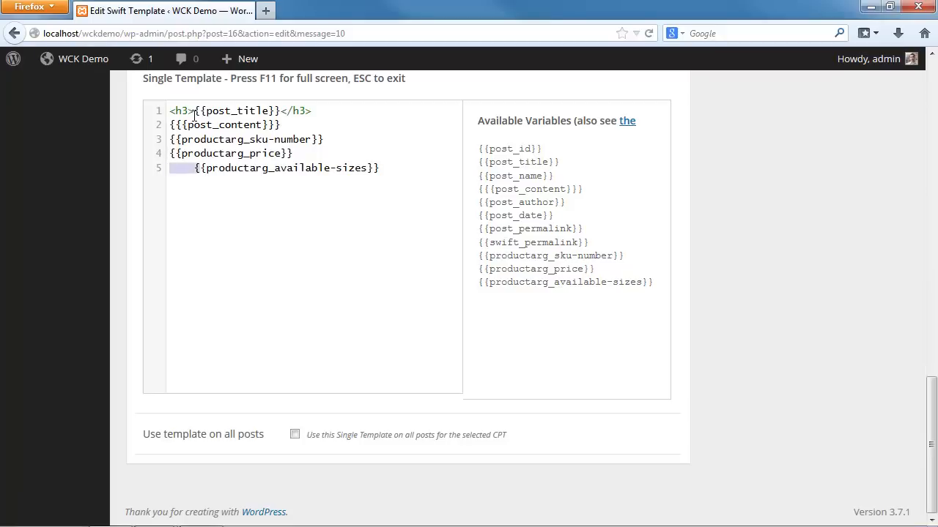
key(BackSpace)
Delete the {{{post_content}}} line from the archive template
scroll(335, 236, up, 10)
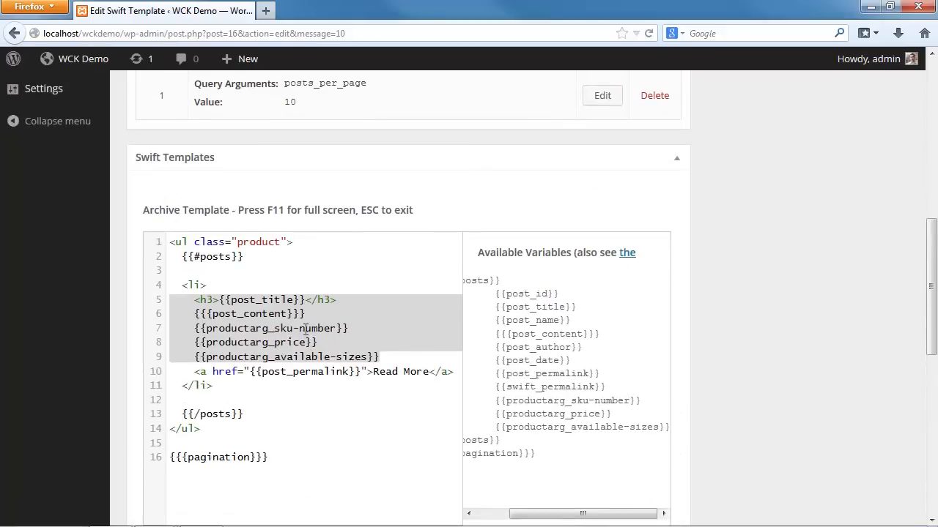
click(253, 313)
drag(335, 317, 197, 313)
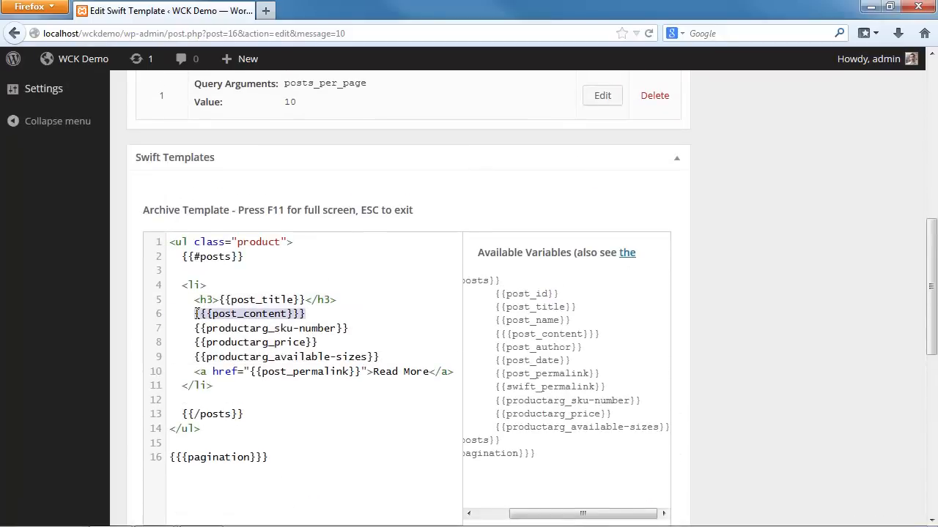
key(BackSpace)
key(shift+Down)
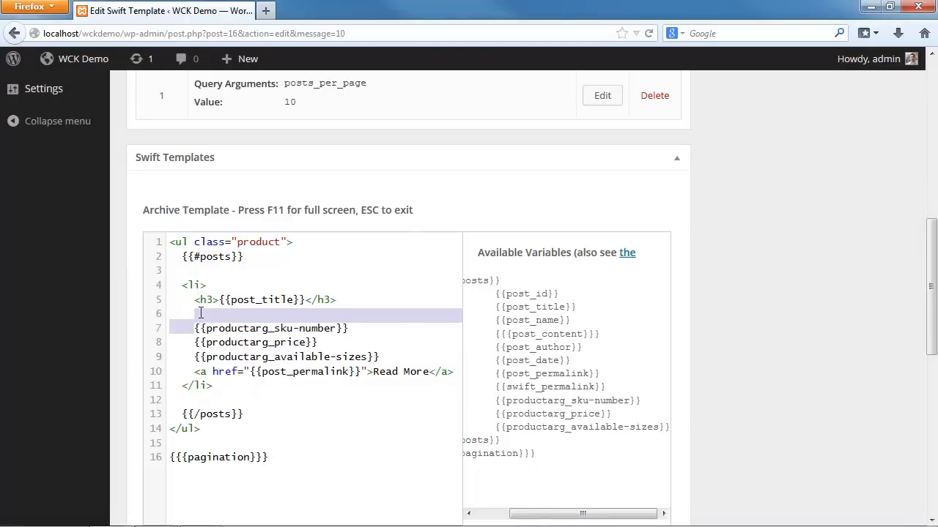
key(BackSpace)
Review the archive and single template code along with the variables available for each
scroll(244, 300, down, 2)
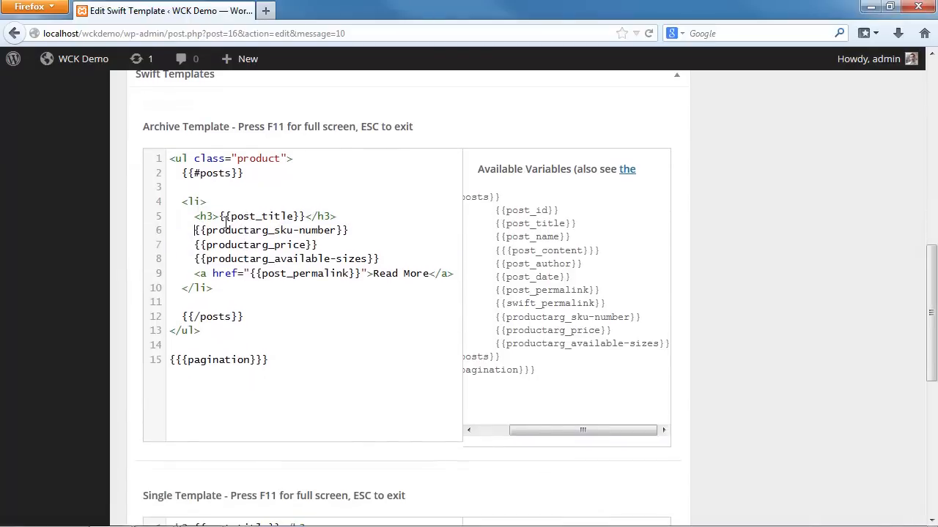
scroll(281, 242, down, 10)
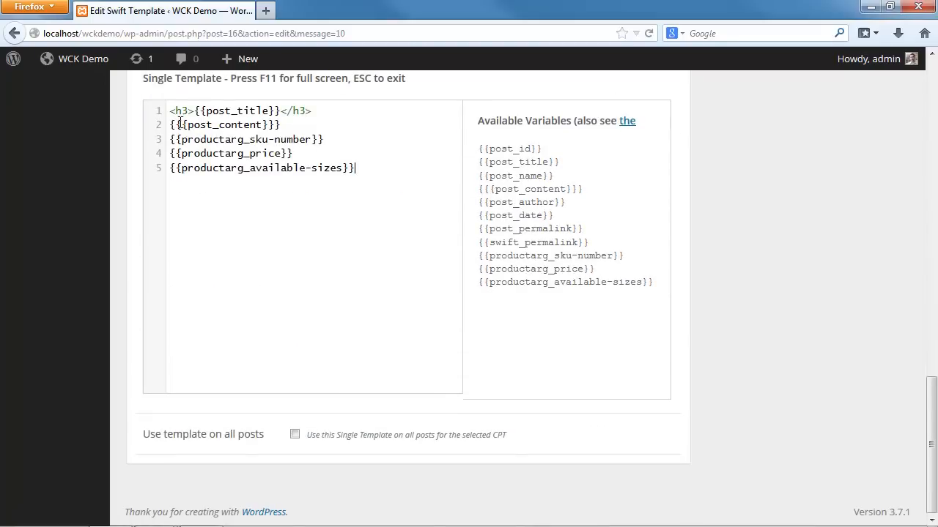
scroll(285, 299, up, 1)
scroll(283, 298, up, 2)
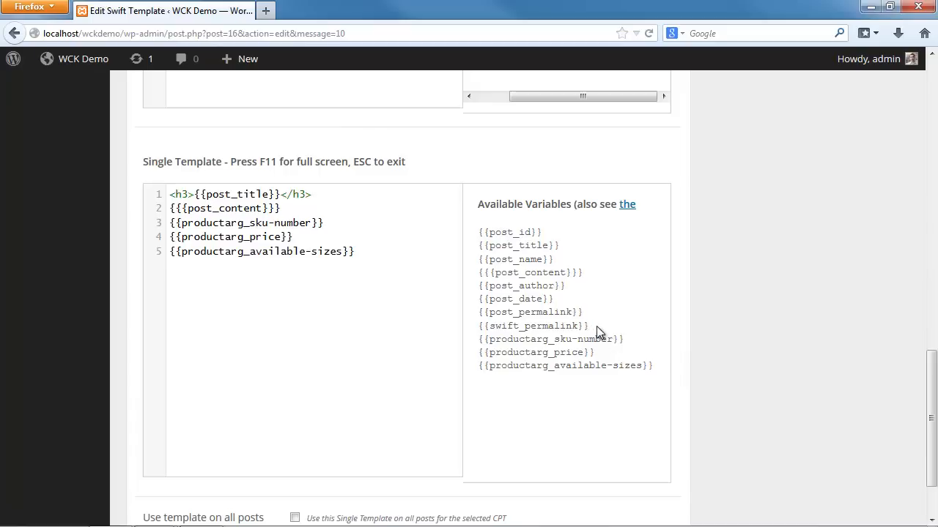
scroll(621, 352, up, 8)
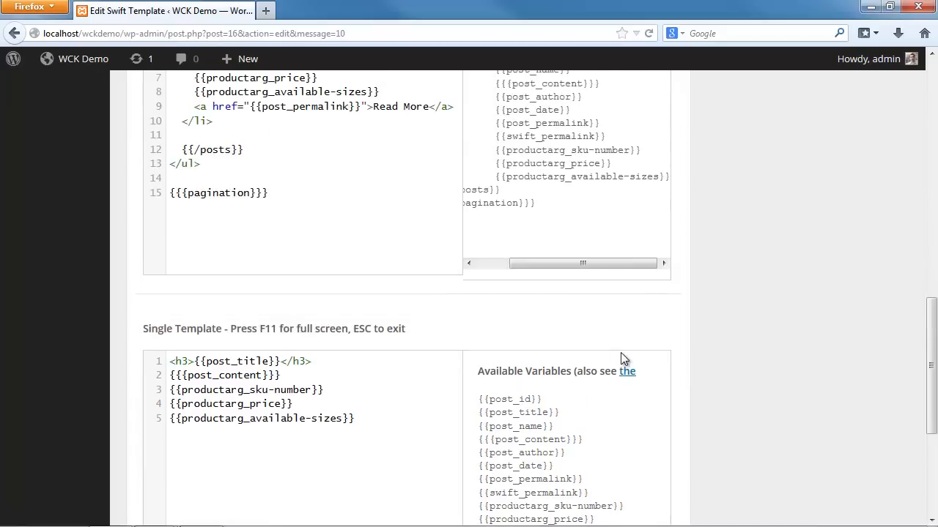
scroll(416, 346, down, 4)
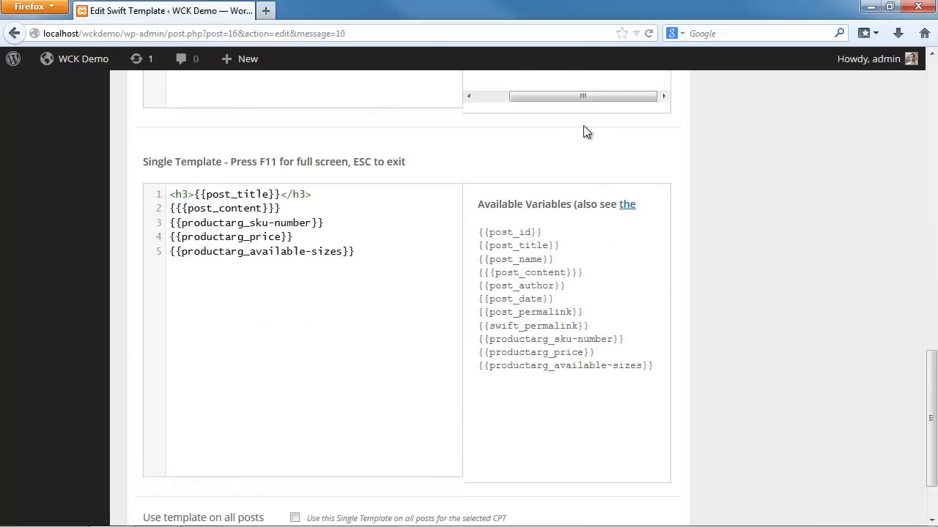
Publish the Product Archive Swift Template
drag(566, 96, 529, 96)
scroll(693, 345, up, 15)
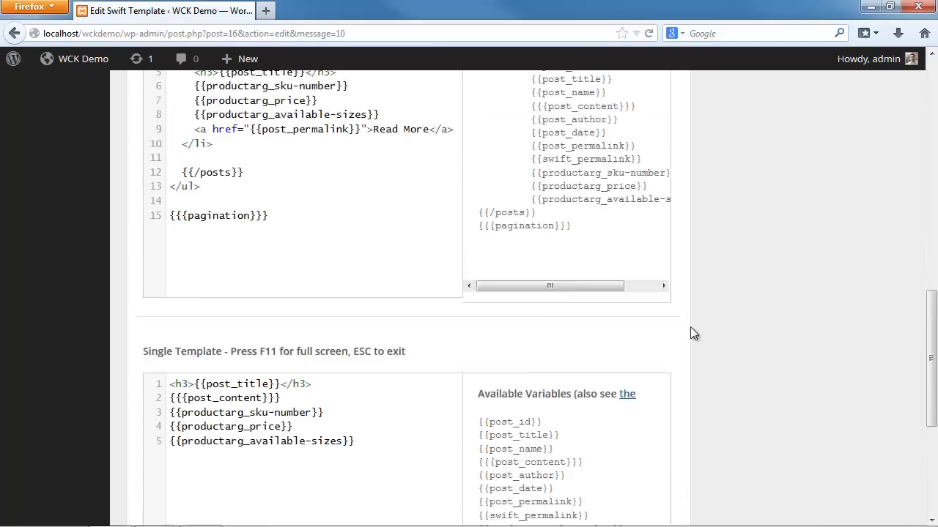
click(865, 315)
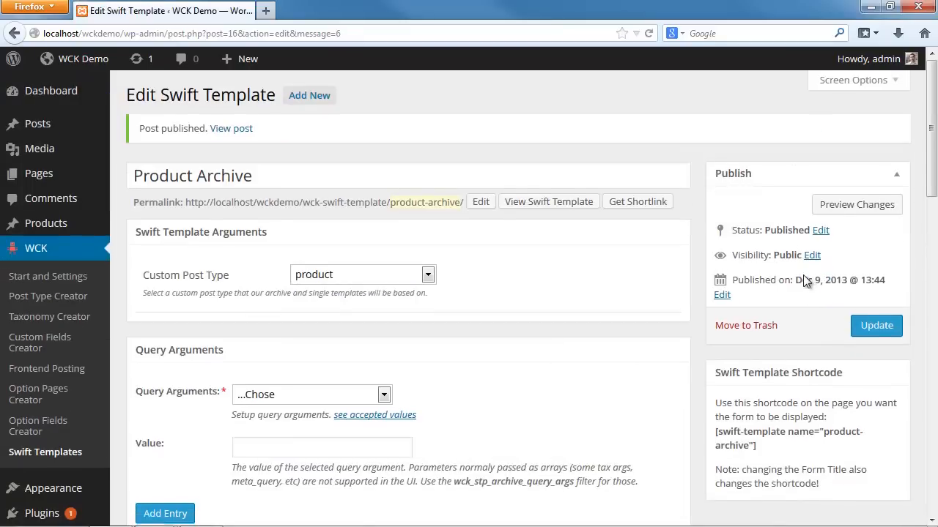
Copy the Product Archive template's shortcode, [swift-template name="product-archive"]
scroll(803, 277, down, 2)
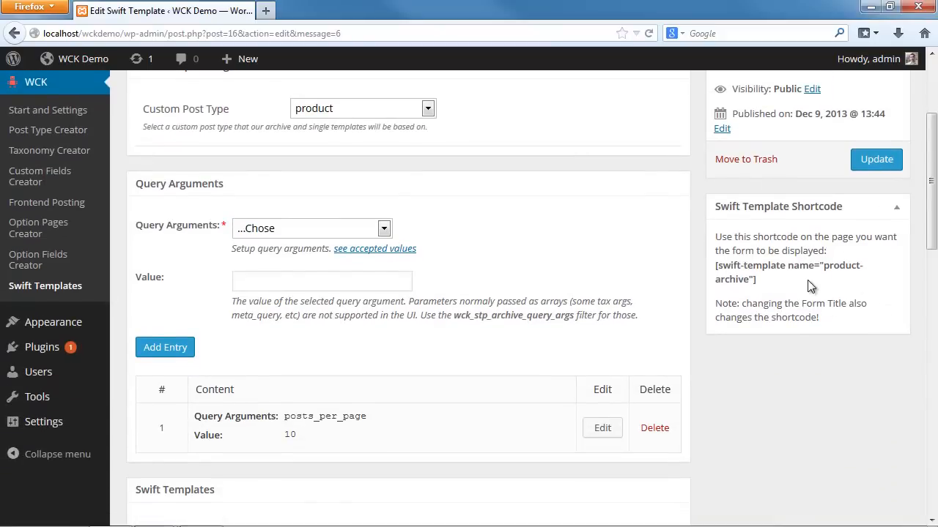
drag(763, 278, 724, 266)
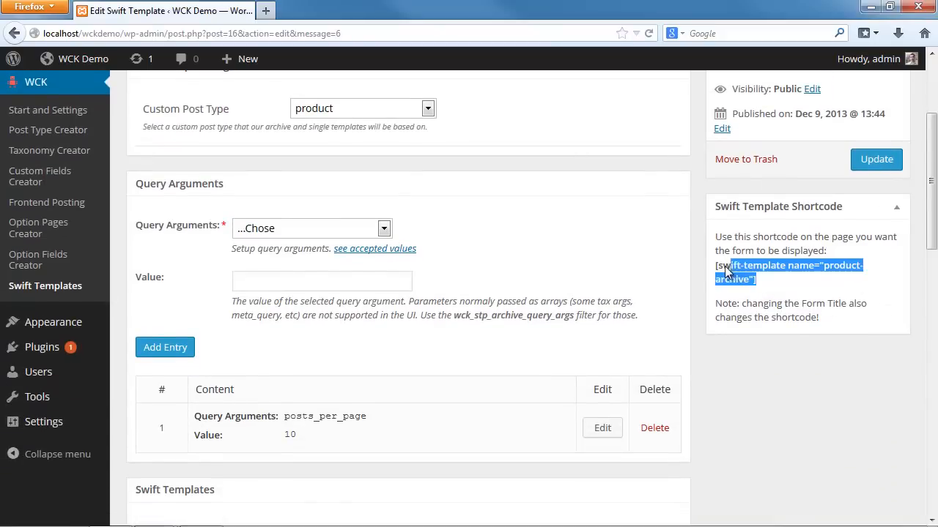
click(799, 369)
scroll(798, 370, up, 2)
Add a new page titled Products
click(39, 174)
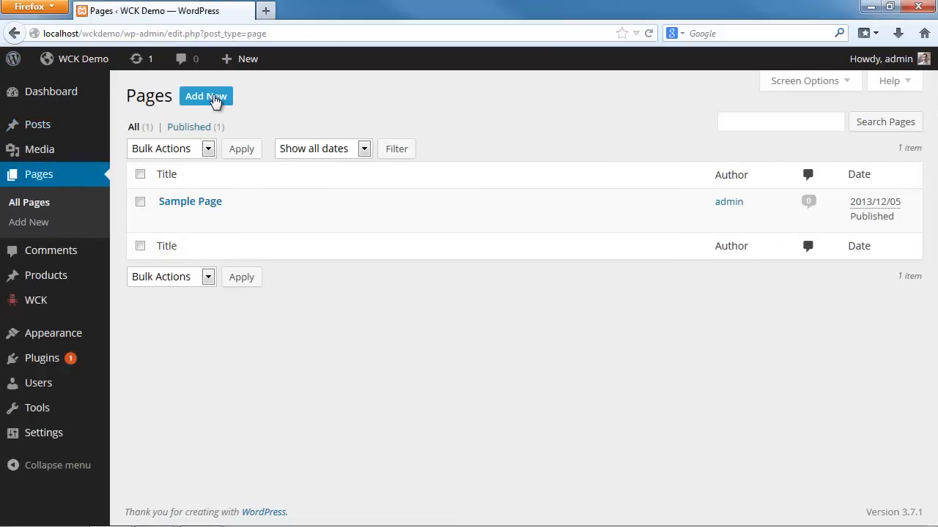
click(213, 99)
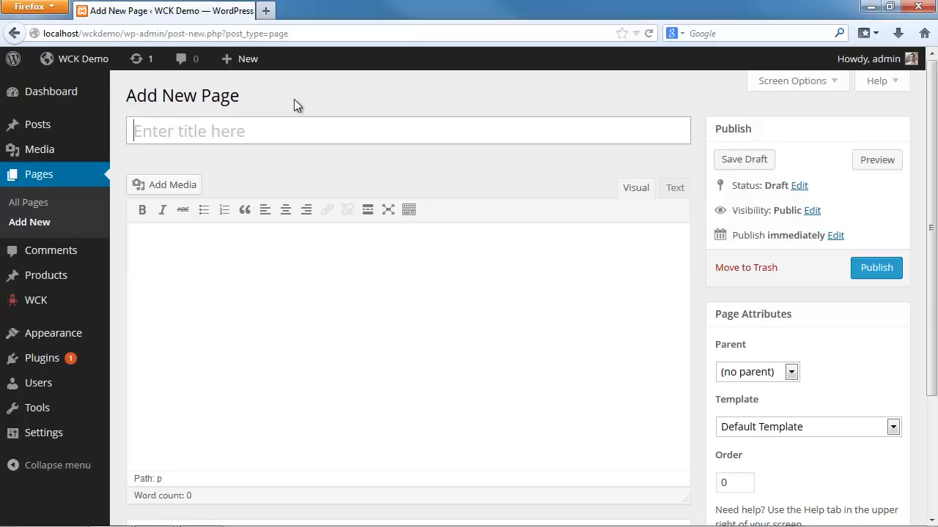
text(Products)
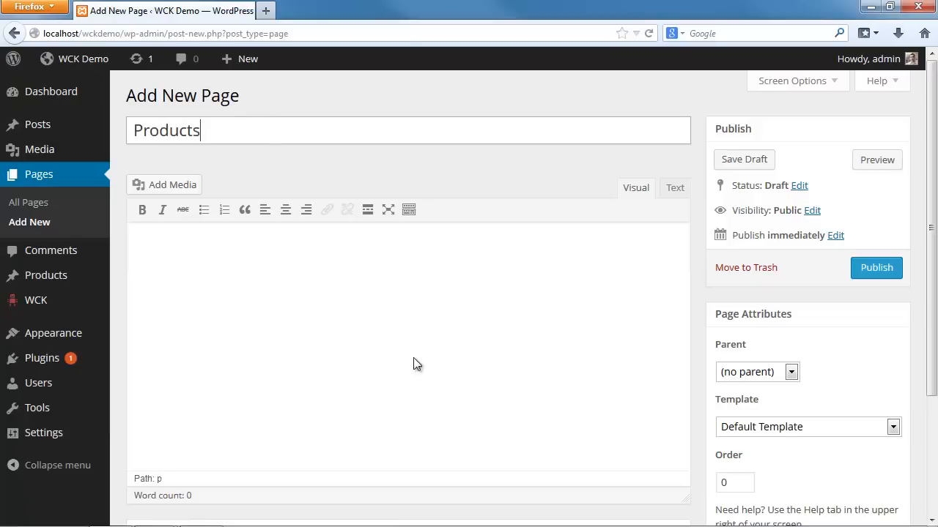
Insert the shortcode [swift-template name="product-archive"] as plain text in the page body and publish the page
click(277, 286)
click(674, 192)
text([swift-template name="product-archive"])
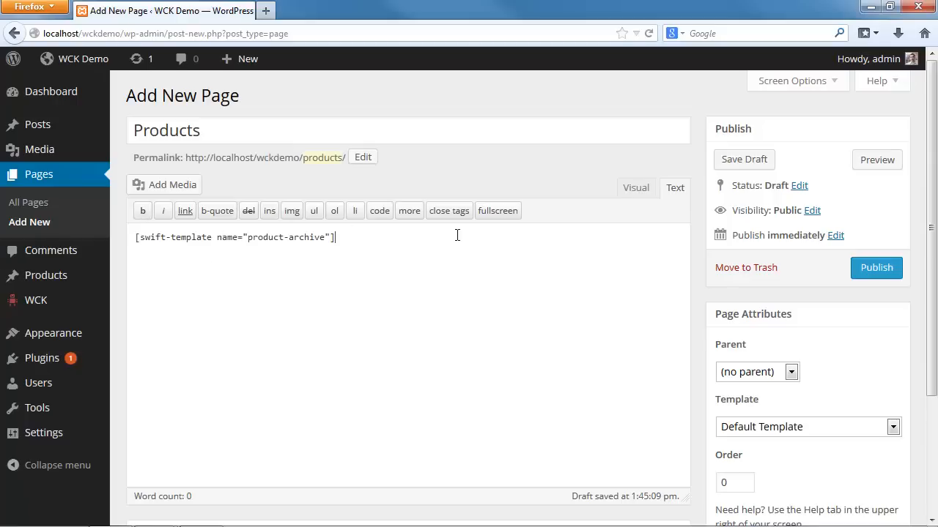
click(877, 269)
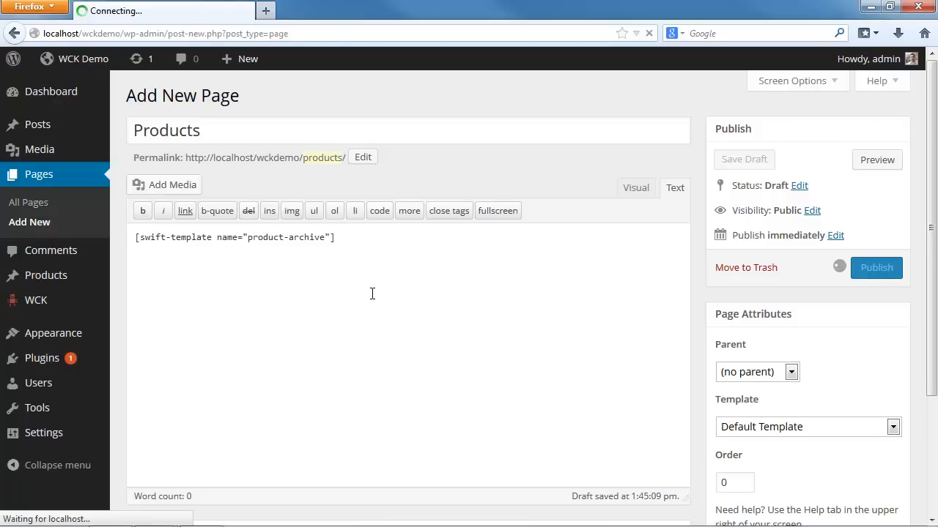
View the published Products page and examine the product entry produced by the archive template
click(409, 204)
click(341, 13)
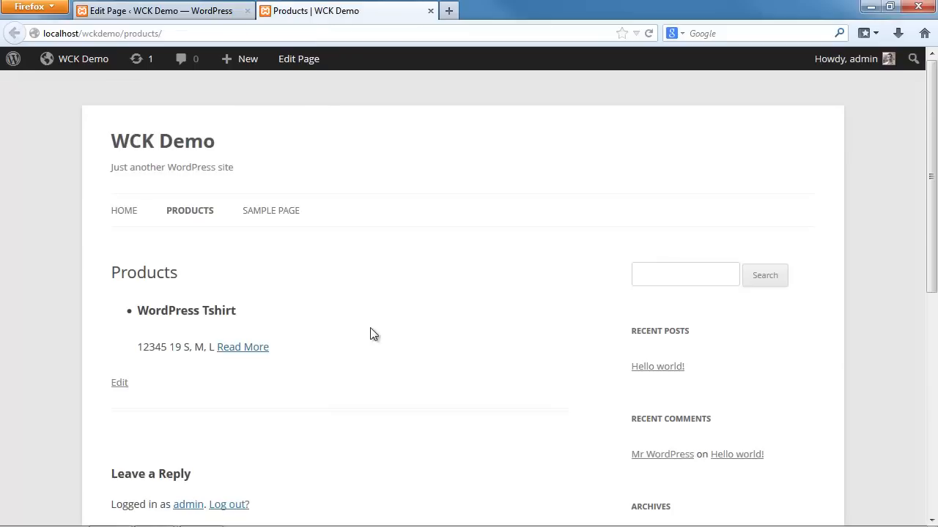
scroll(377, 323, down, 2)
drag(139, 263, 303, 271)
click(303, 271)
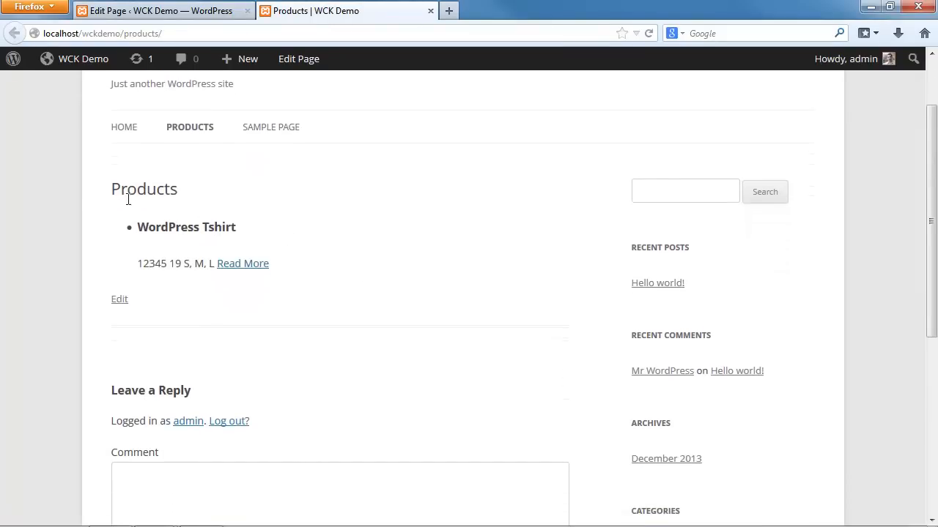
drag(132, 224, 295, 253)
click(306, 266)
scroll(394, 299, down, 3)
scroll(380, 308, up, 3)
scroll(380, 308, up, 2)
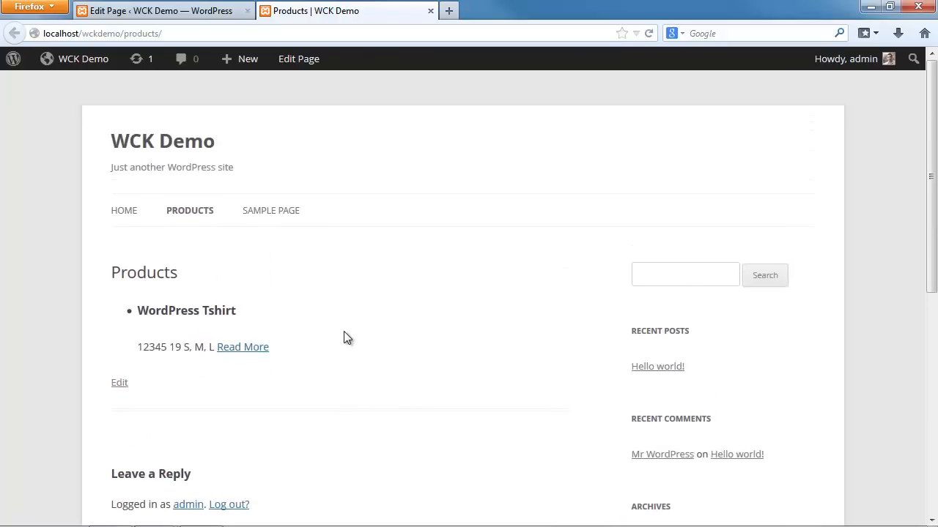
Follow the WordPress Tshirt's Read More link and examine which product details its single page shows
scroll(346, 338, down, 2)
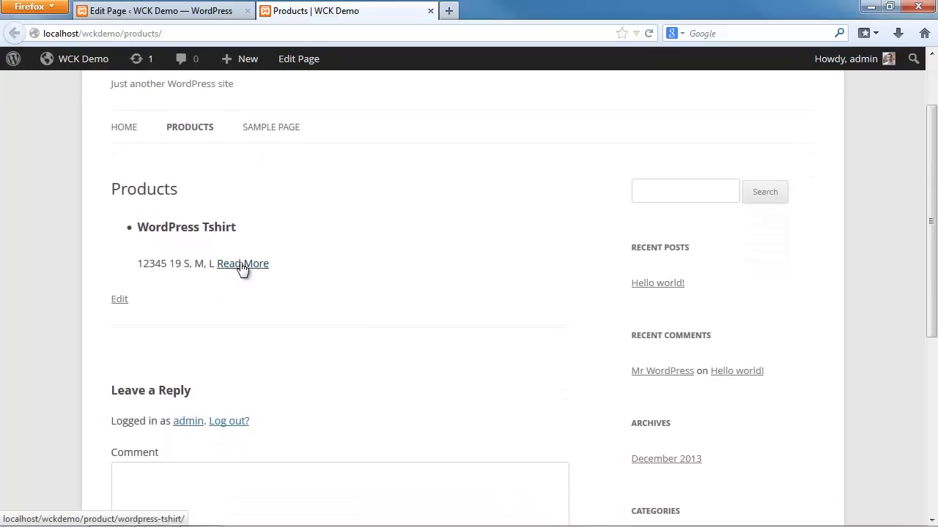
click(245, 268)
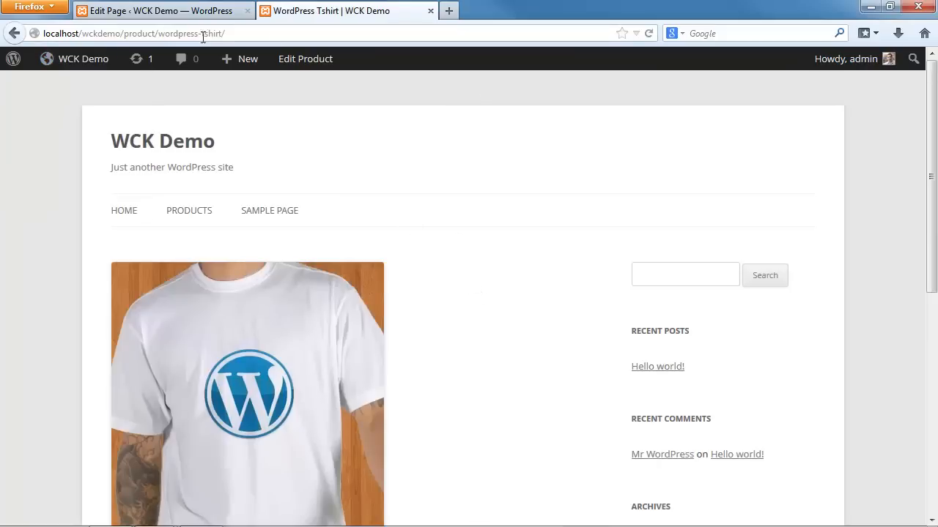
scroll(432, 270, down, 5)
scroll(433, 267, up, 5)
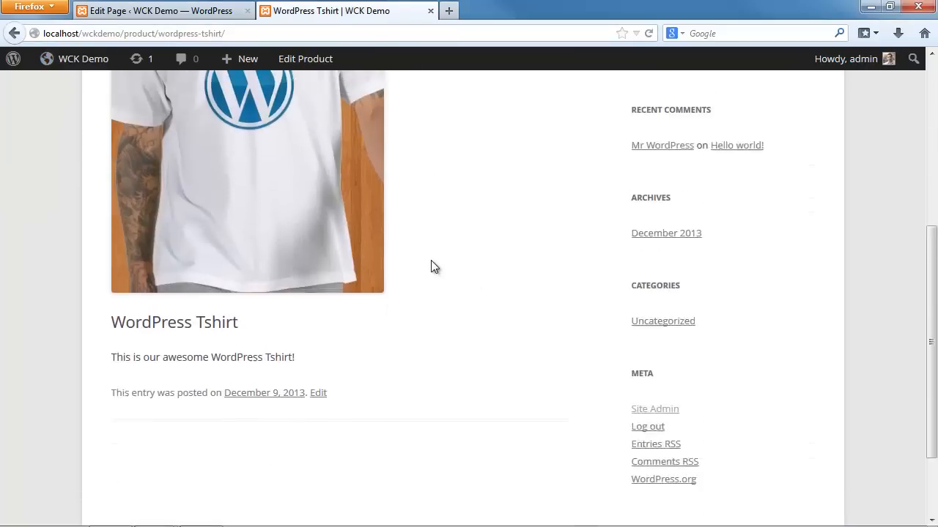
scroll(432, 268, down, 5)
drag(372, 278, 116, 222)
click(317, 252)
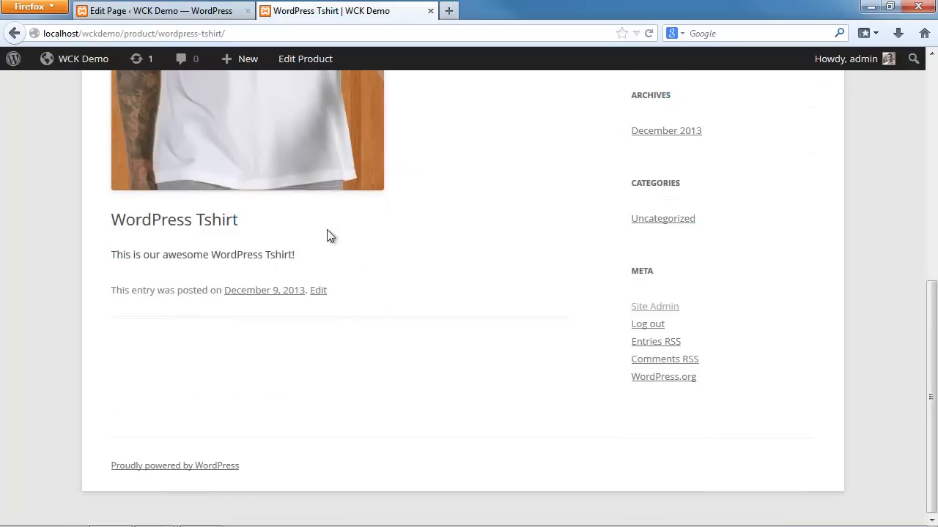
Return to the site admin and open the Product Archive Swift Template for editing
click(161, 10)
scroll(562, 433, down, 3)
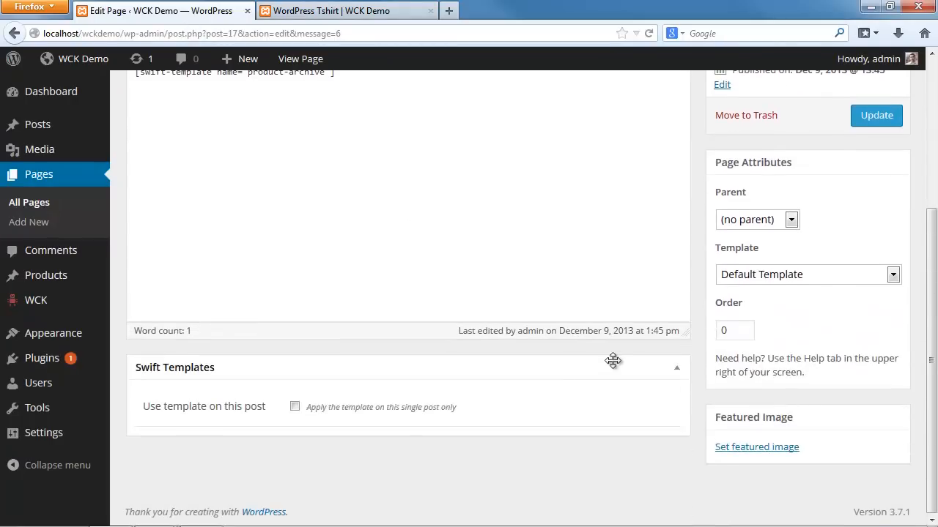
scroll(612, 360, up, 5)
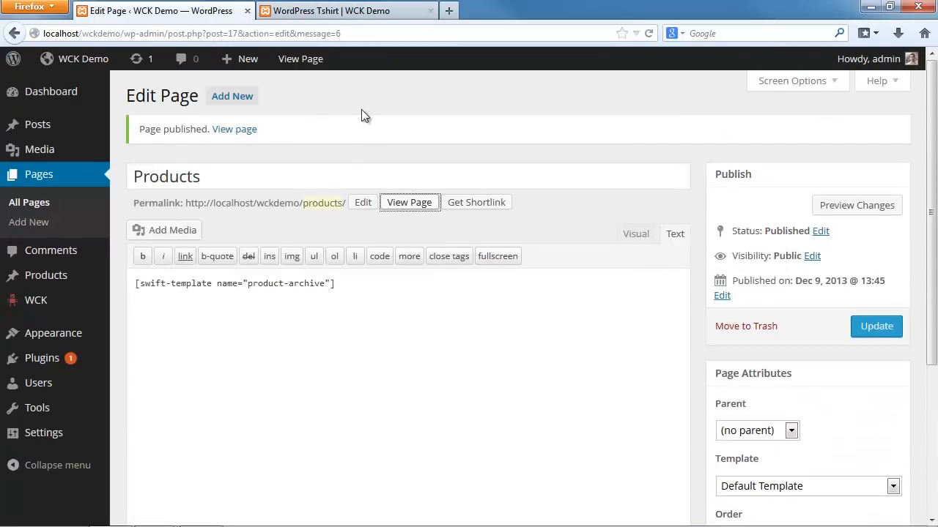
click(308, 11)
click(128, 6)
mouse_move(59, 307)
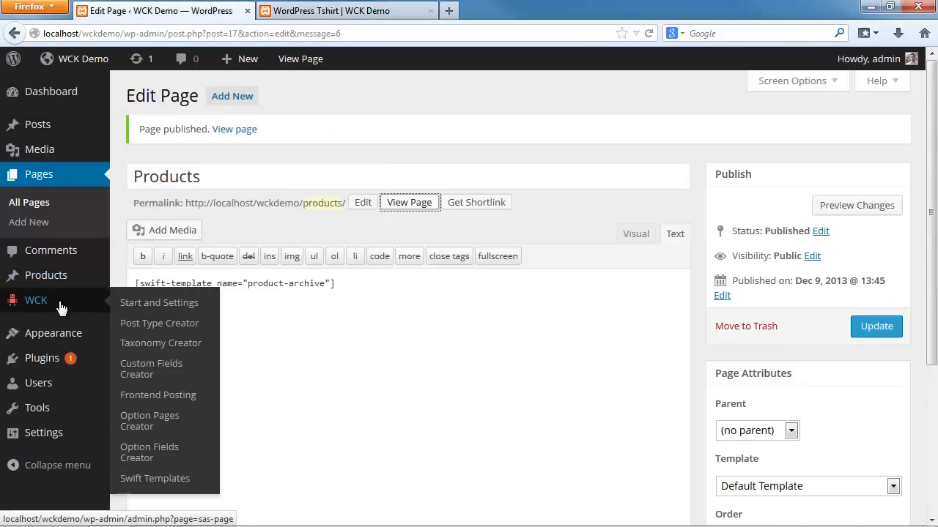
click(170, 478)
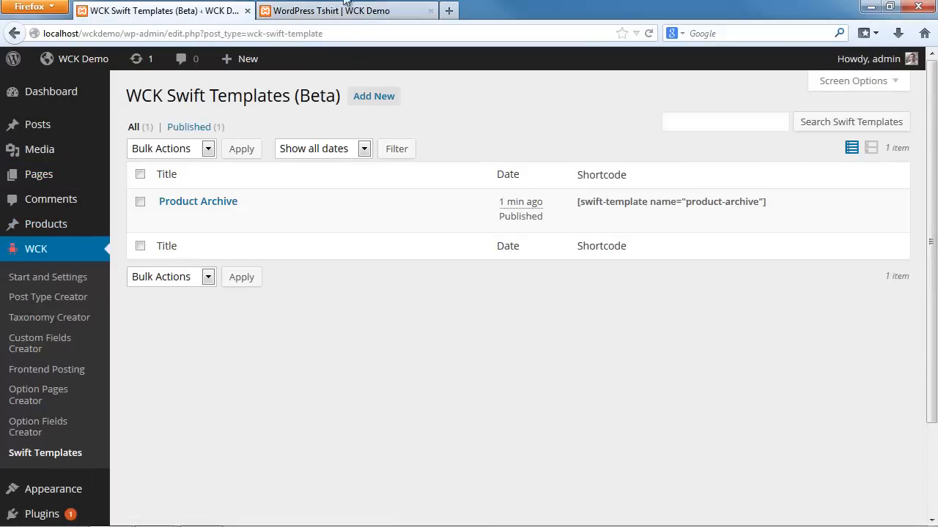
click(346, 4)
scroll(479, 212, up, 5)
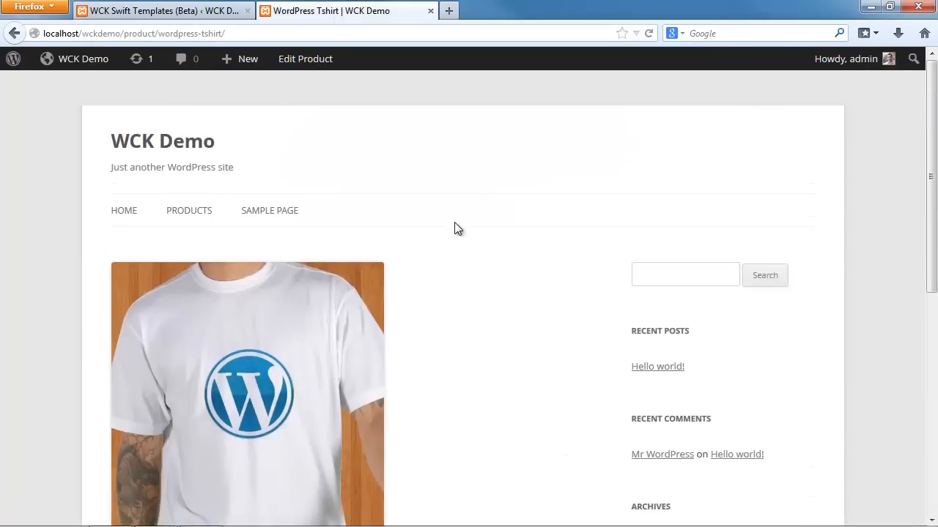
click(158, 10)
scroll(295, 205, down, 3)
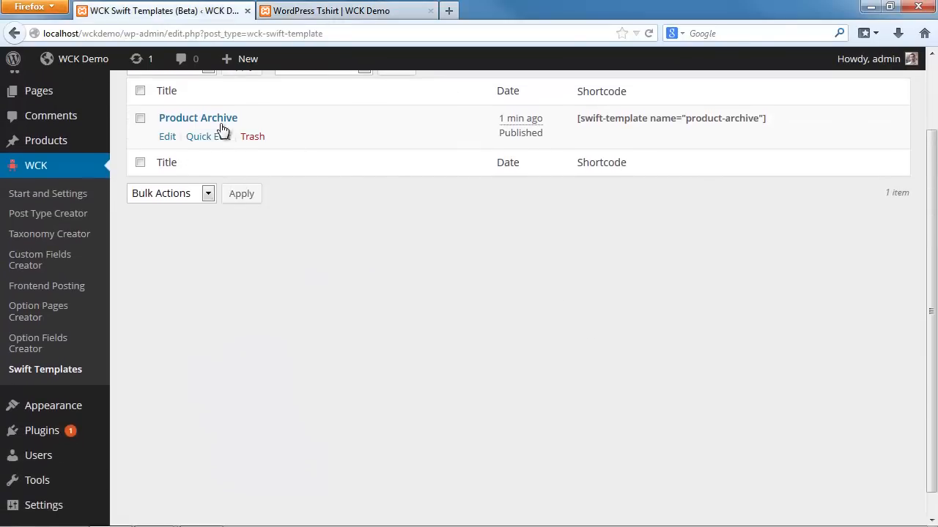
click(198, 118)
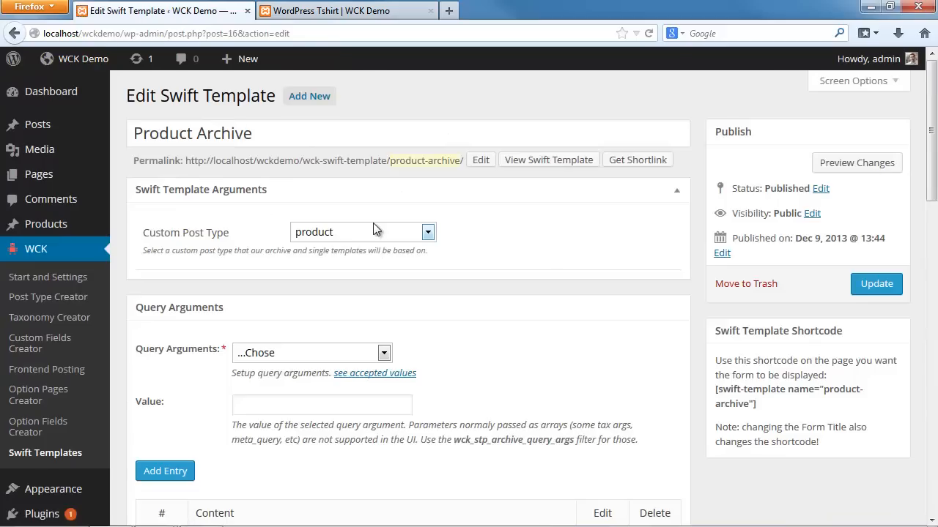
Enable the single template on all posts of the selected post type and update the Swift Template
scroll(372, 230, down, 5)
scroll(373, 230, down, 10)
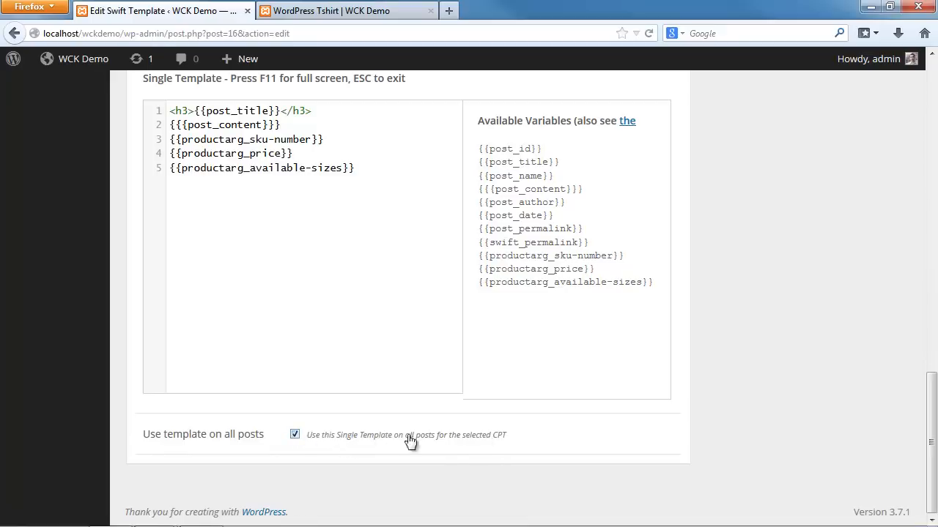
middle_click(829, 435)
click(874, 285)
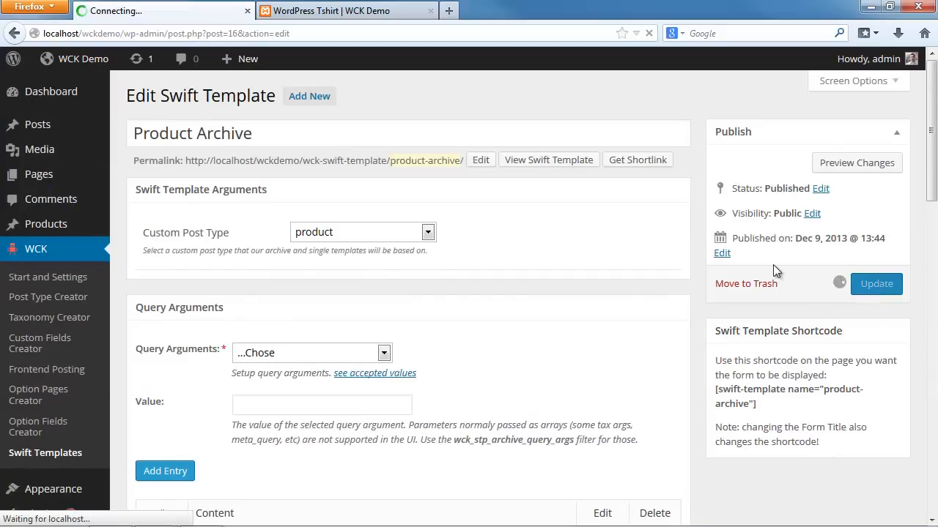
Check the WordPress Tshirt page for the title, content, SKU number, price and sizes output by the single template
click(339, 11)
scroll(483, 242, down, 5)
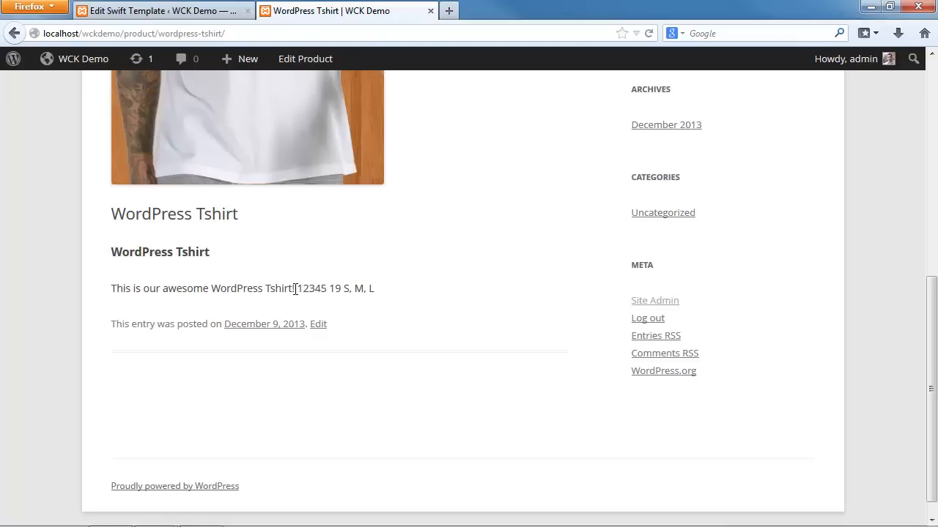
drag(299, 288, 111, 216)
click(334, 288)
double_click(334, 288)
click(478, 326)
Review the archive template markup, from the product list tag to the pagination variable, and the single template code
click(224, 5)
scroll(539, 376, down, 3)
scroll(542, 381, down, 6)
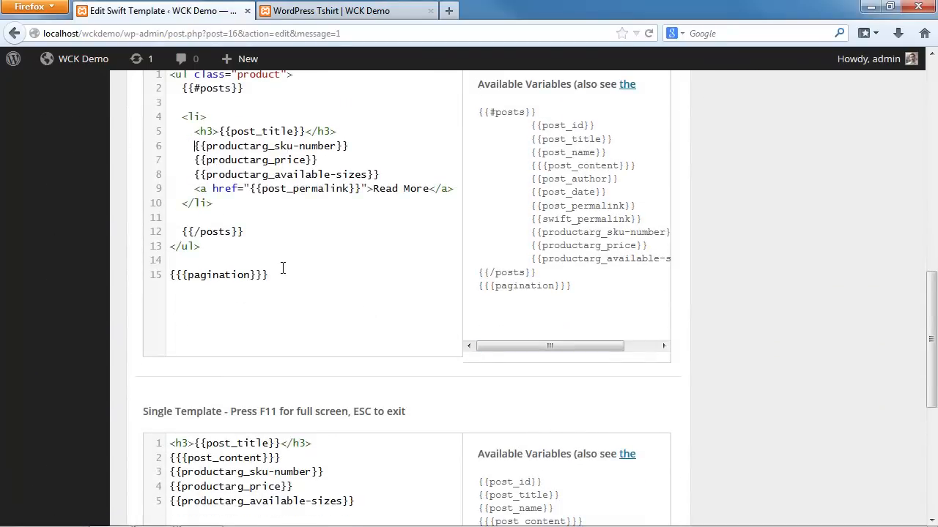
scroll(282, 266, up, 2)
click(192, 158)
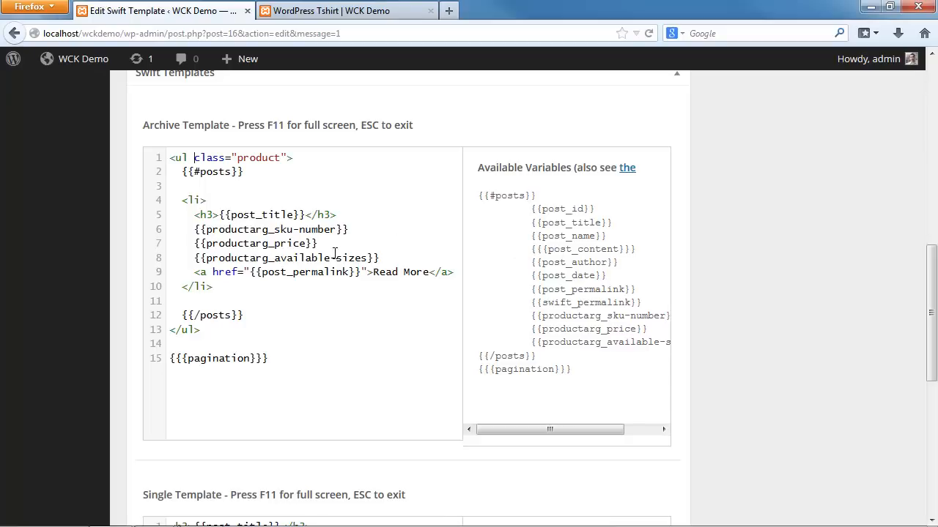
scroll(375, 277, down, 4)
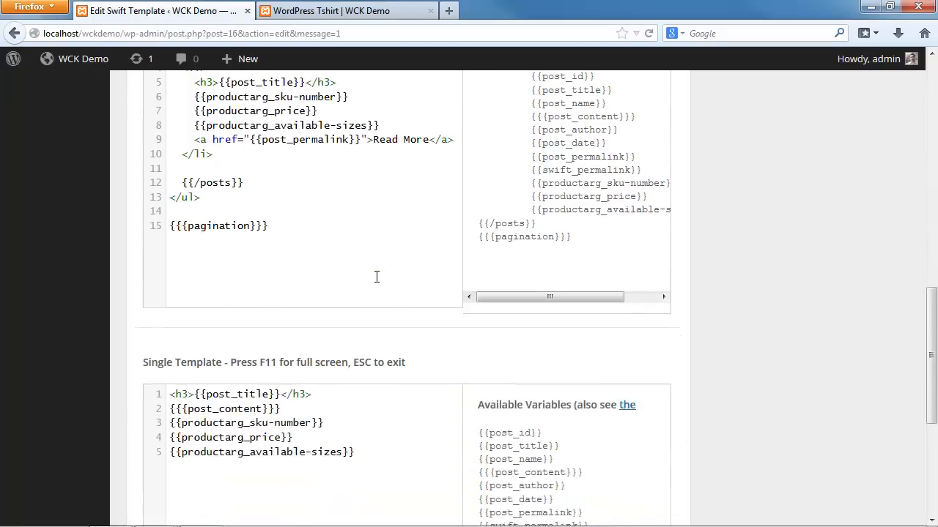
scroll(376, 284, up, 4)
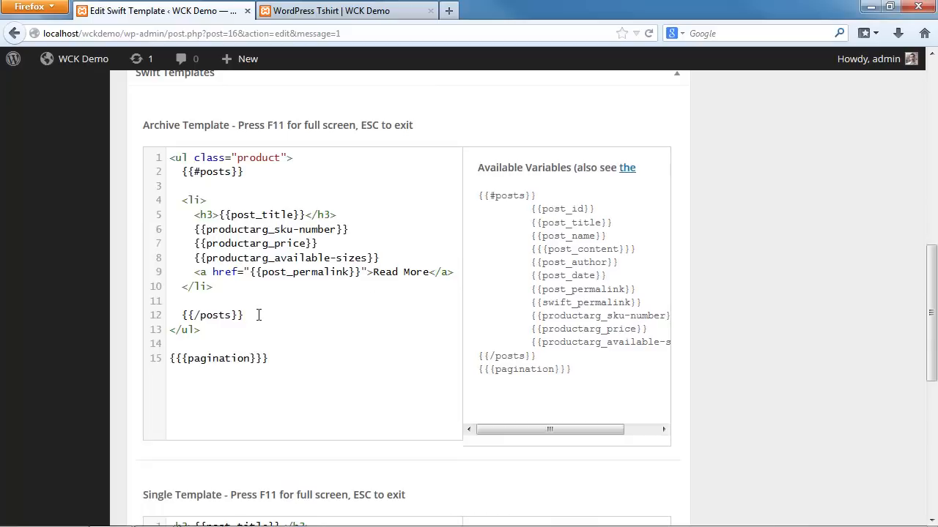
mouse_move(280, 359)
mouse_down()
mouse_move(171, 157)
mouse_move(243, 260)
mouse_move(296, 359)
mouse_up()
click(174, 158)
click(295, 359)
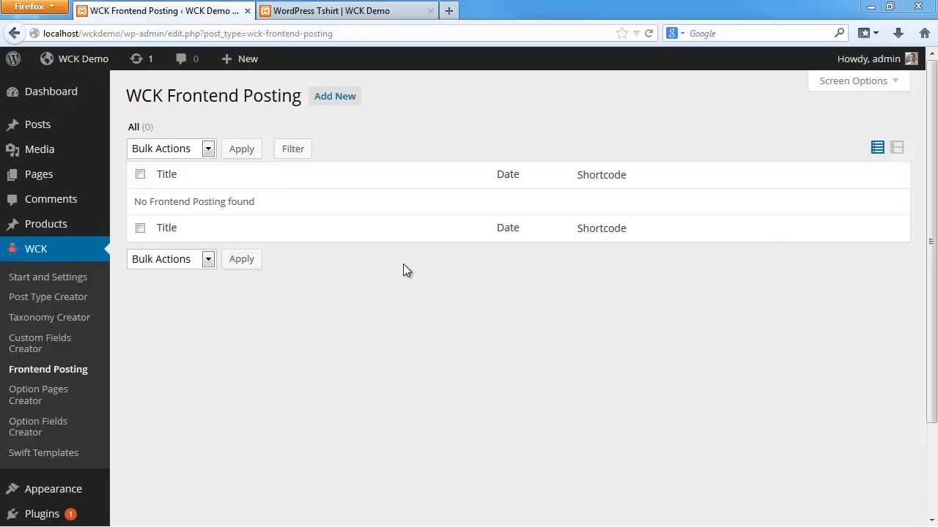
Start a new frontend posting form titled "Add a new Product"
click(337, 102)
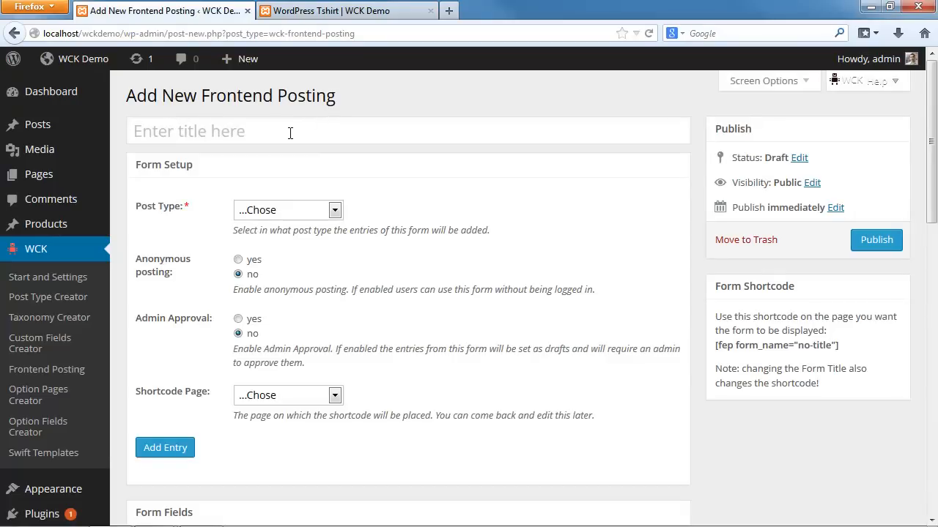
click(290, 133)
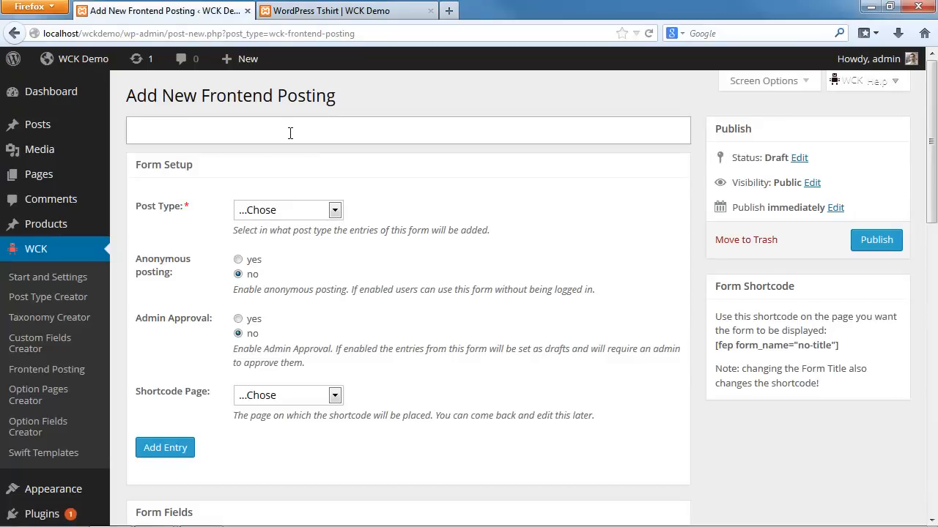
text(Add a new)
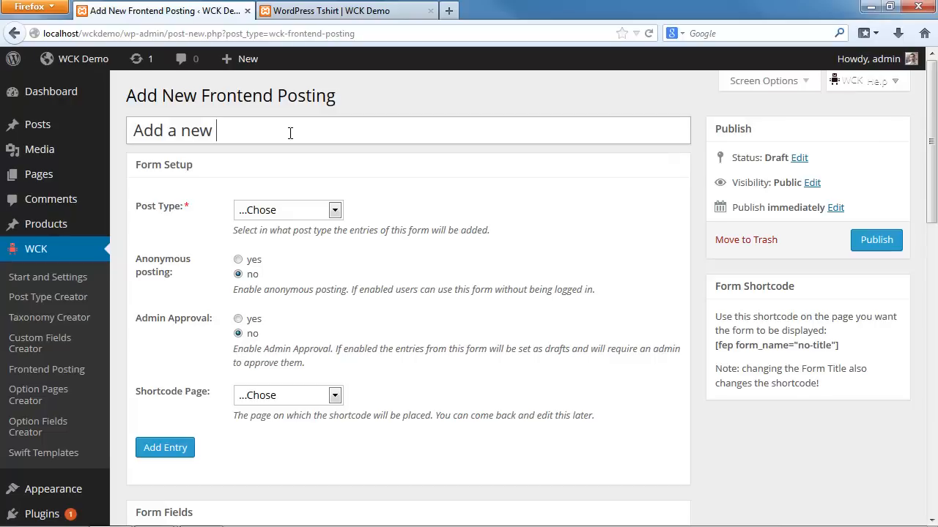
text( Product)
Set the form's post type to product, keep anonymous posting and admin approval off, choose no shortcode page, and add the setup entry
click(282, 210)
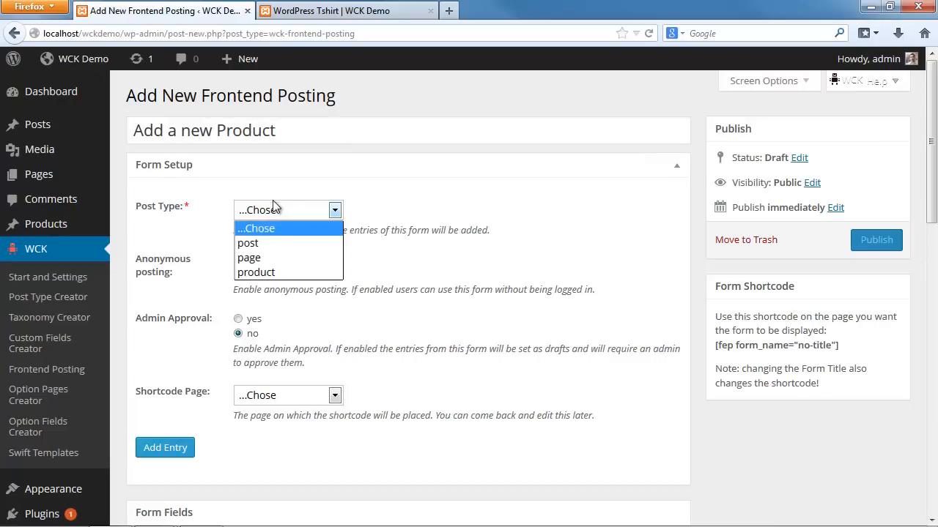
click(260, 273)
scroll(252, 220, down, 2)
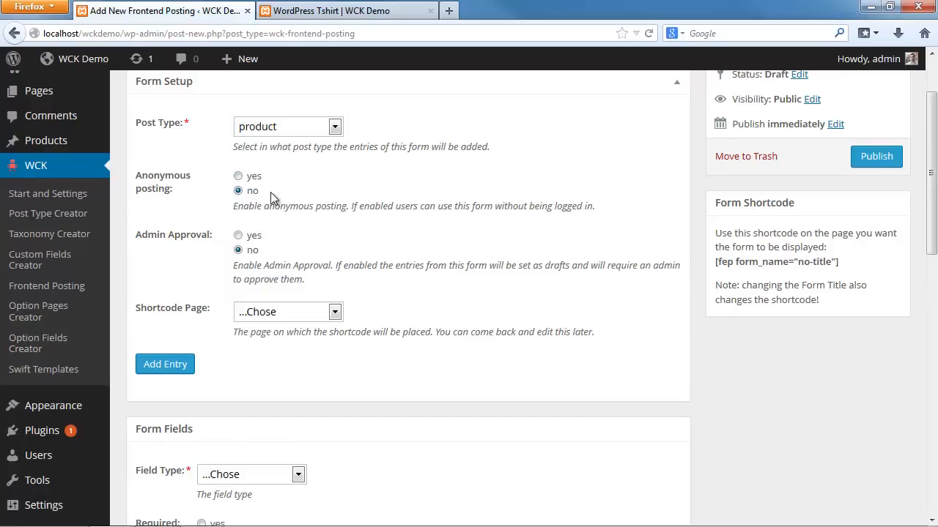
scroll(273, 205, down, 2)
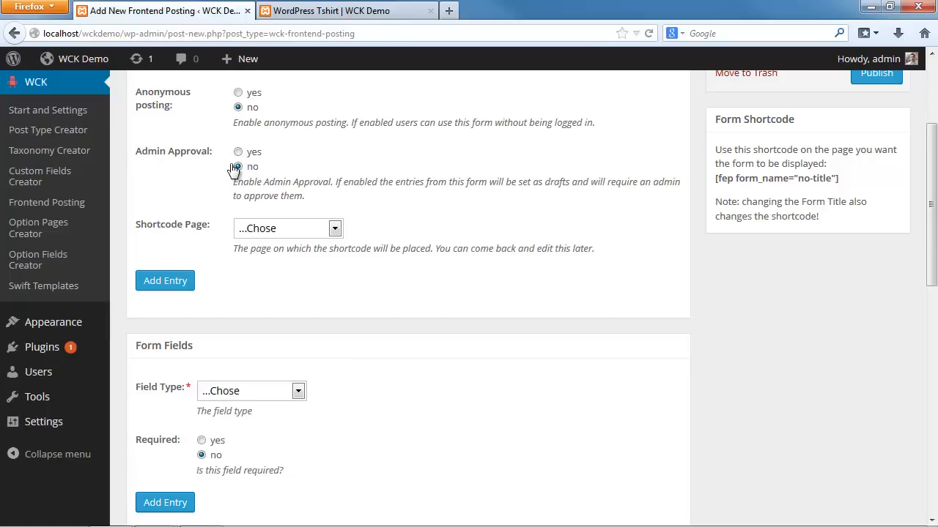
click(290, 228)
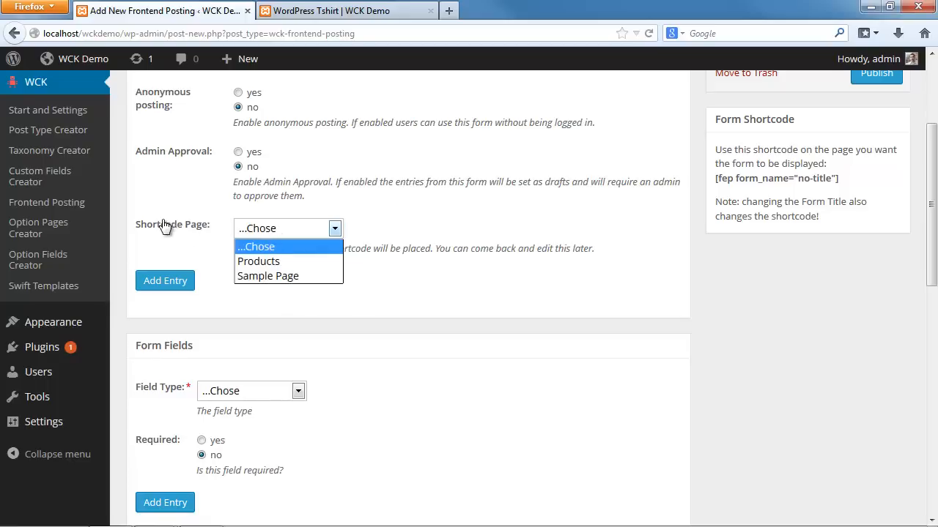
click(361, 233)
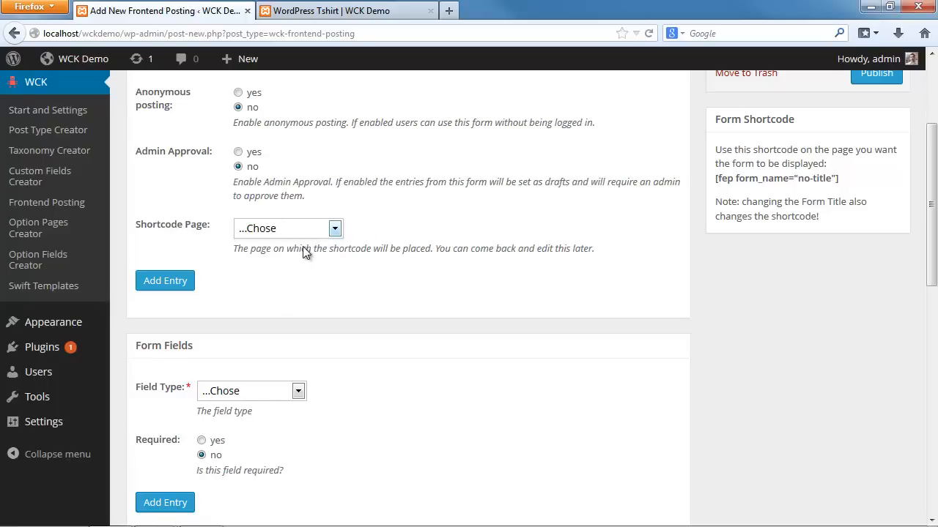
scroll(395, 242, up, 2)
click(174, 366)
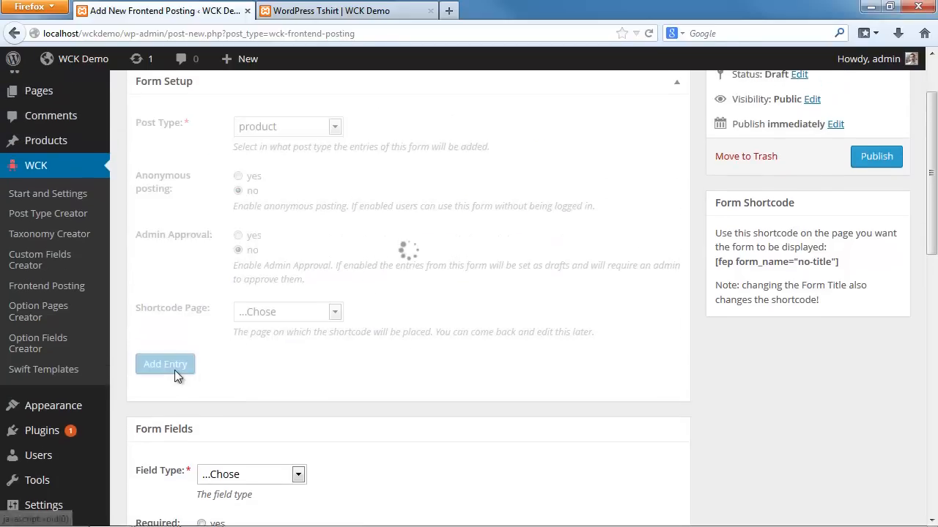
Add Post Title and Post Content to the form fields as non-required entries
scroll(432, 224, down, 4)
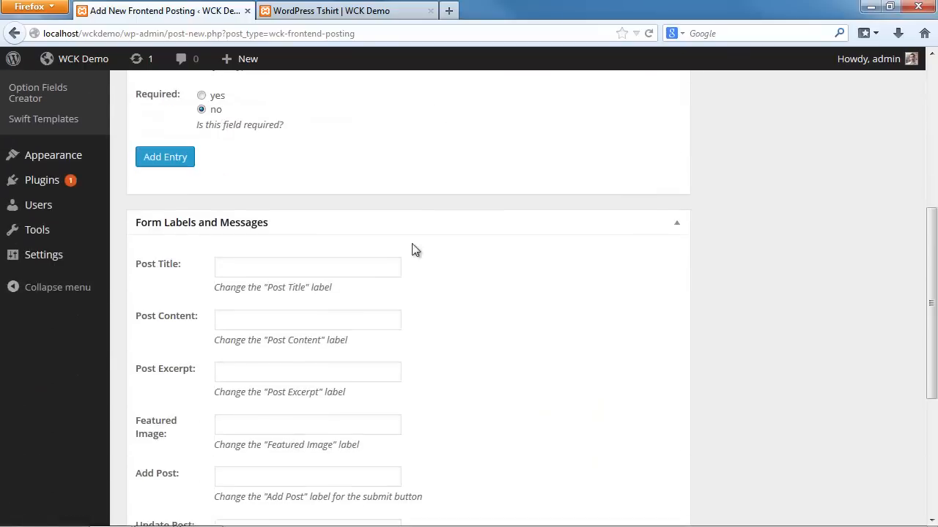
scroll(414, 242, up, 2)
scroll(406, 257, up, 1)
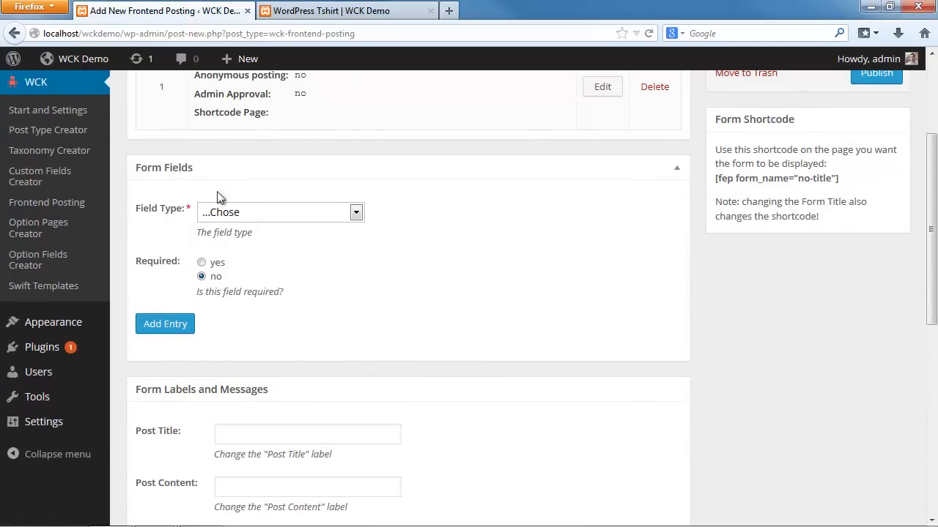
click(319, 214)
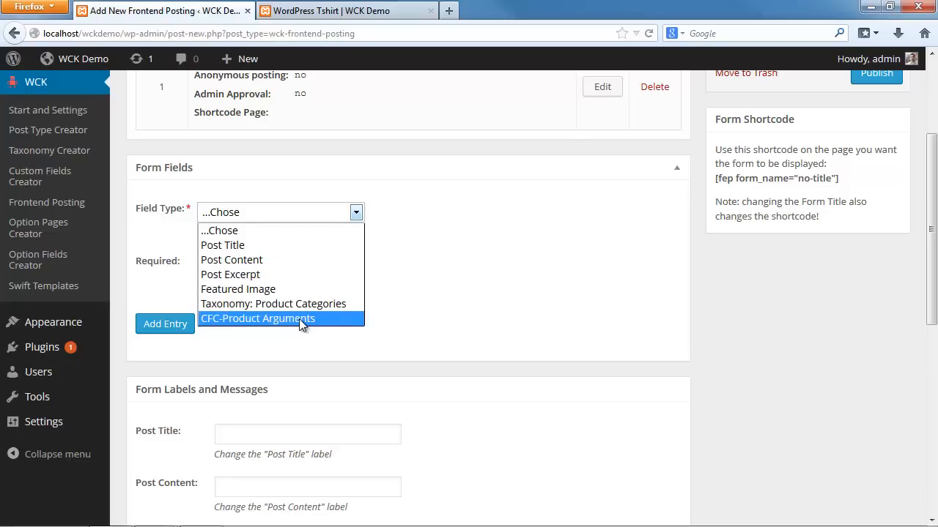
click(276, 246)
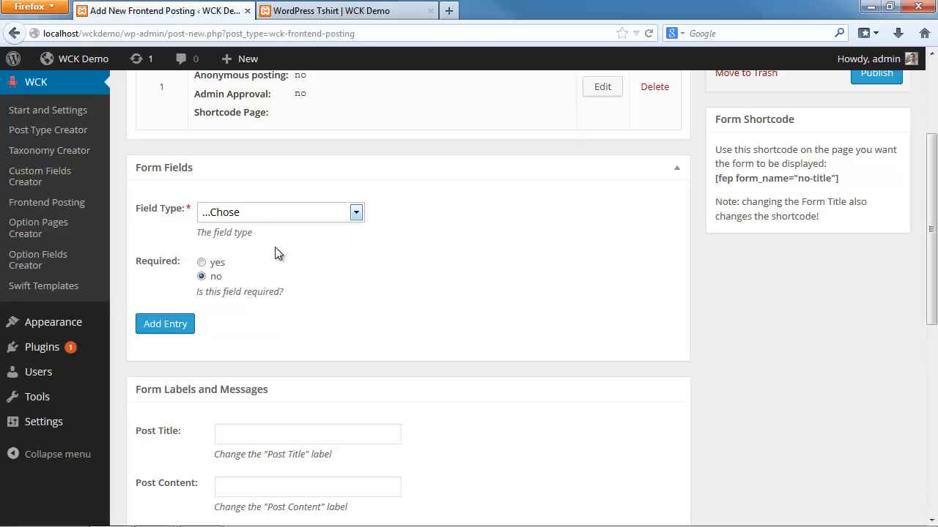
click(167, 323)
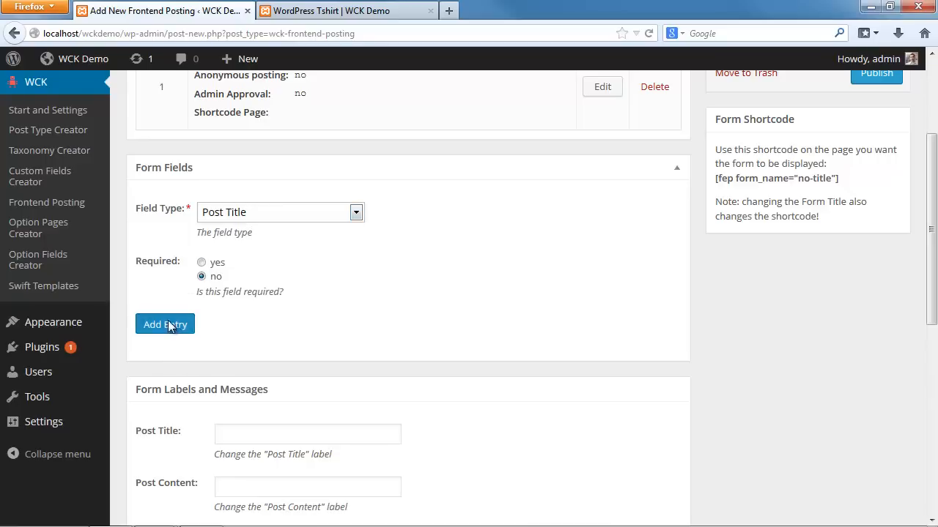
click(271, 214)
click(271, 262)
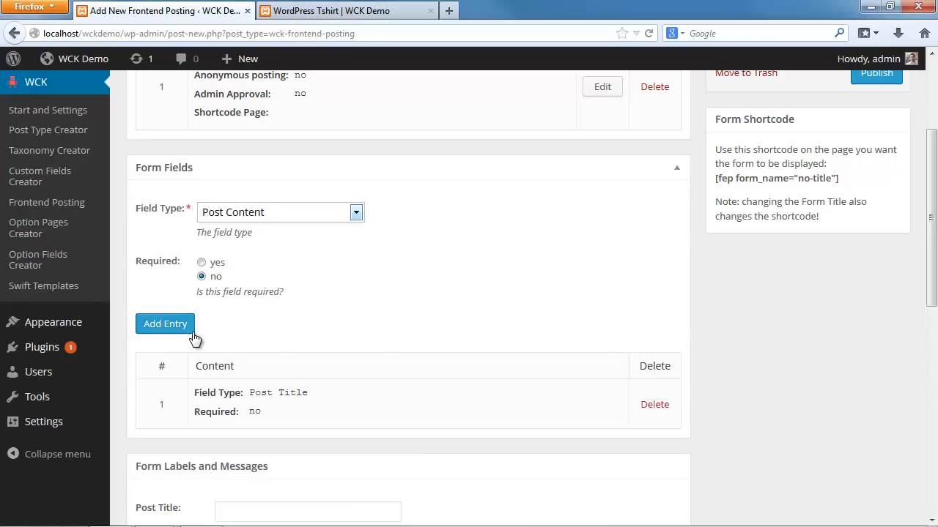
click(189, 328)
Add Featured Image and Taxonomy: Product Categories to the form fields as non-required entries
click(304, 211)
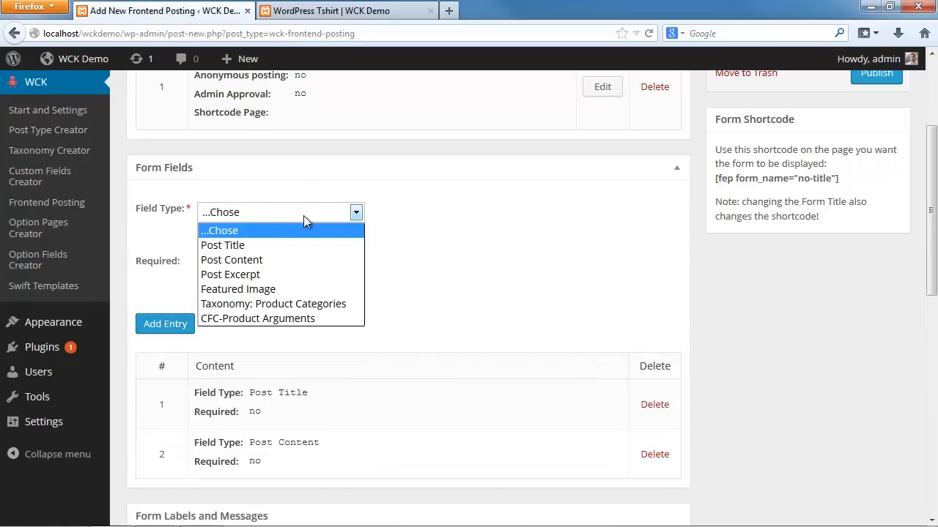
click(268, 292)
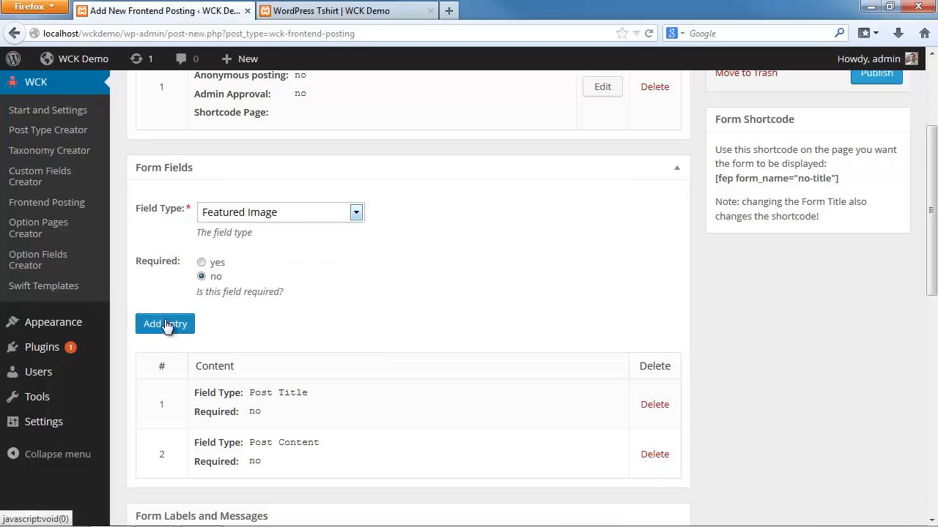
click(180, 325)
click(255, 214)
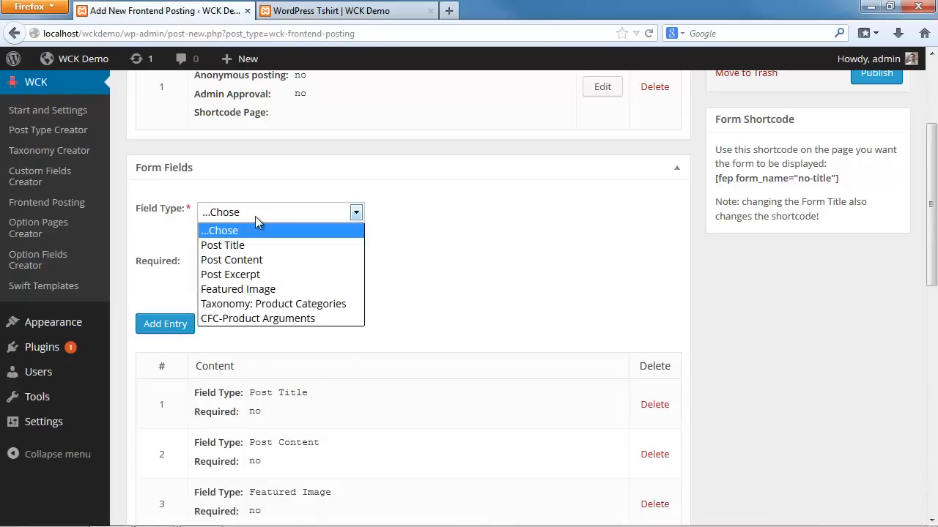
click(266, 303)
click(164, 324)
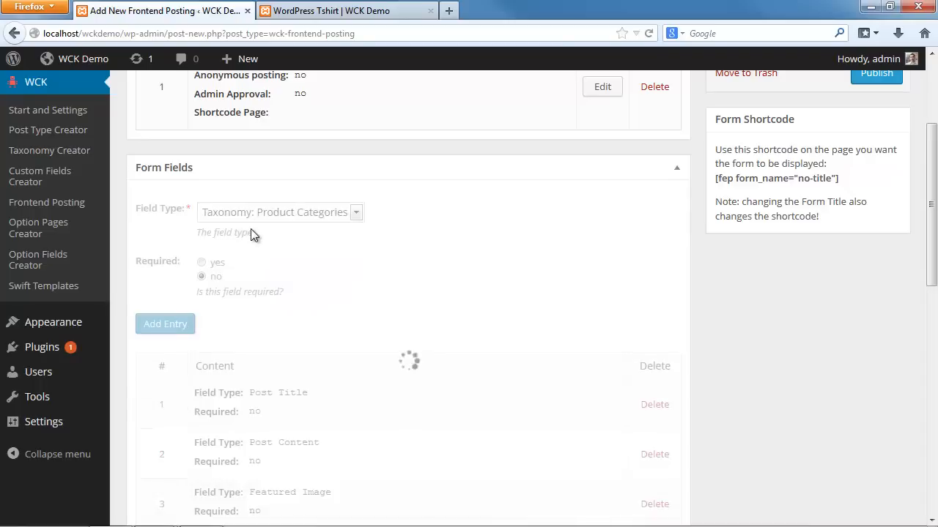
Add the CFC-Product Arguments custom field group to the form fields
click(275, 212)
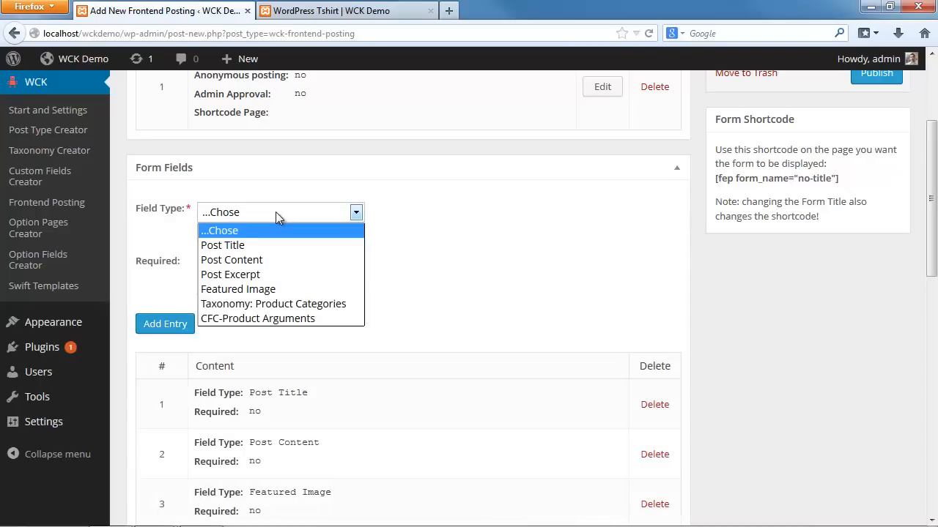
click(265, 326)
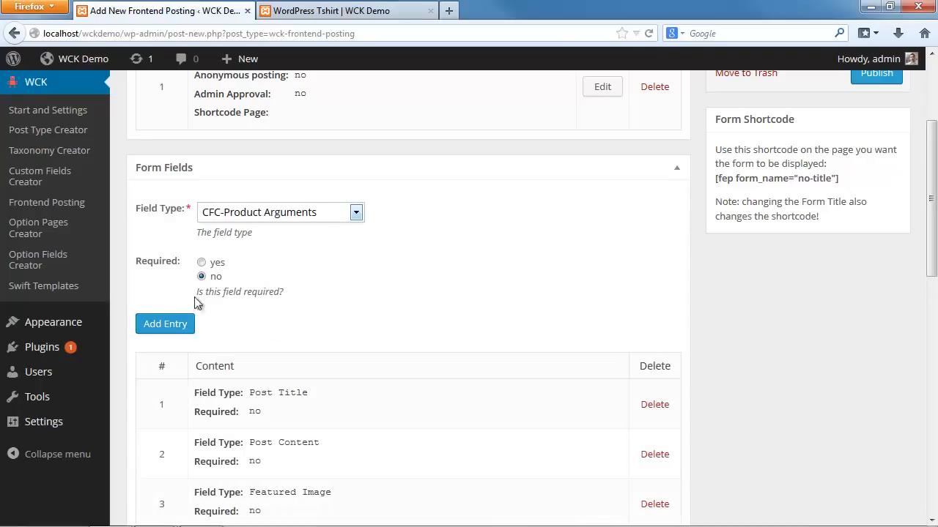
click(176, 324)
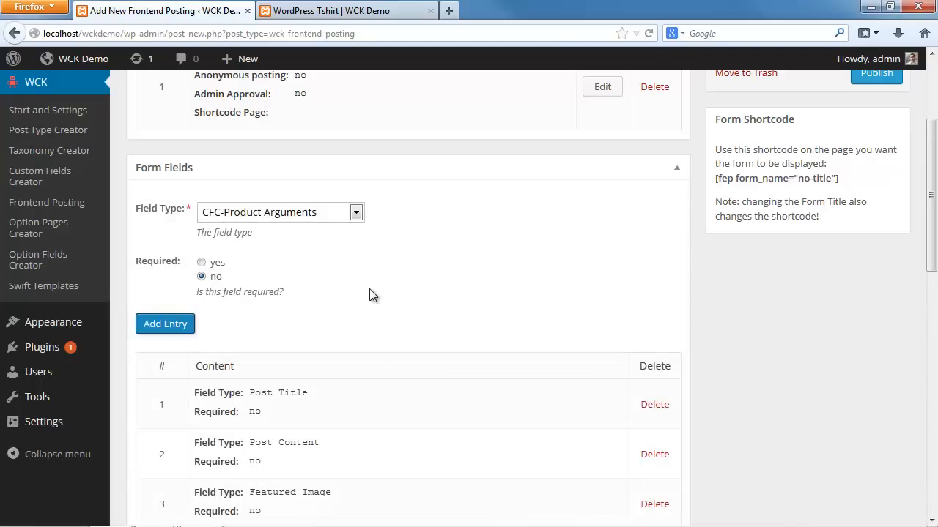
Publish the frontend posting form, leaving all form labels and messages blank
scroll(370, 293, down, 6)
scroll(359, 293, up, 4)
scroll(357, 291, down, 6)
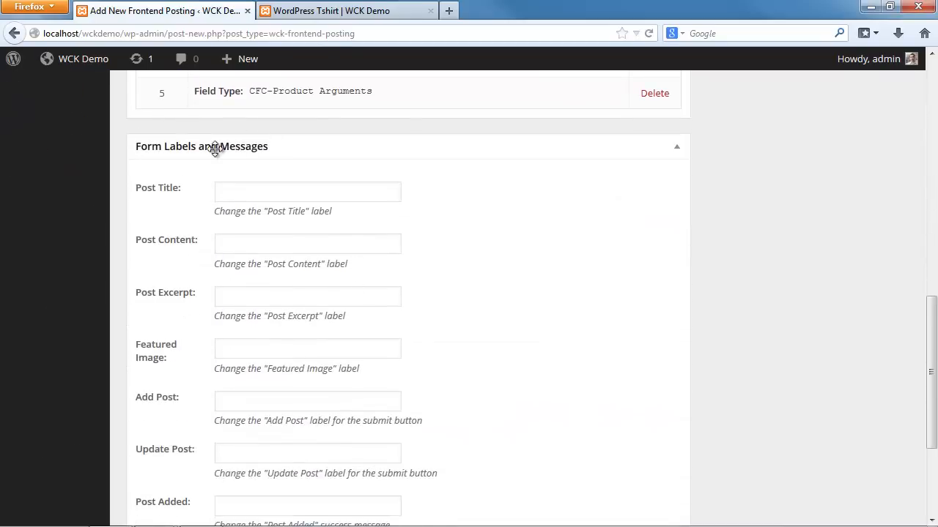
scroll(224, 158, down, 4)
scroll(259, 357, up, 5)
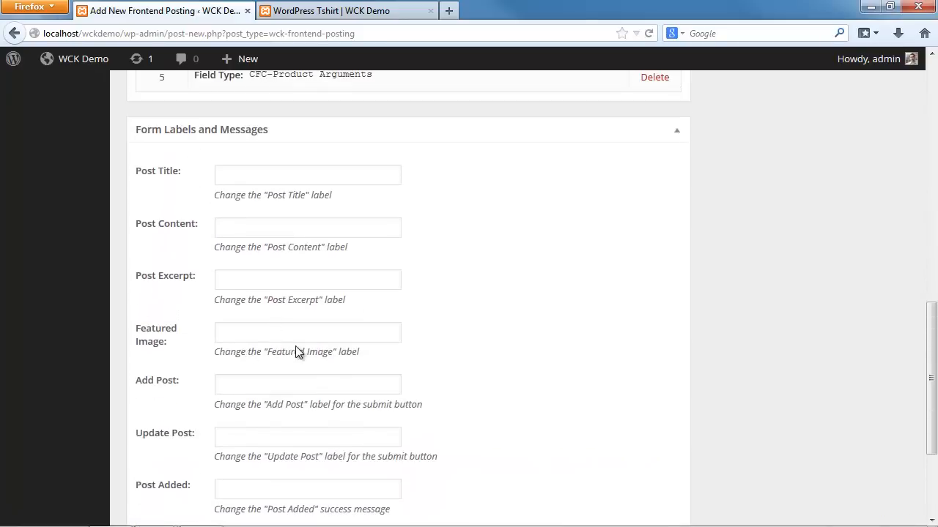
scroll(484, 325, up, 5)
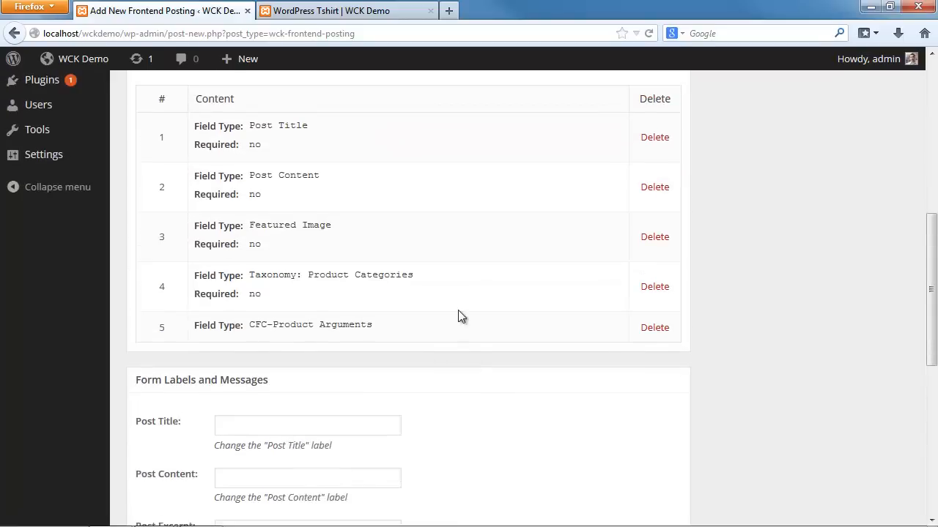
scroll(413, 304, up, 10)
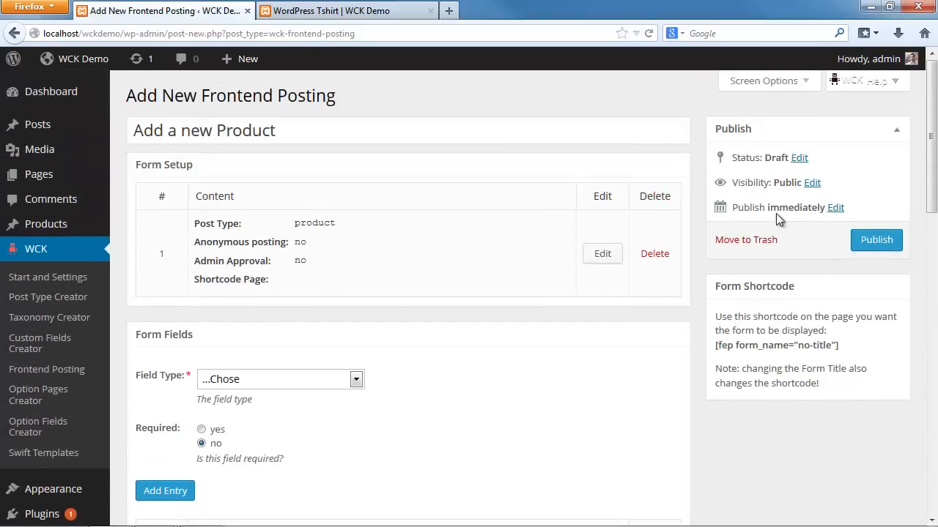
click(869, 242)
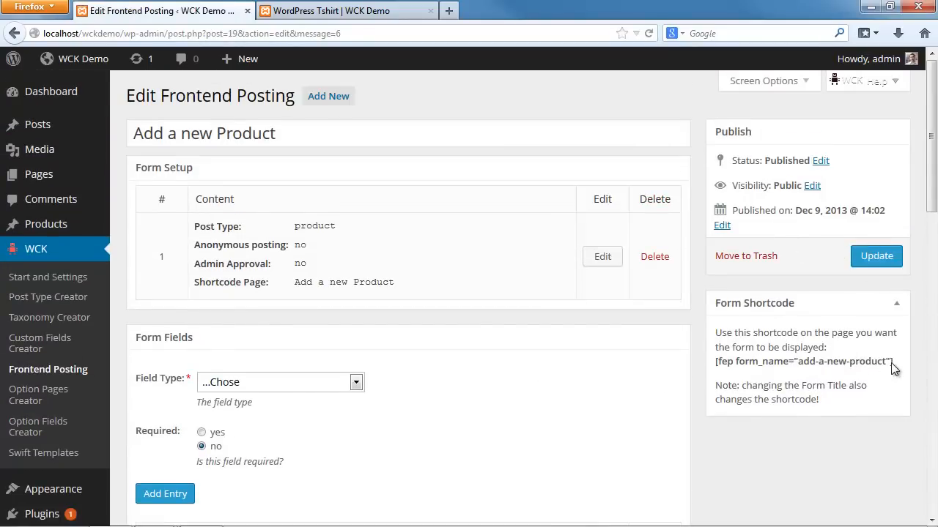
Publish a new page titled "Add New Product" containing the form's shortcode [fep form_name="add-a-new-product"]
drag(891, 364, 715, 366)
key(ctrl+c)
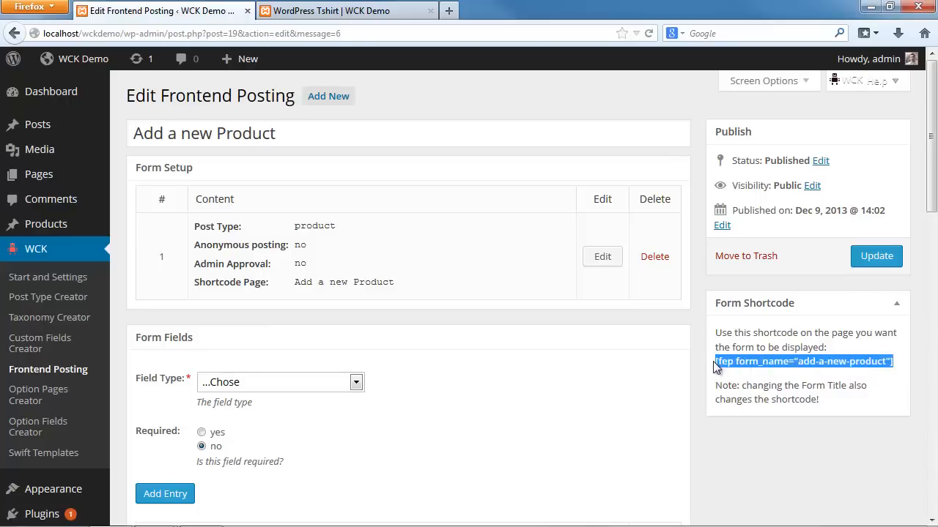
click(55, 182)
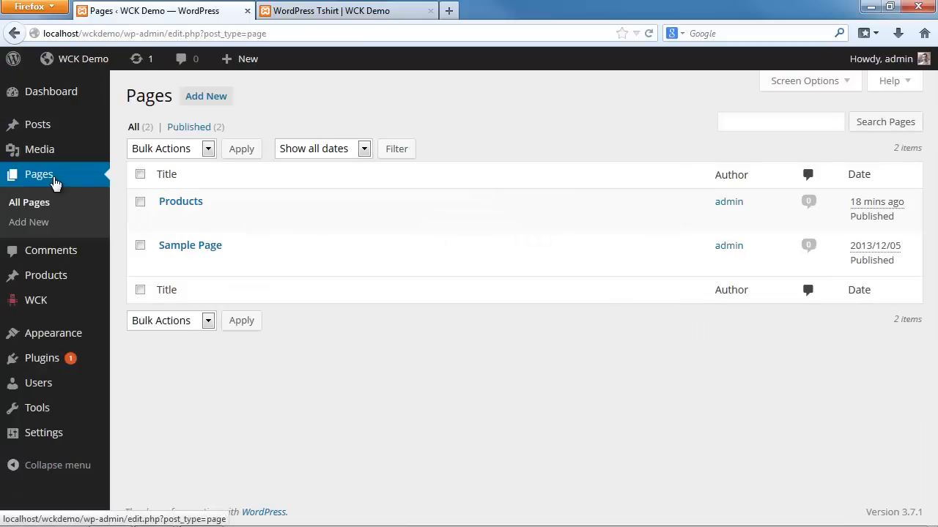
click(206, 96)
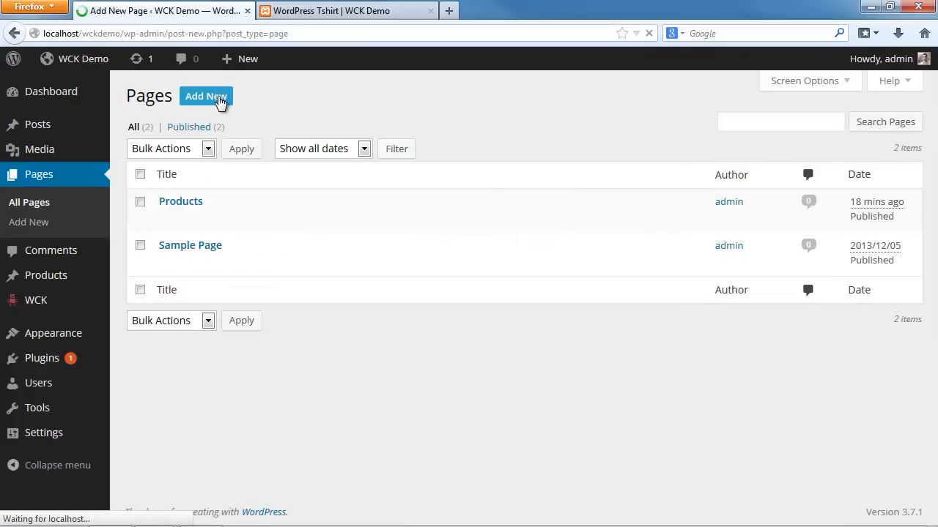
text(Add Ne)
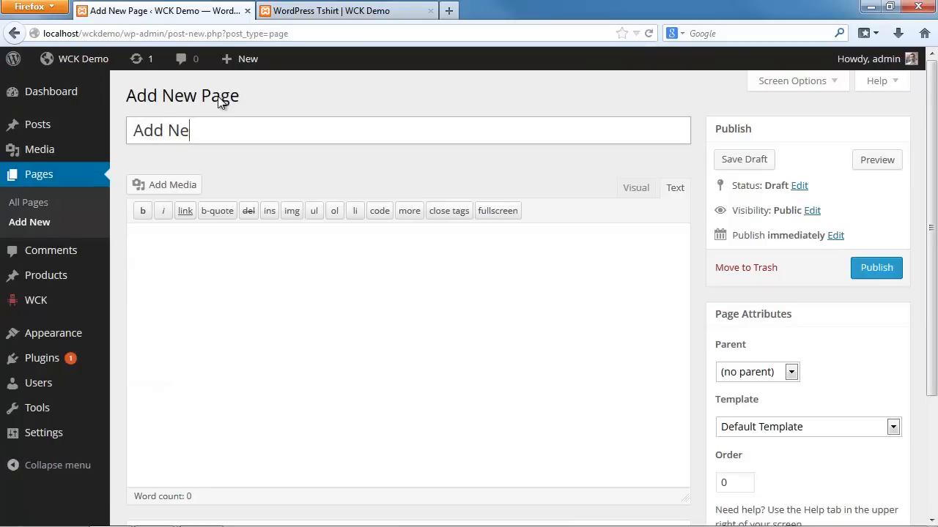
text(w Product)
key(Tab)
key(ctrl+v)
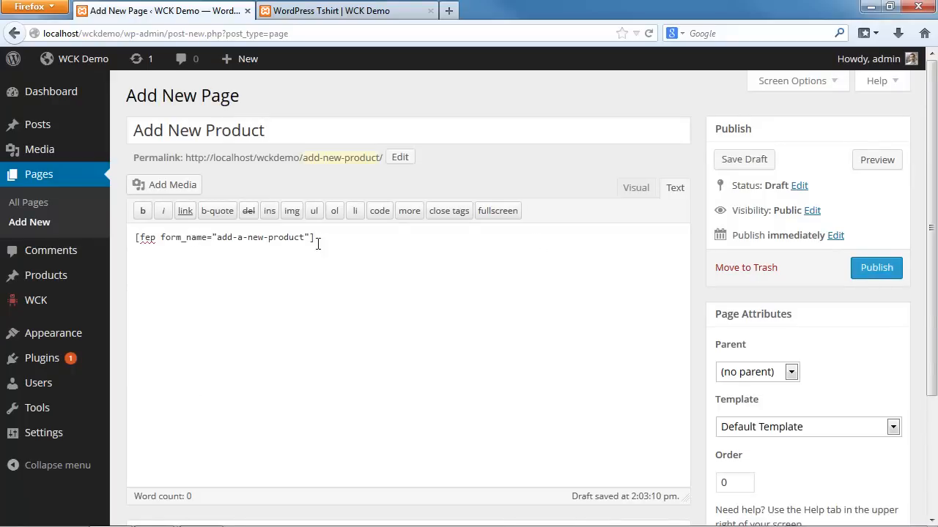
click(877, 268)
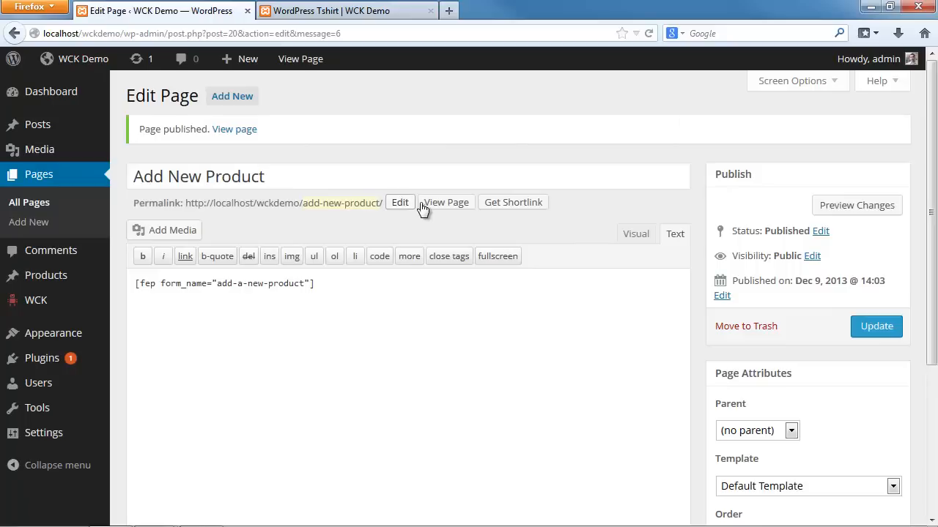
Open the published Add New Product page in a new tab and check the posting form's fields, from post title to available sizes
middle_click(446, 203)
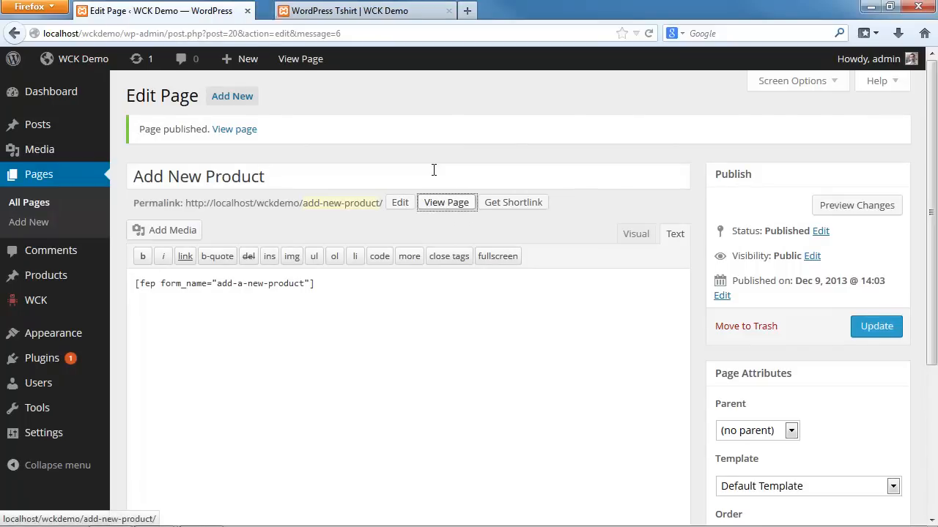
click(347, 12)
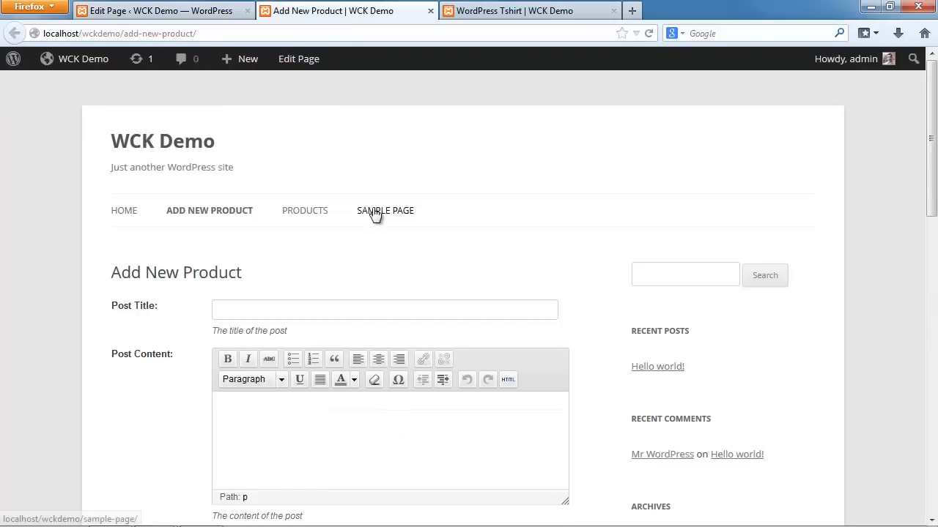
scroll(578, 262, down, 3)
scroll(590, 267, down, 3)
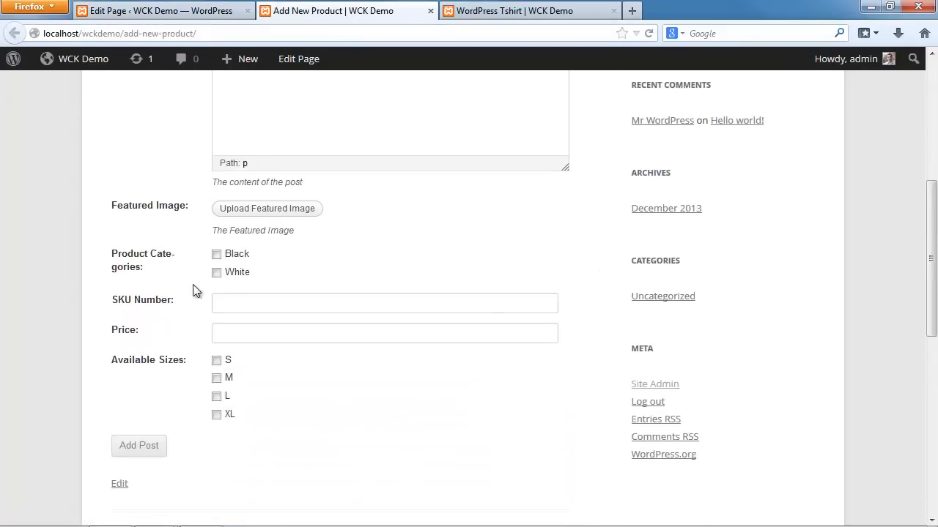
scroll(211, 373, up, 1)
scroll(220, 262, up, 5)
scroll(224, 285, down, 2)
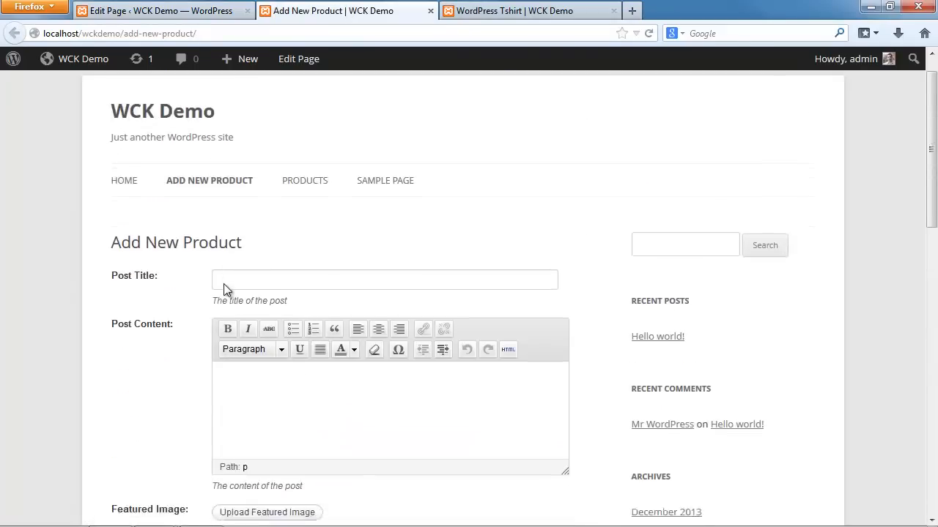
drag(111, 188, 283, 193)
click(283, 193)
scroll(222, 212, up, 1)
scroll(222, 213, up, 1)
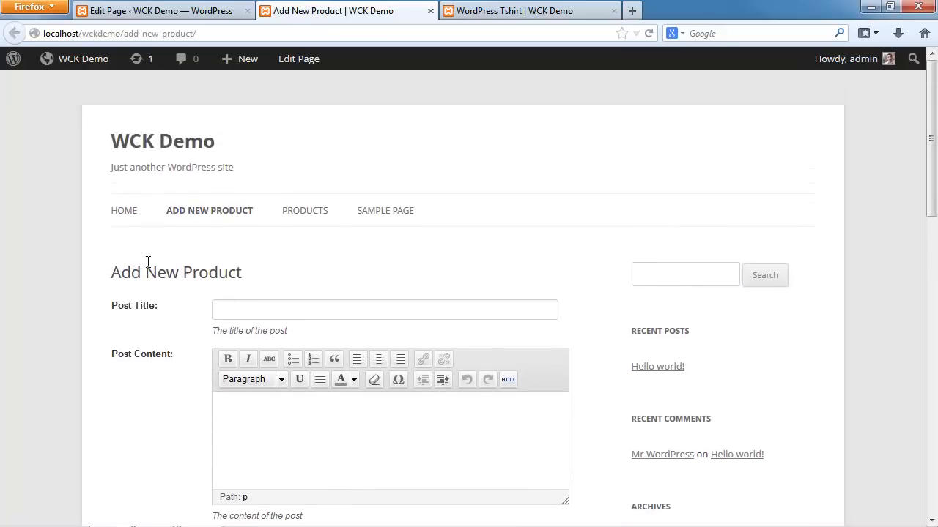
Title the new product "WordPress Cap" and enter "This is a nice WordPress cap." as its post content
scroll(141, 265, down, 1)
scroll(188, 308, down, 3)
scroll(184, 383, down, 7)
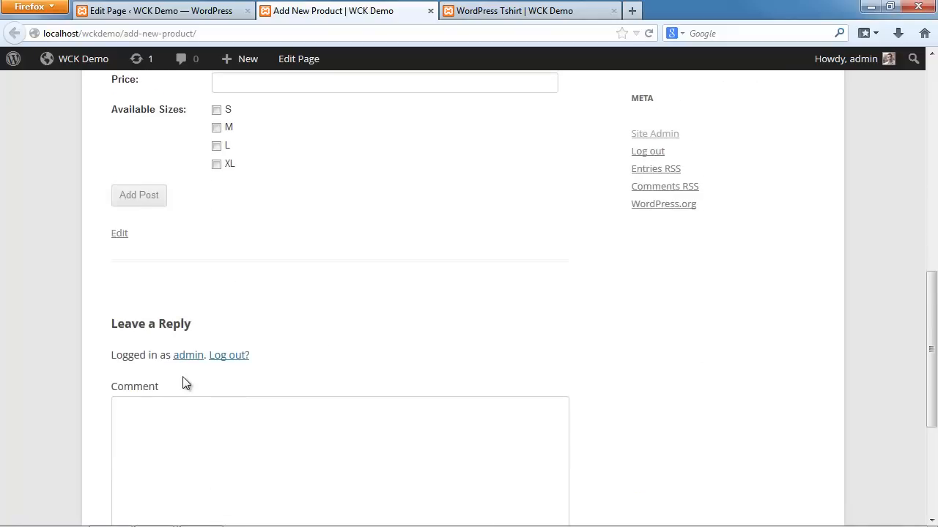
scroll(191, 372, up, 10)
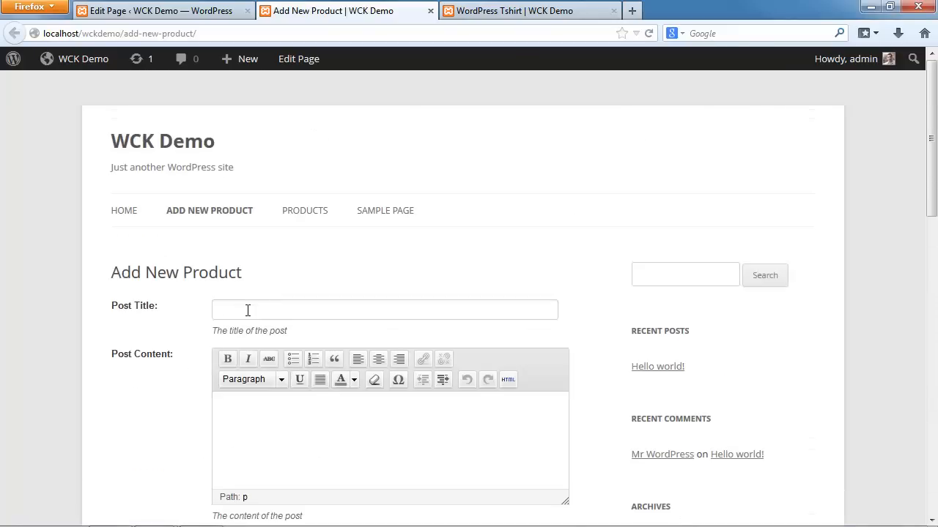
click(246, 312)
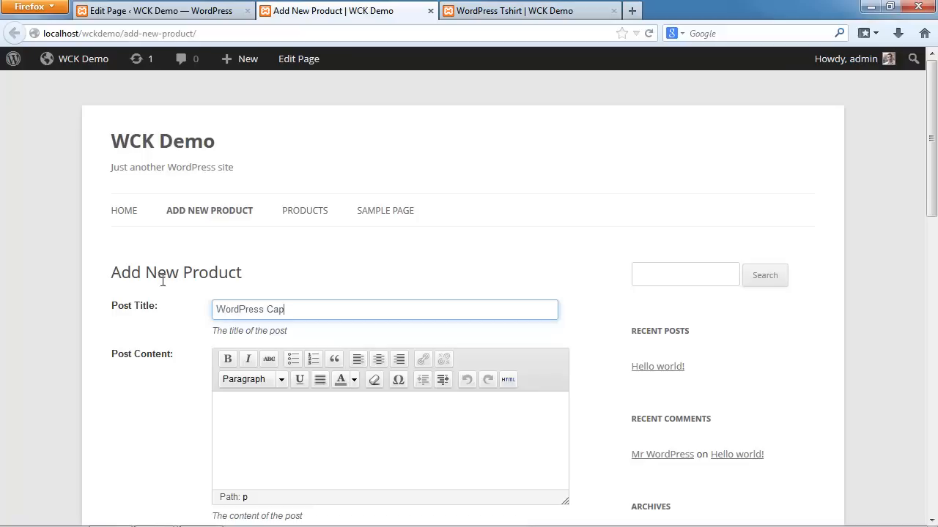
scroll(289, 169, down, 2)
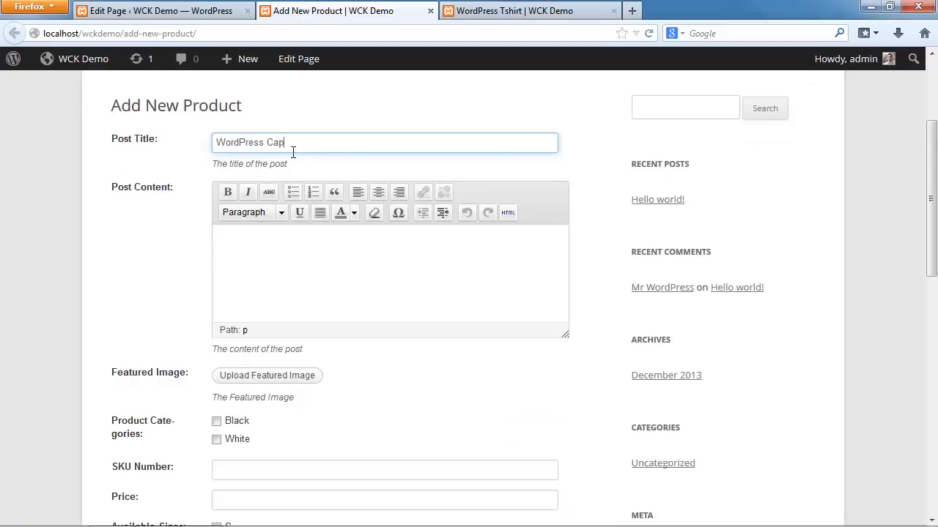
click(331, 268)
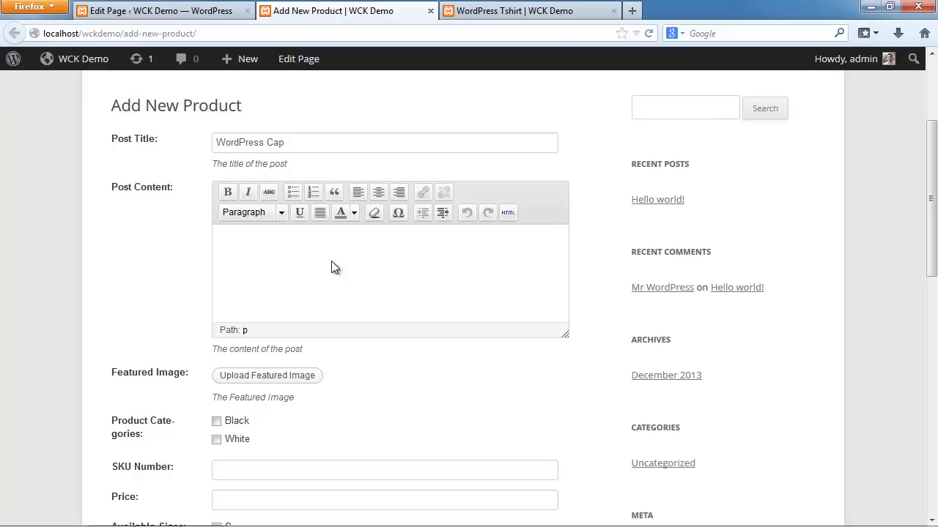
text(To)
key(BackSpace)
text(his is a nice WordPress cap.)
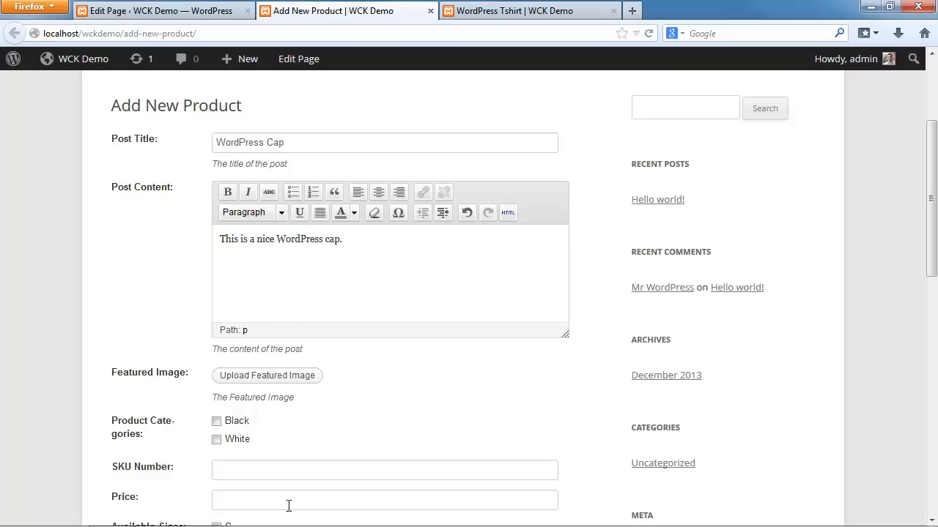
Upload the WordPressBlackTShirt image from the desktop, set it as the featured image and insert it into the product form
scroll(308, 454, down, 5)
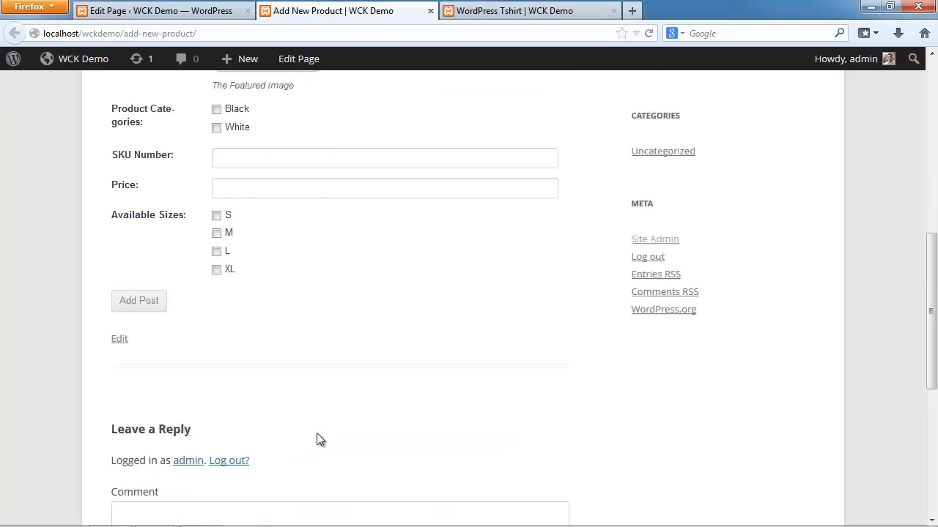
scroll(277, 310, up, 4)
click(272, 293)
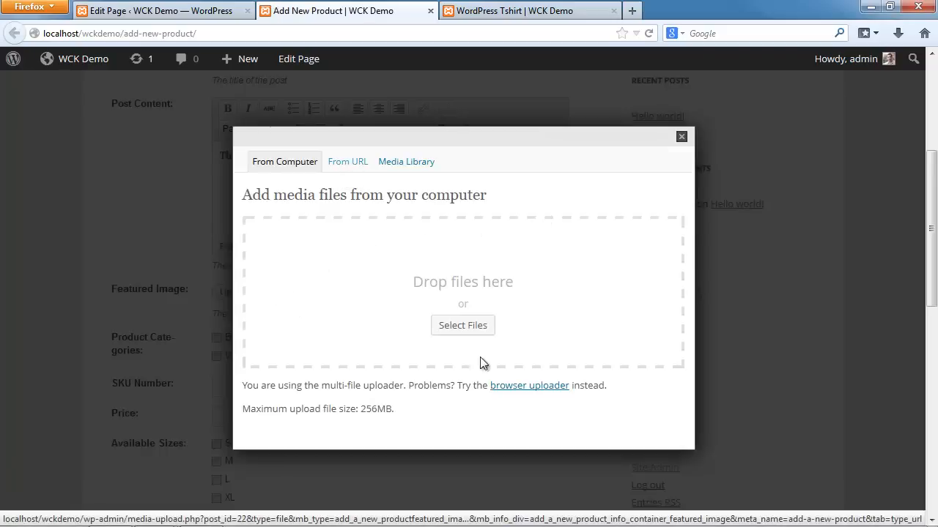
click(473, 328)
scroll(349, 225, down, 1)
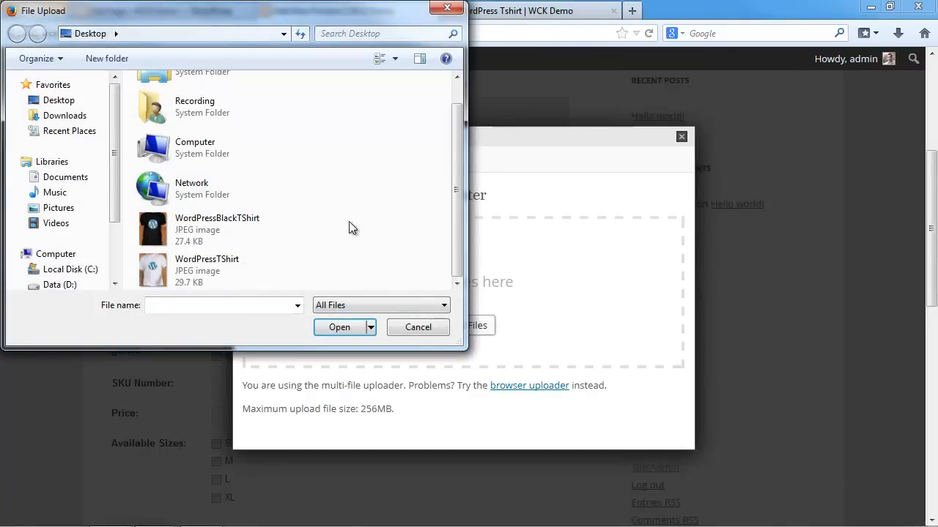
double_click(266, 244)
scroll(530, 295, down, 10)
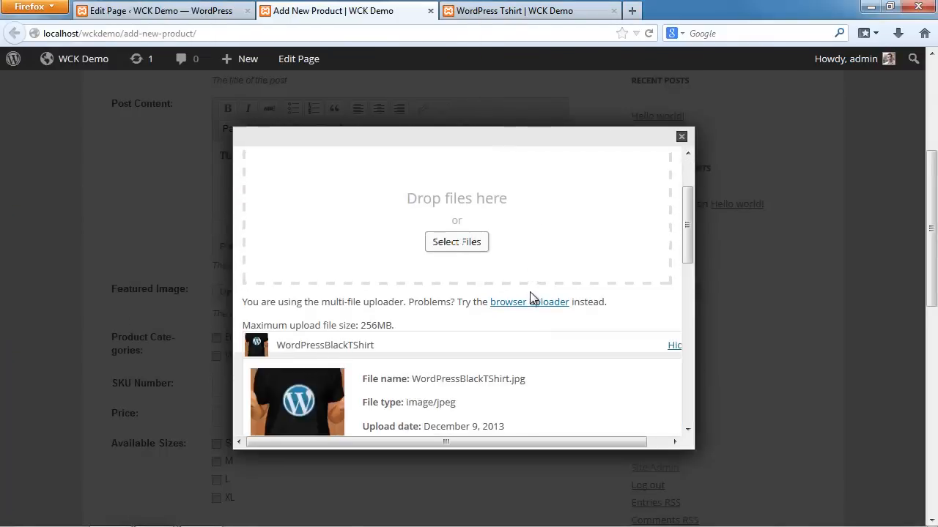
scroll(438, 327, down, 5)
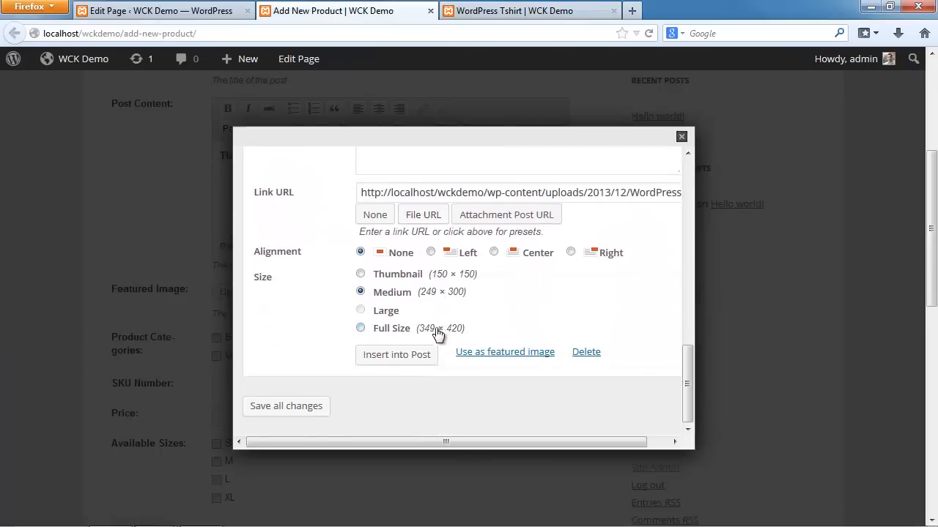
click(483, 353)
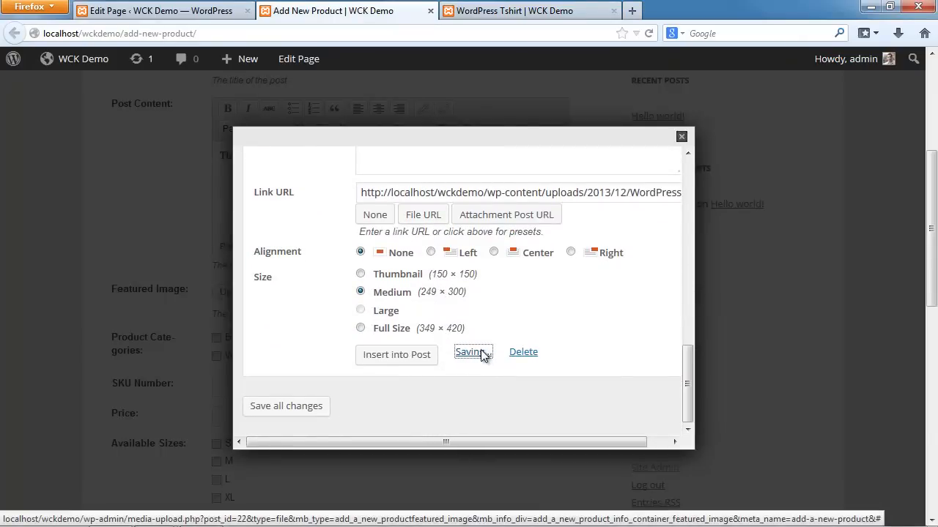
click(388, 356)
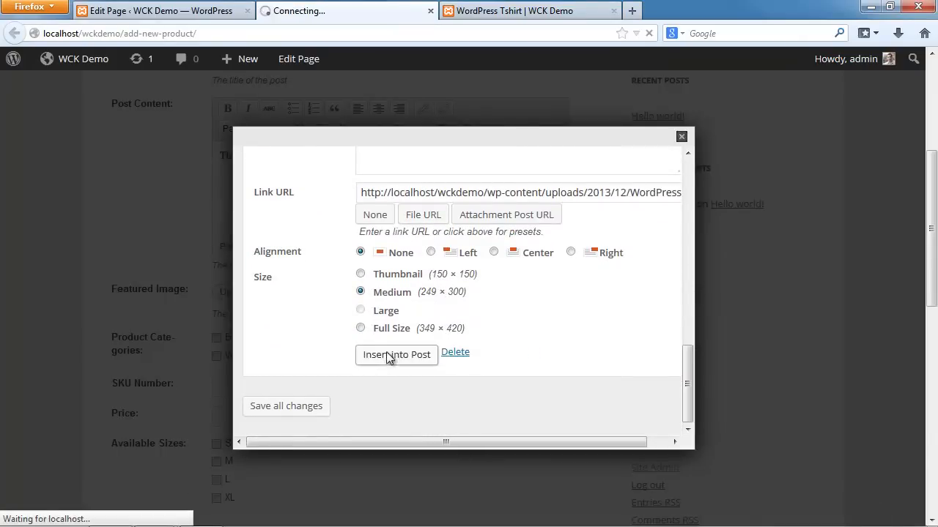
Assign the Black category and set SKU number 2345, price 9.99 and available sizes L and XL
scroll(270, 383, down, 3)
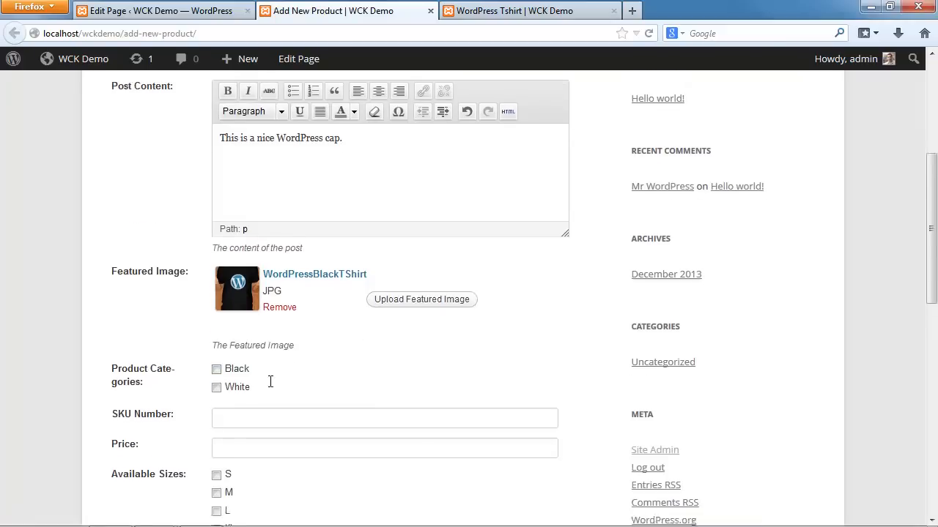
click(217, 220)
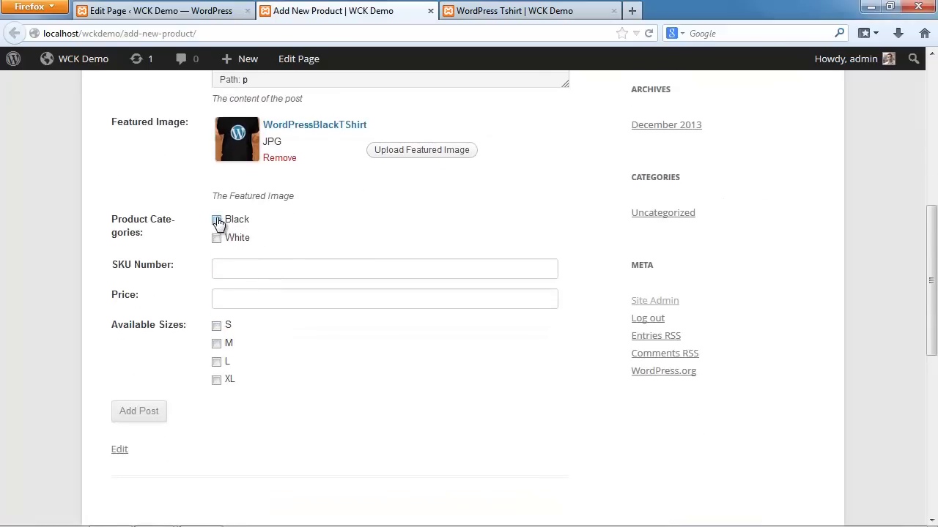
click(217, 222)
click(224, 266)
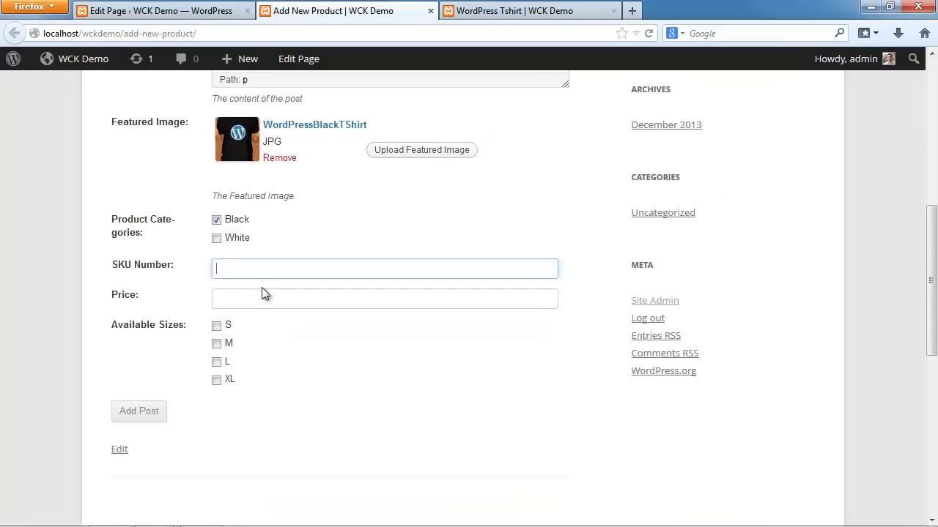
text(2345)
click(242, 297)
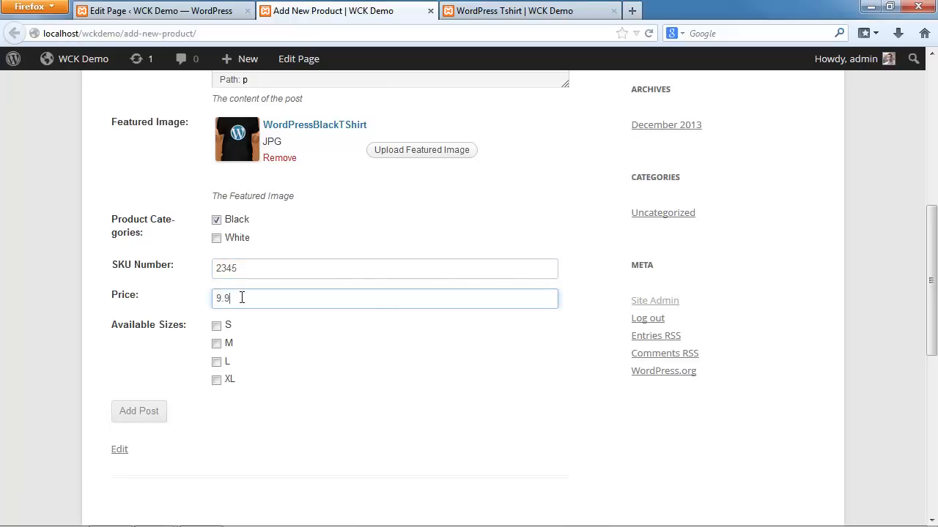
click(217, 380)
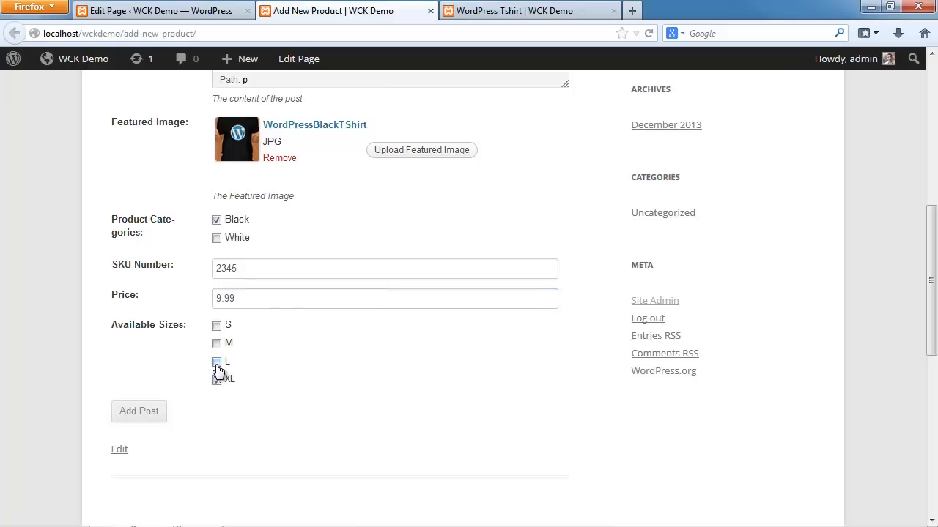
click(217, 362)
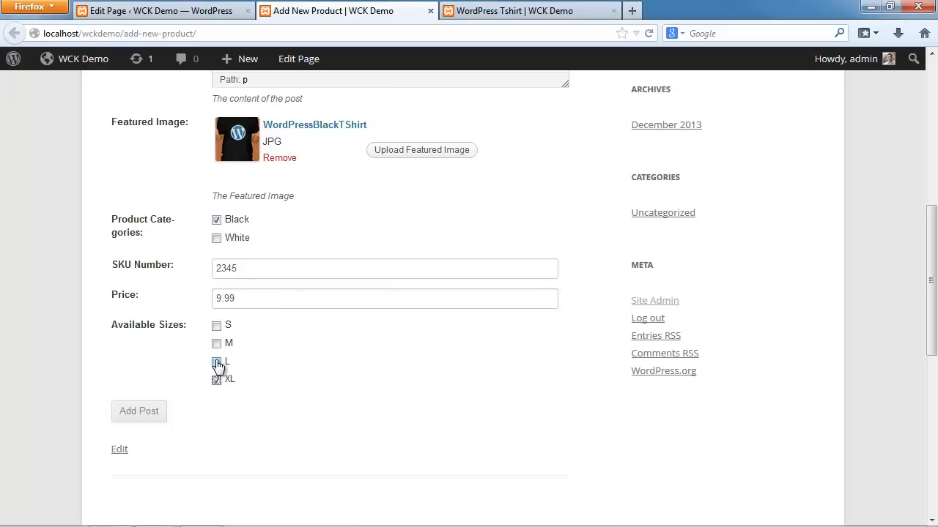
Submit the WordPress Cap product through the frontend form and check the resulting message
click(149, 418)
scroll(249, 336, up, 10)
triple_click(149, 308)
click(227, 304)
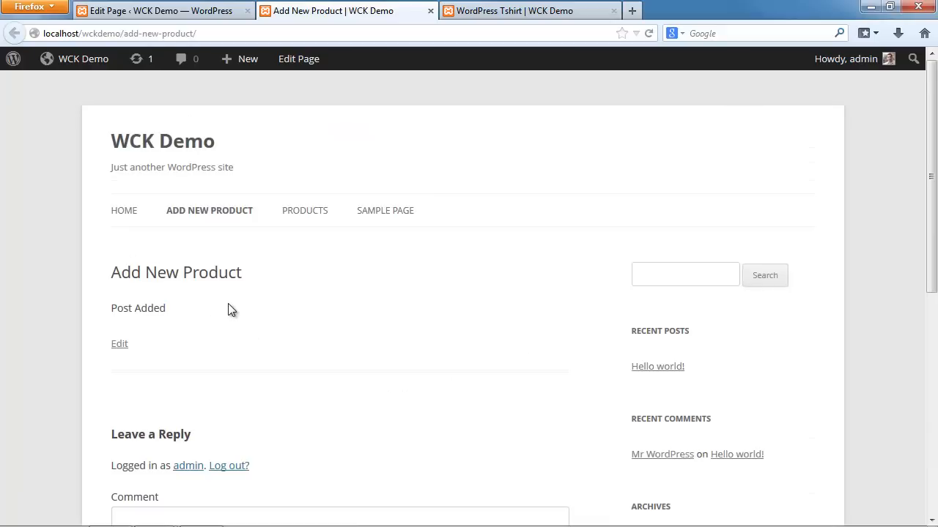
Open WordPress Cap from the Products page listing and examine its image, description and product arguments
click(308, 211)
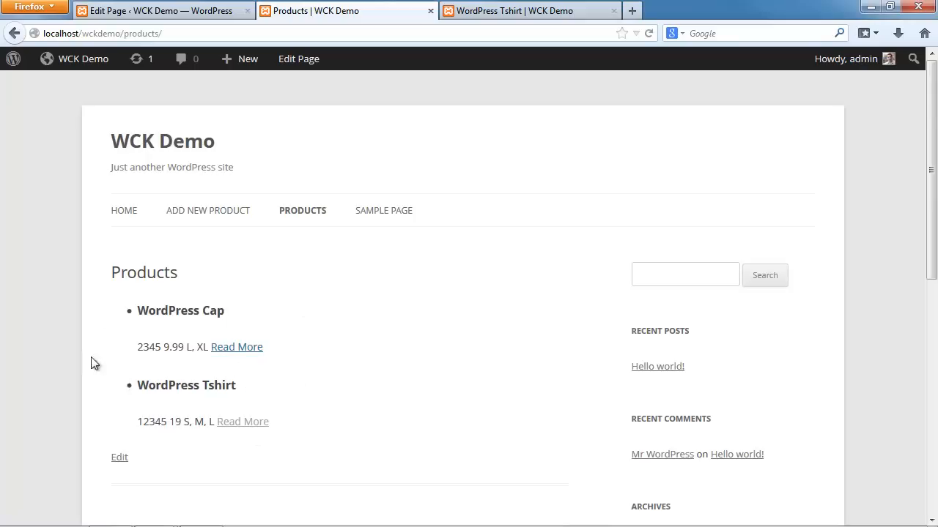
scroll(258, 415, down, 2)
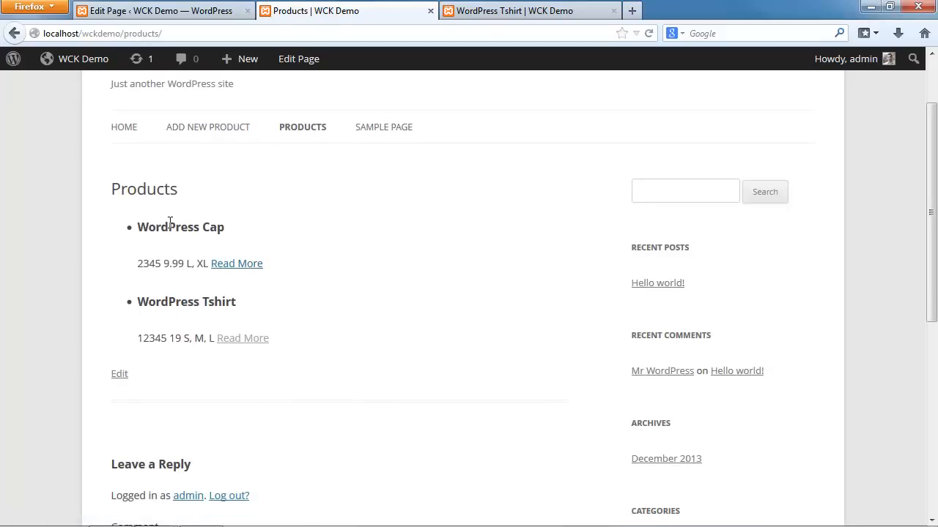
click(245, 266)
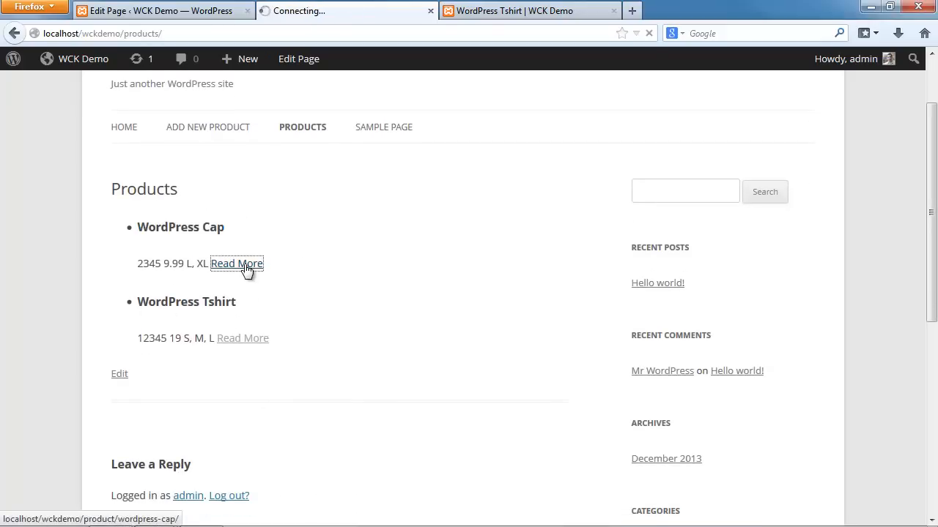
scroll(411, 321, down, 5)
drag(105, 265, 239, 379)
click(238, 378)
middle_click(394, 404)
scroll(394, 342, up, 6)
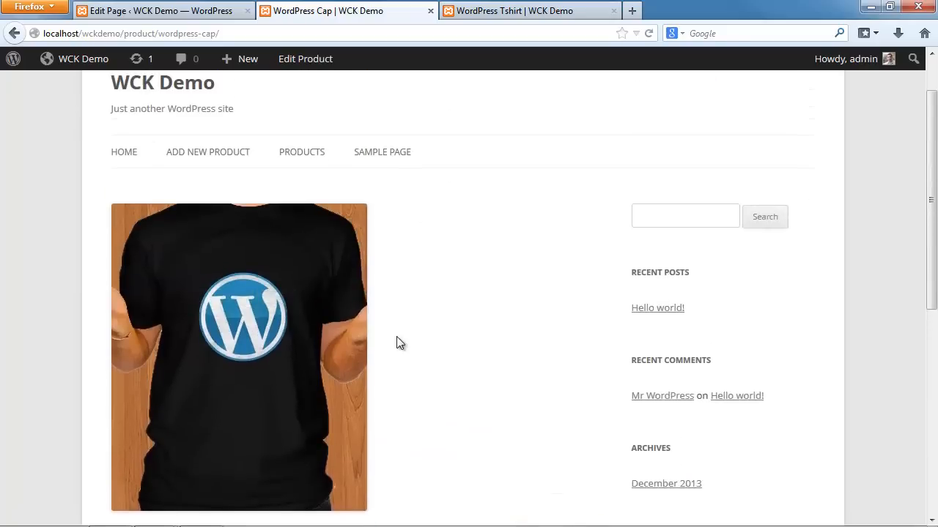
middle_click(421, 400)
middle_click(430, 235)
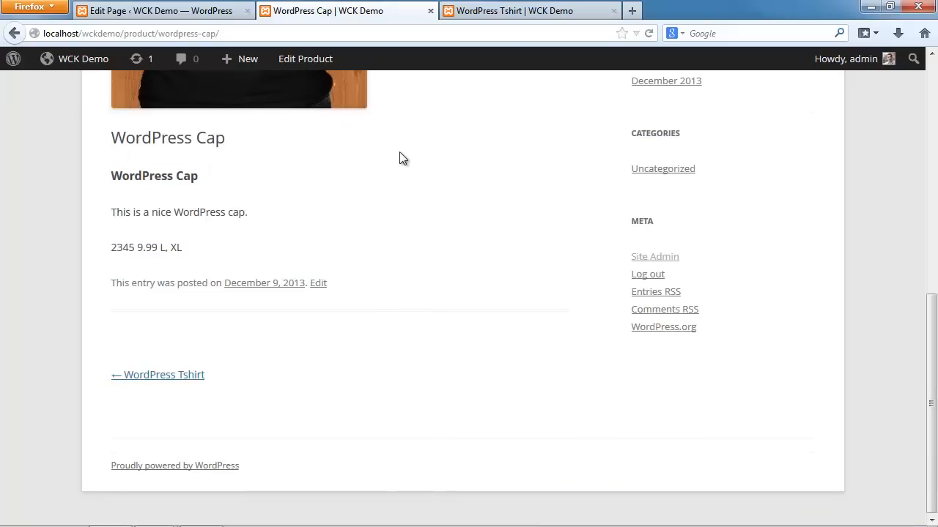
Open the WordPress Cap product for editing and review its content, category, featured image and Product Arguments
click(311, 63)
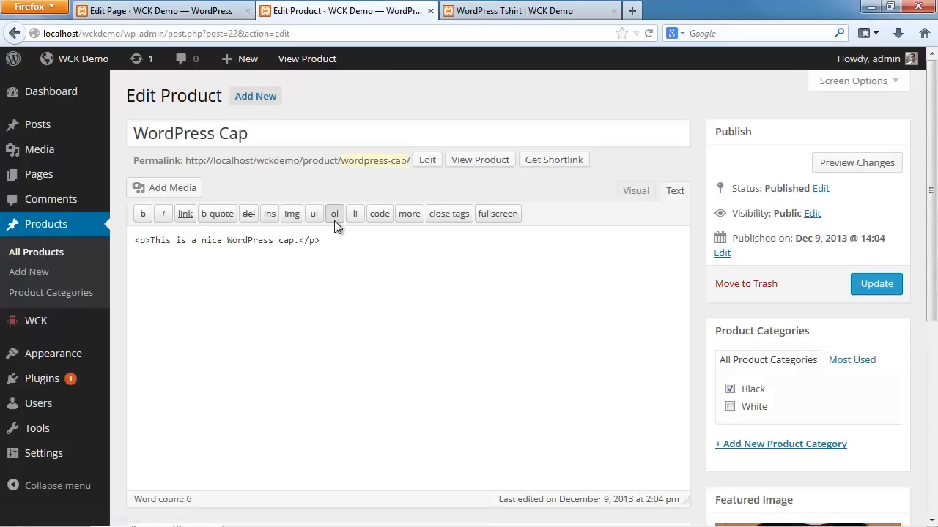
scroll(376, 230, down, 5)
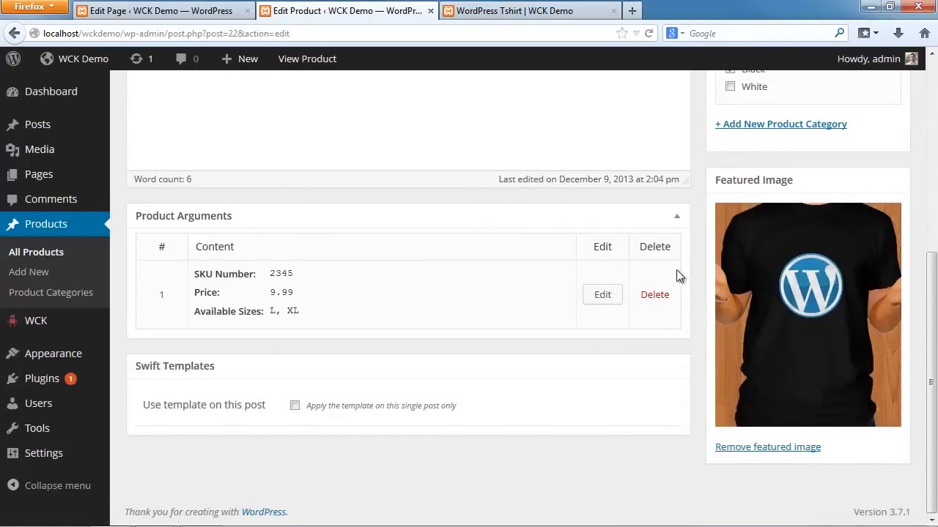
scroll(501, 286, up, 5)
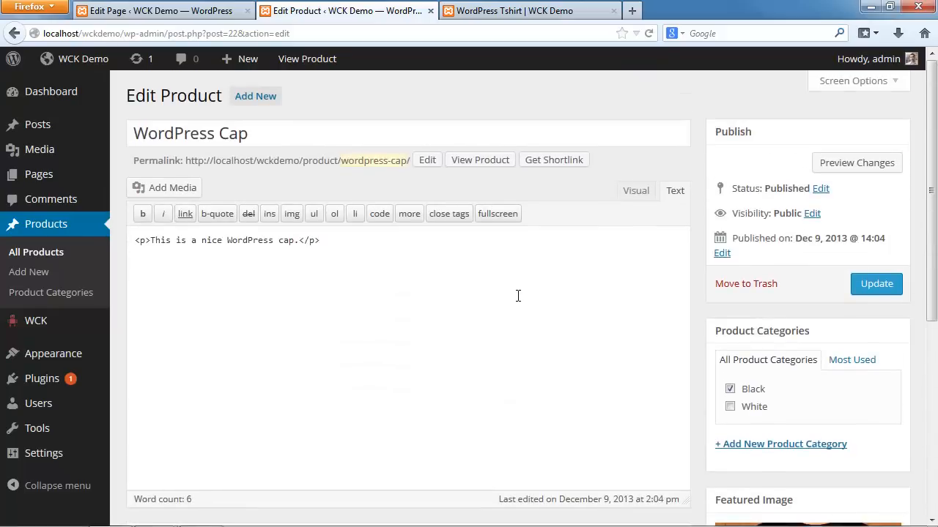